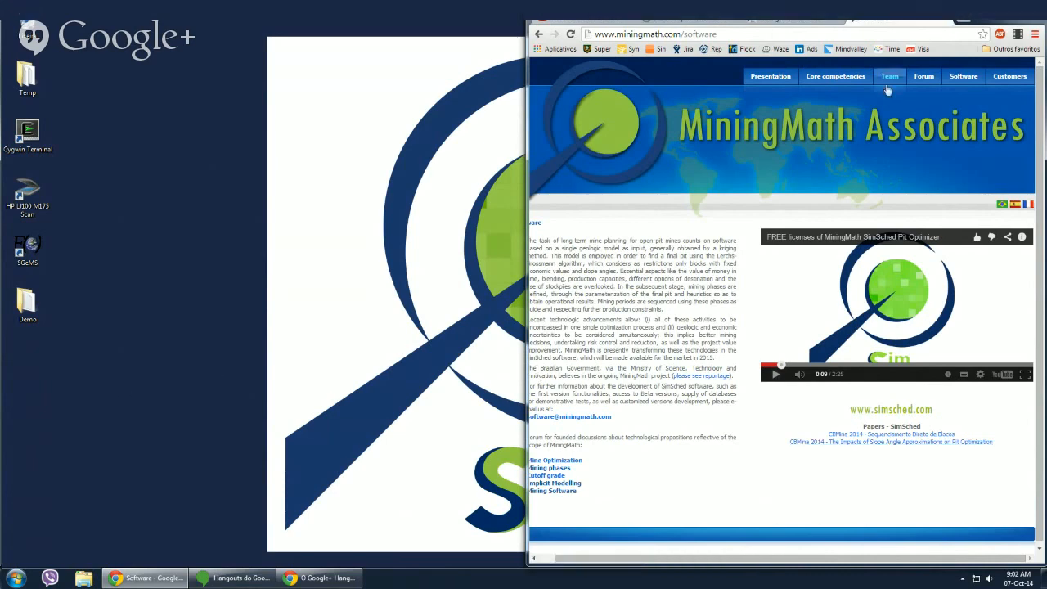
# - Bring up the AR2Tech products page in the browser
pyautogui.click(18, 245)
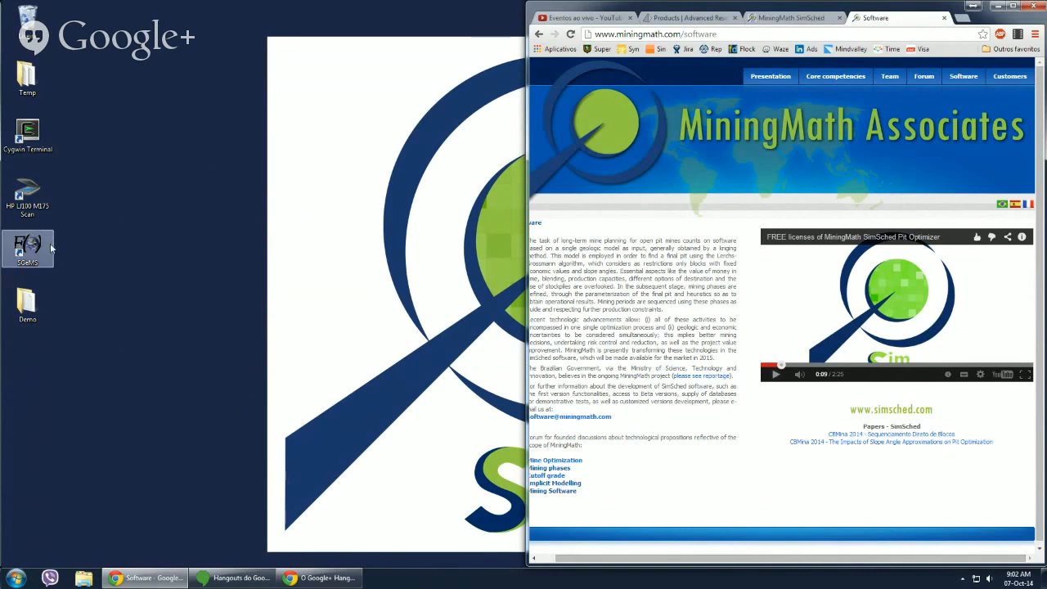
pyautogui.click(376, 188)
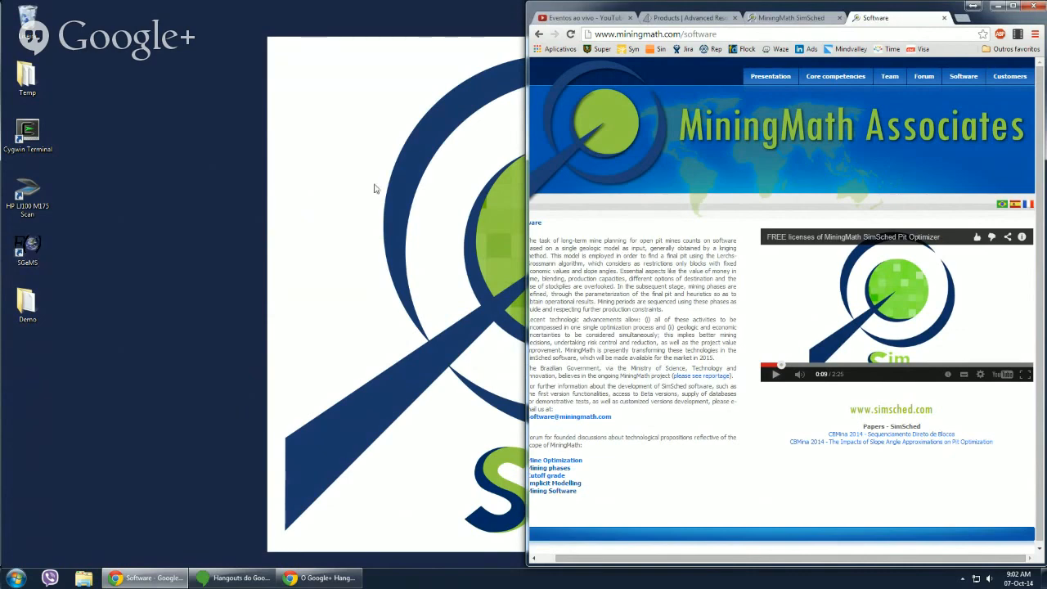
pyautogui.click(678, 18)
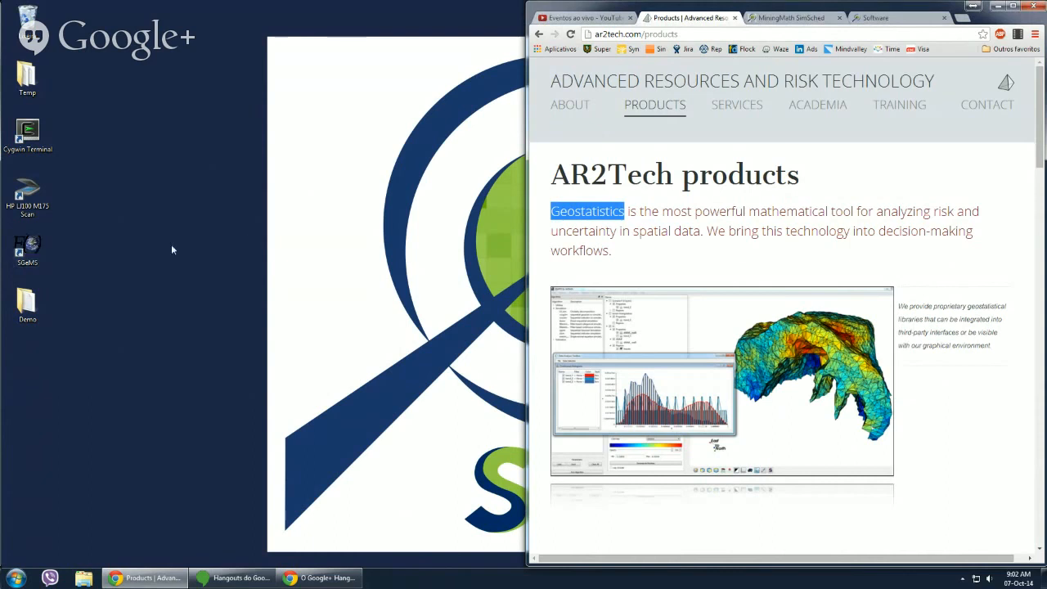
pyautogui.click(27, 250)
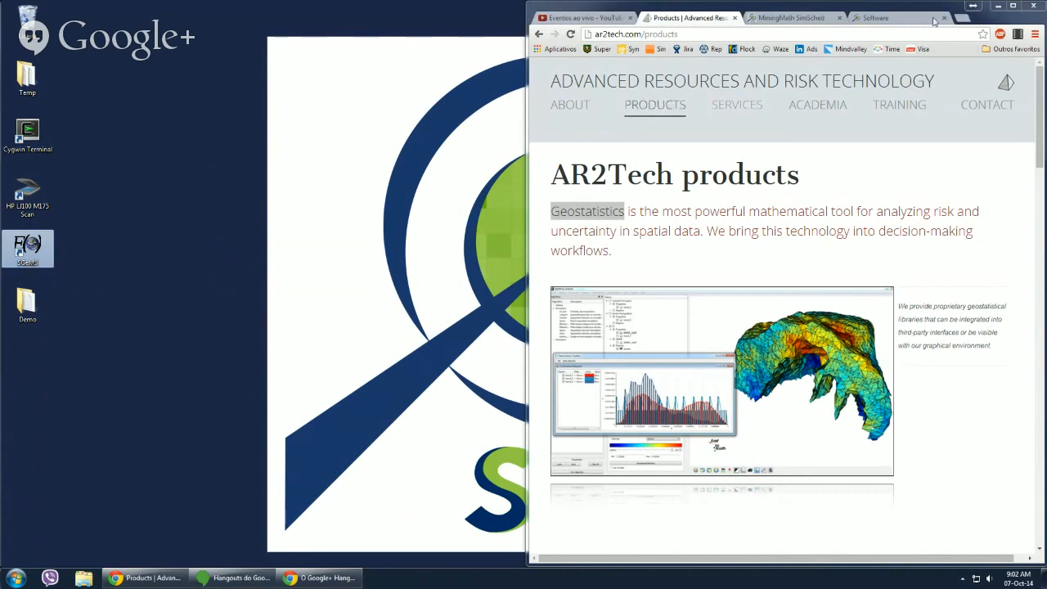
# - Minimize the browser, launch SGeMS from the desktop and maximize its window
pyautogui.click(996, 8)
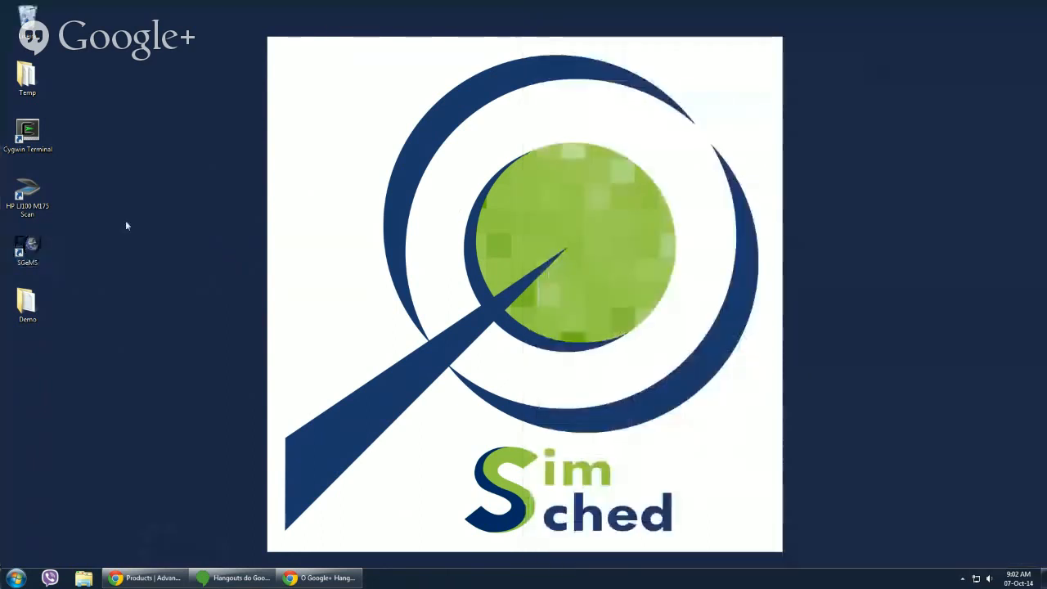
pyautogui.doubleClick(33, 248)
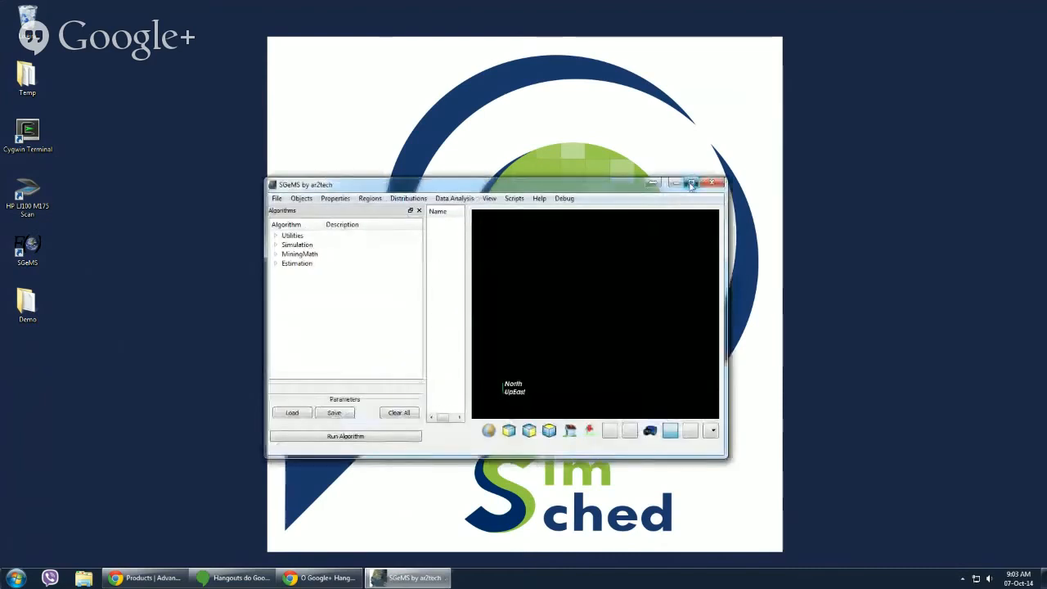
pyautogui.click(695, 183)
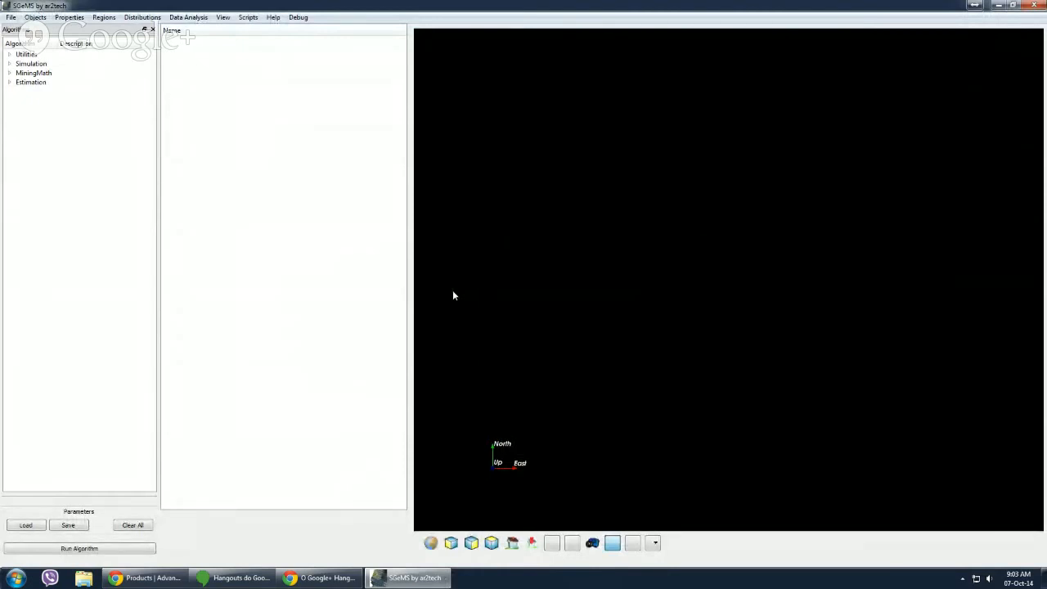
# - Run the SimSched Pit Optimizer algorithm from the MiningMath group
pyautogui.click(9, 74)
pyautogui.click(49, 82)
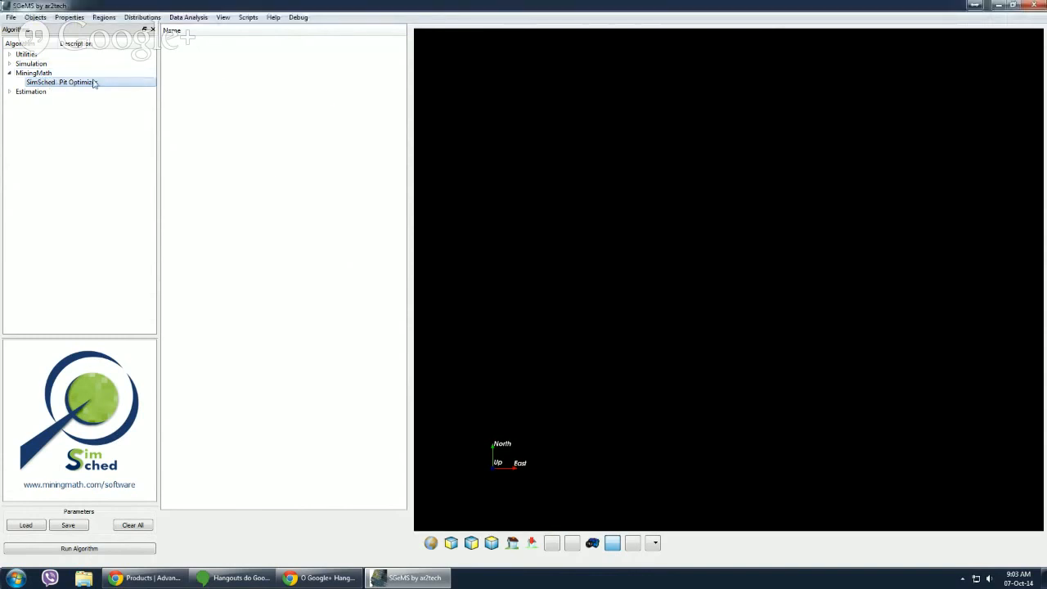
pyautogui.click(82, 549)
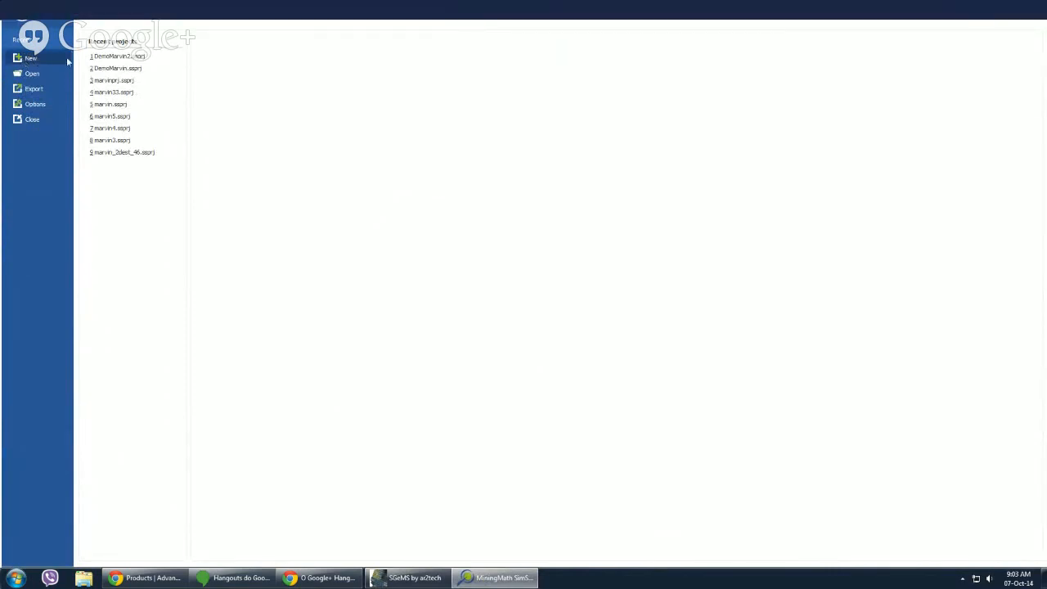
# - Start a new project and choose DemoMarvin.csv as the model data file to import
pyautogui.click(31, 58)
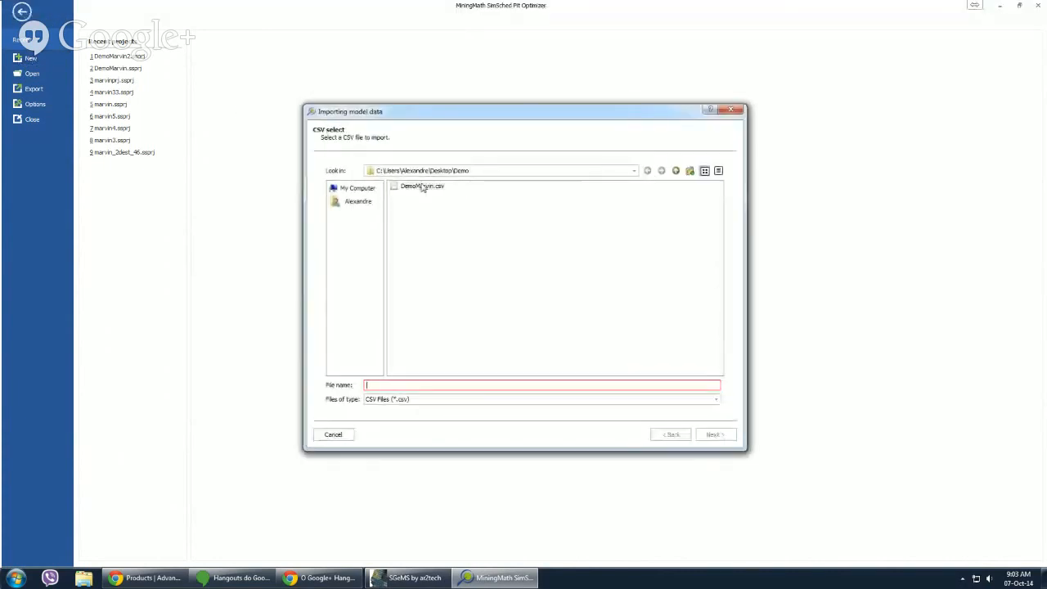
pyautogui.click(411, 187)
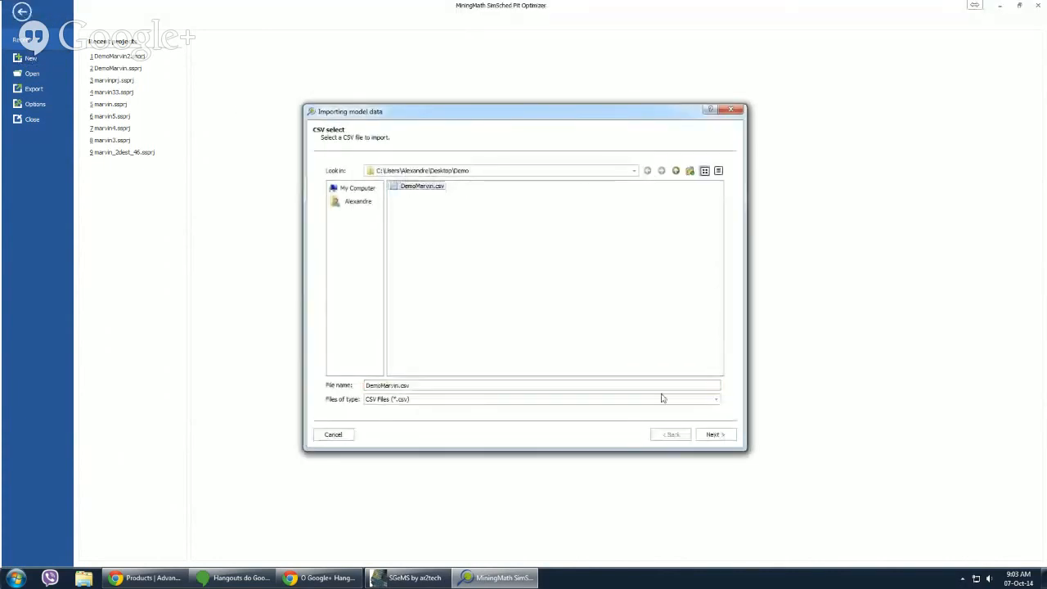
pyautogui.click(713, 435)
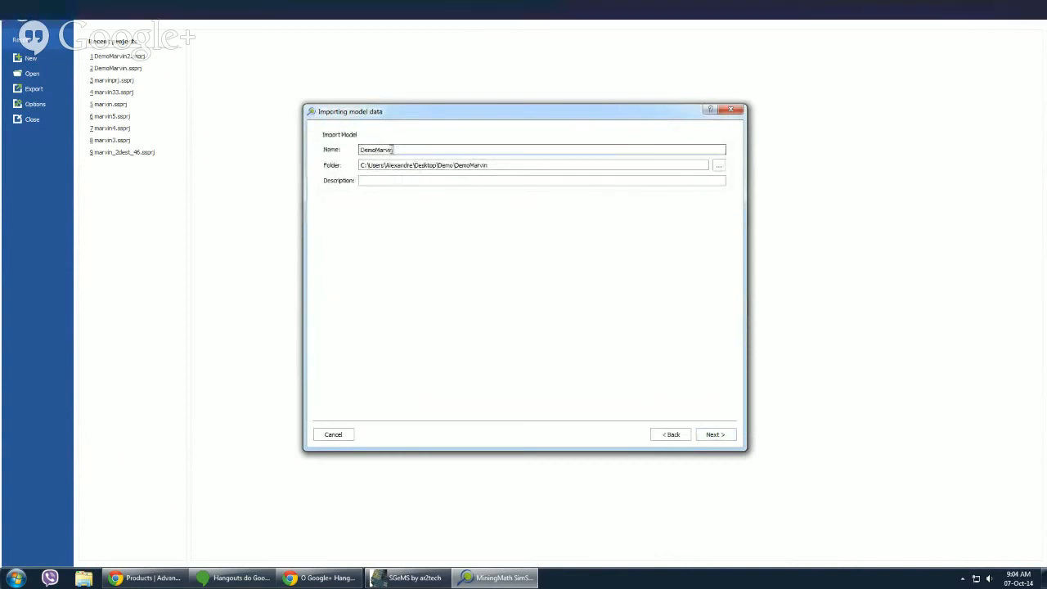
# - Name the imported model MarvinPrj, import the data and continue to the CSV header definitions
pyautogui.moveTo(397, 149); pyautogui.dragTo(316, 153)
pyautogui.write('Mar')
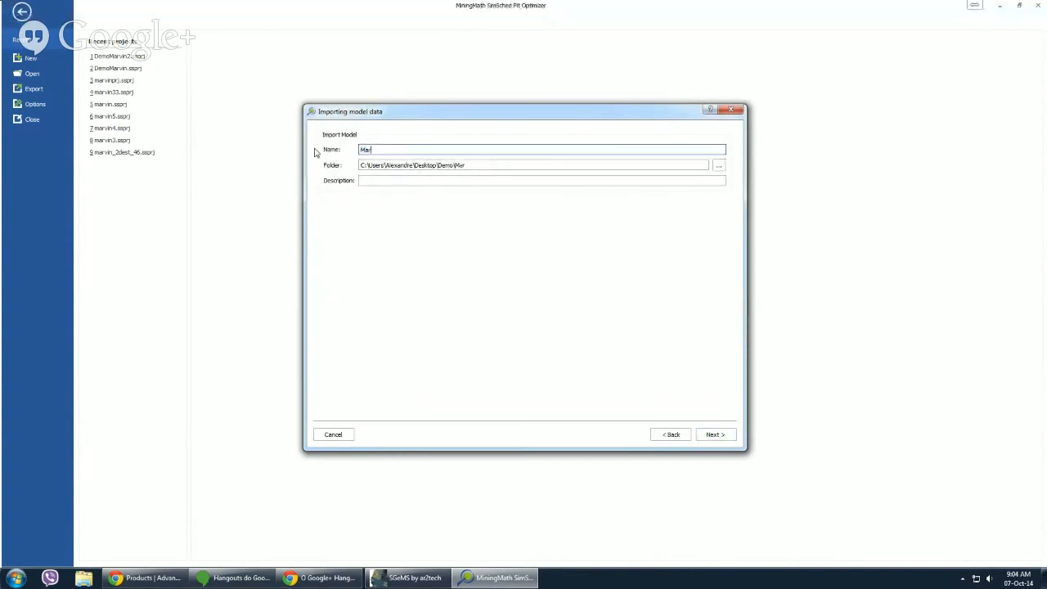
pyautogui.write('vinPrj')
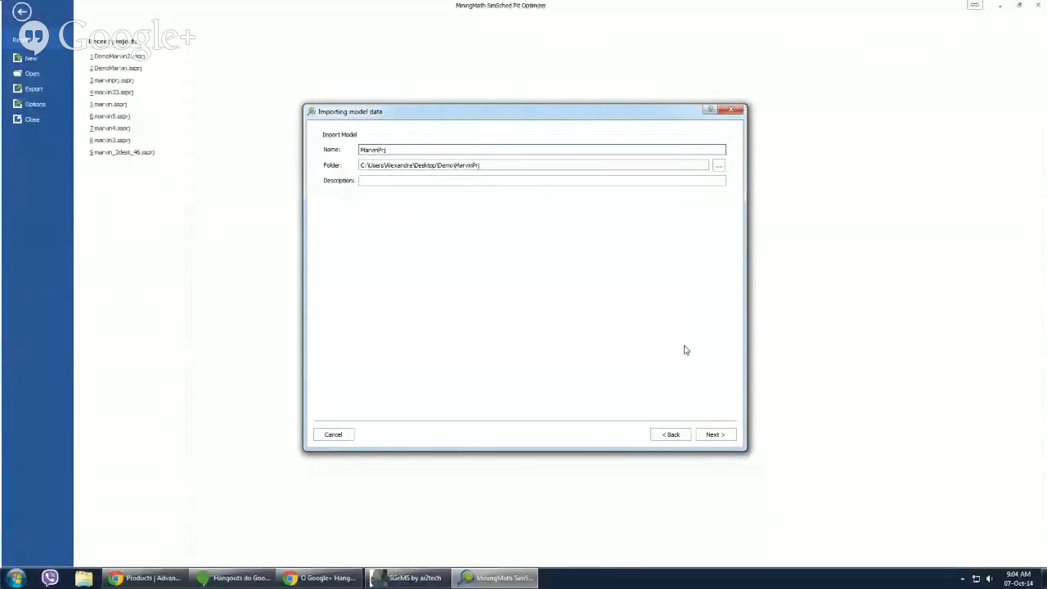
pyautogui.click(714, 434)
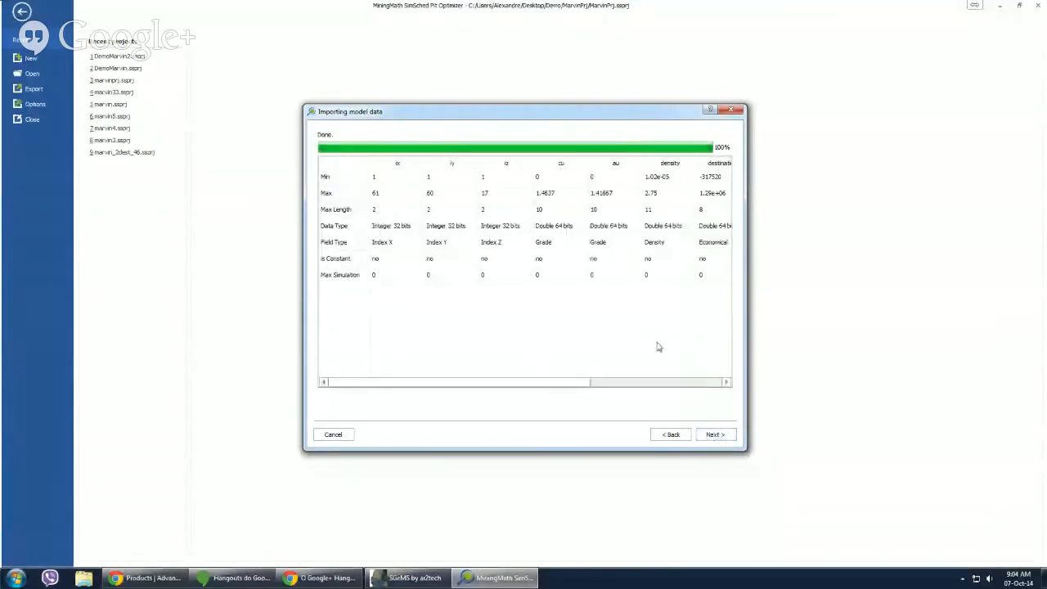
pyautogui.click(714, 434)
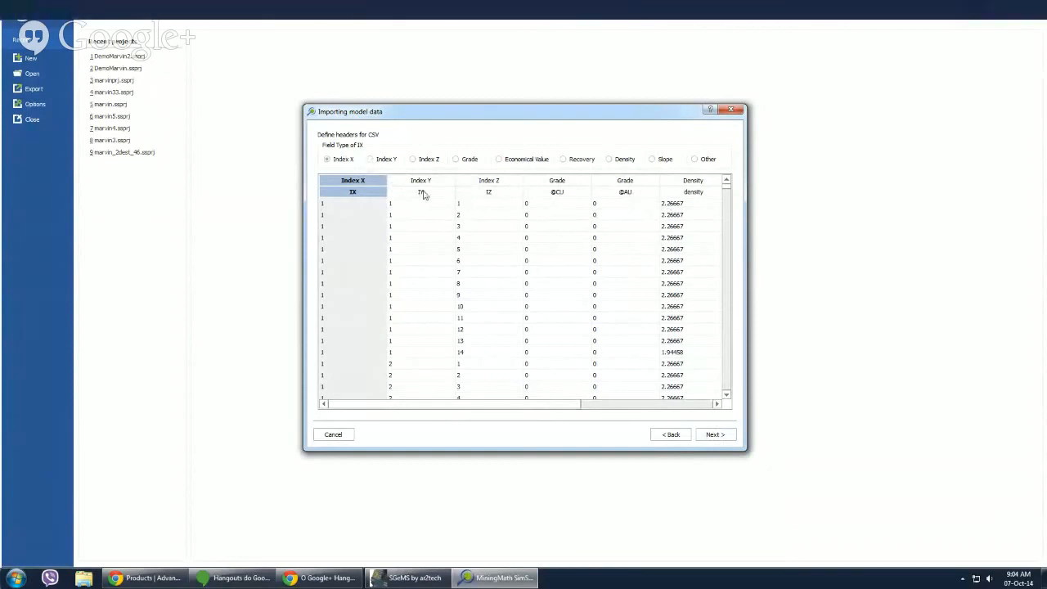
pyautogui.click(519, 193)
pyautogui.click(549, 194)
pyautogui.click(625, 194)
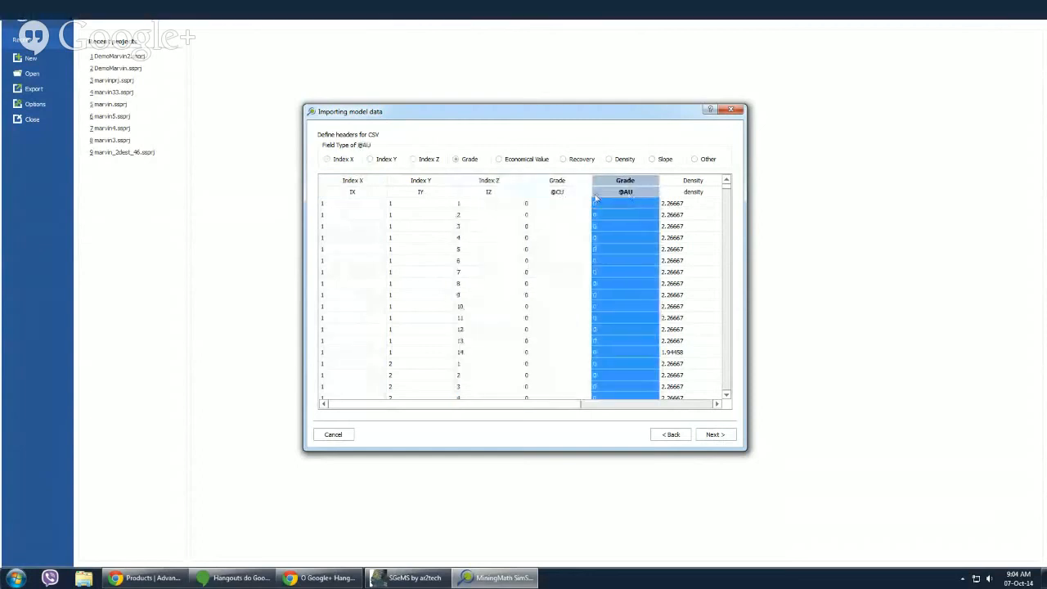
pyautogui.click(485, 195)
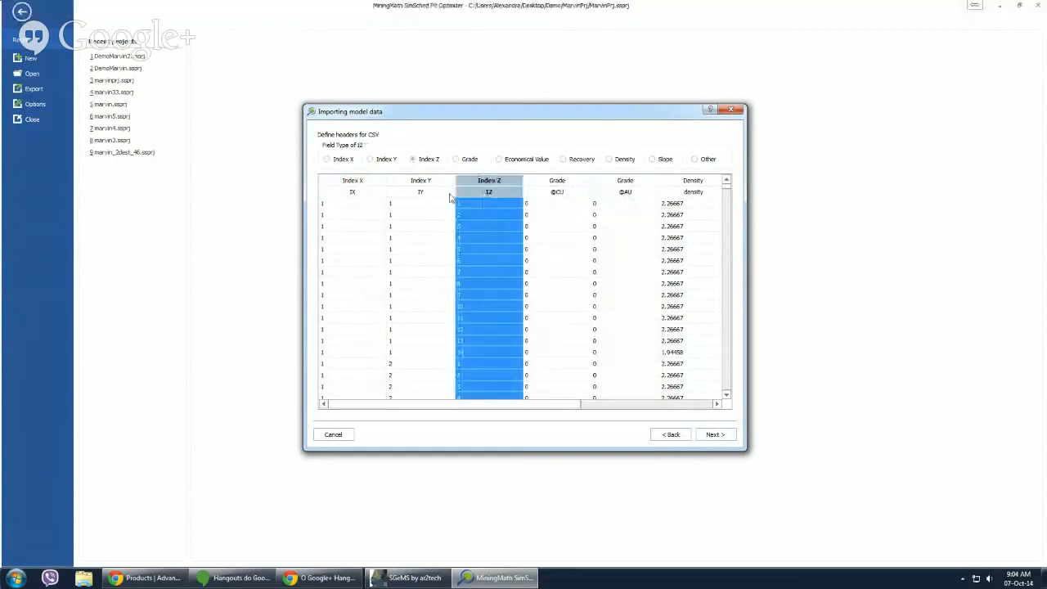
pyautogui.click(347, 196)
pyautogui.click(422, 196)
pyautogui.click(481, 195)
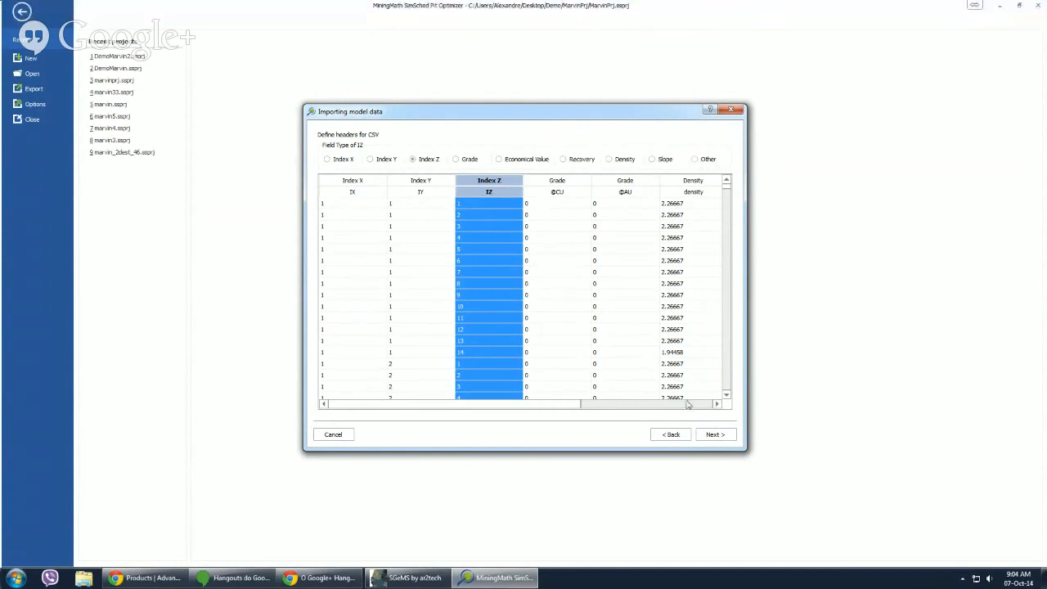
pyautogui.click(715, 434)
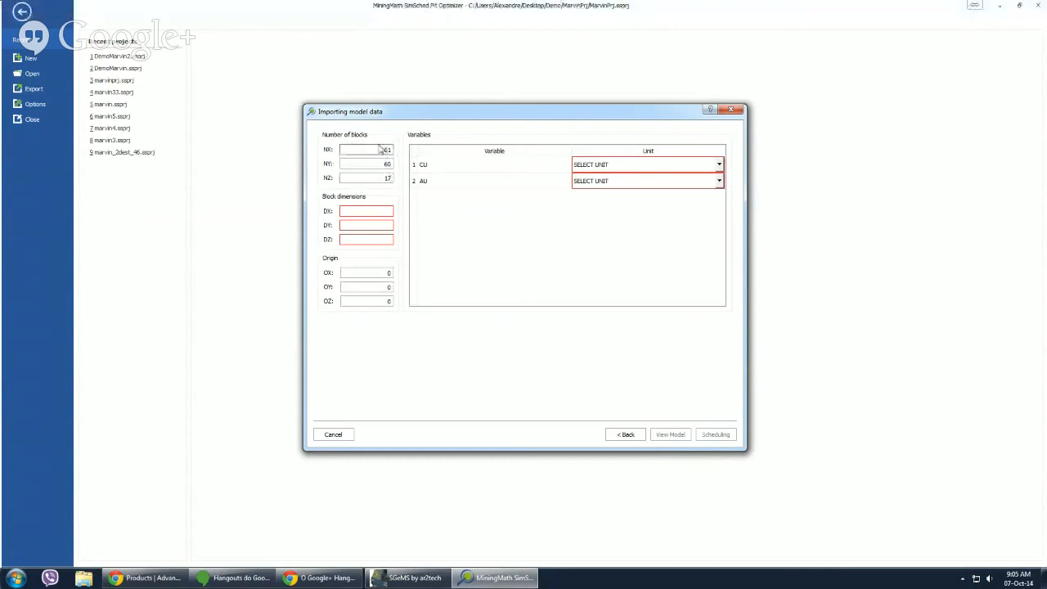
# - Set the block dimensions DX, DY and DZ to 30 each
pyautogui.click(390, 213)
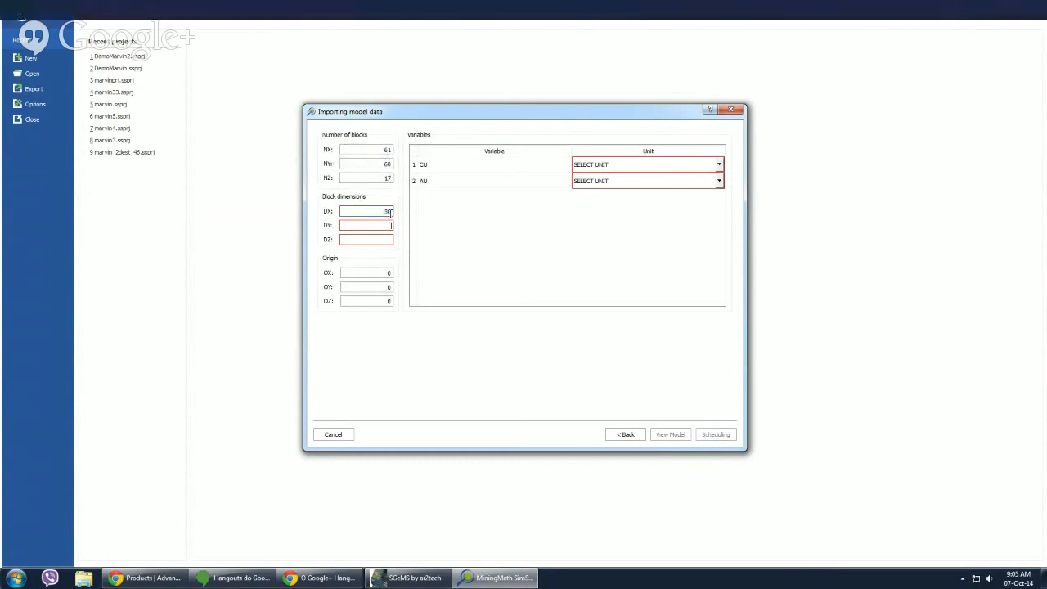
pyautogui.write('30')
pyautogui.press('Tab')
pyautogui.write('30')
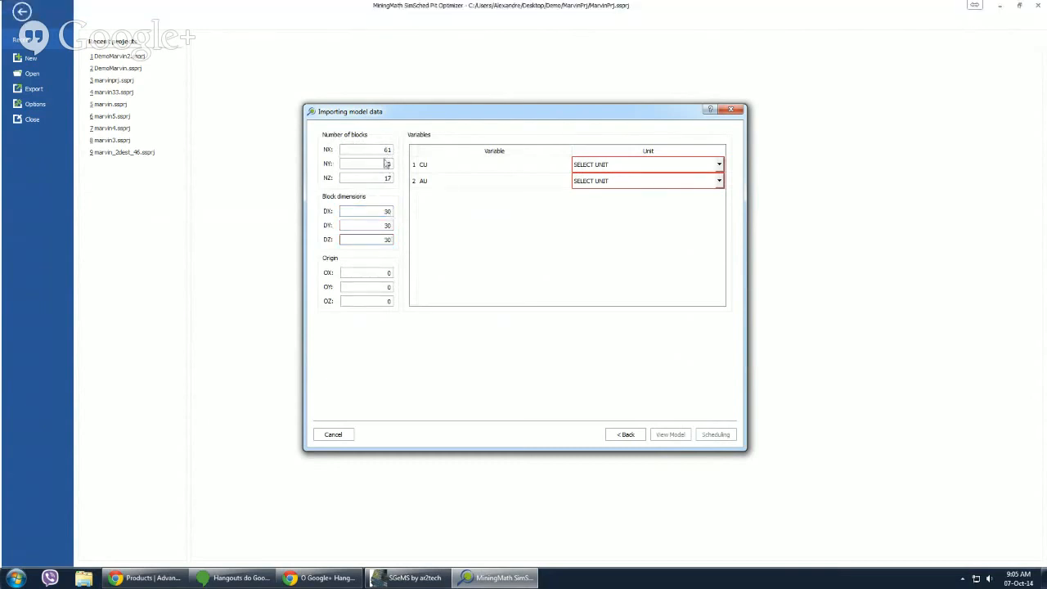
pyautogui.click(387, 163)
pyautogui.write('60')
# - Set the unit of the CU variable to % and of the AU variable to PPM
pyautogui.click(640, 164)
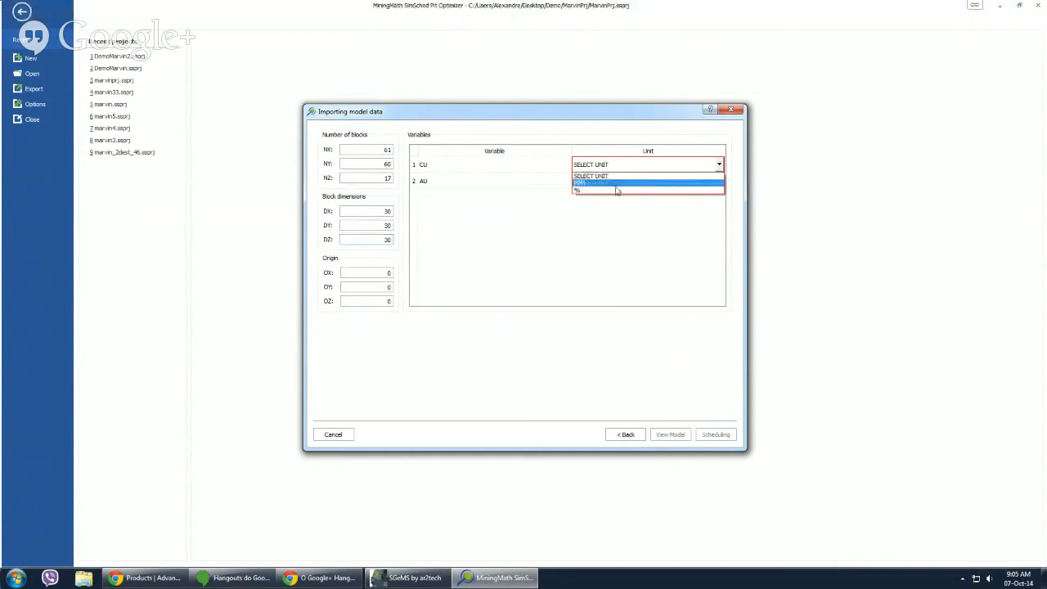
pyautogui.click(617, 190)
pyautogui.click(619, 181)
pyautogui.click(615, 204)
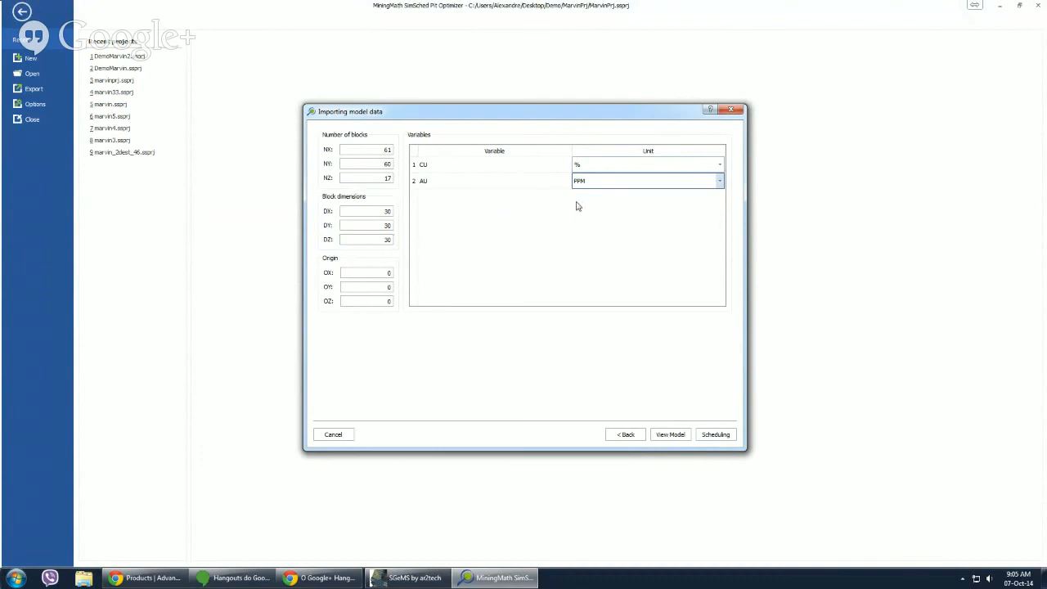
# - Clear the DZ block dimension and enter 30 in it again
pyautogui.doubleClick(379, 239)
pyautogui.press('BackSpace')
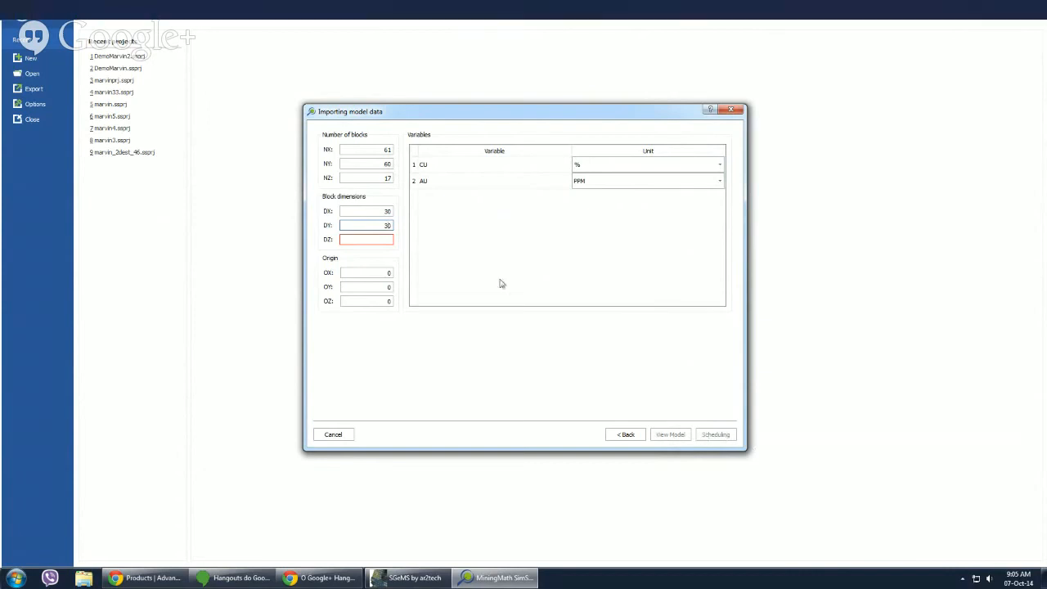
pyautogui.click(381, 240)
pyautogui.write('30')
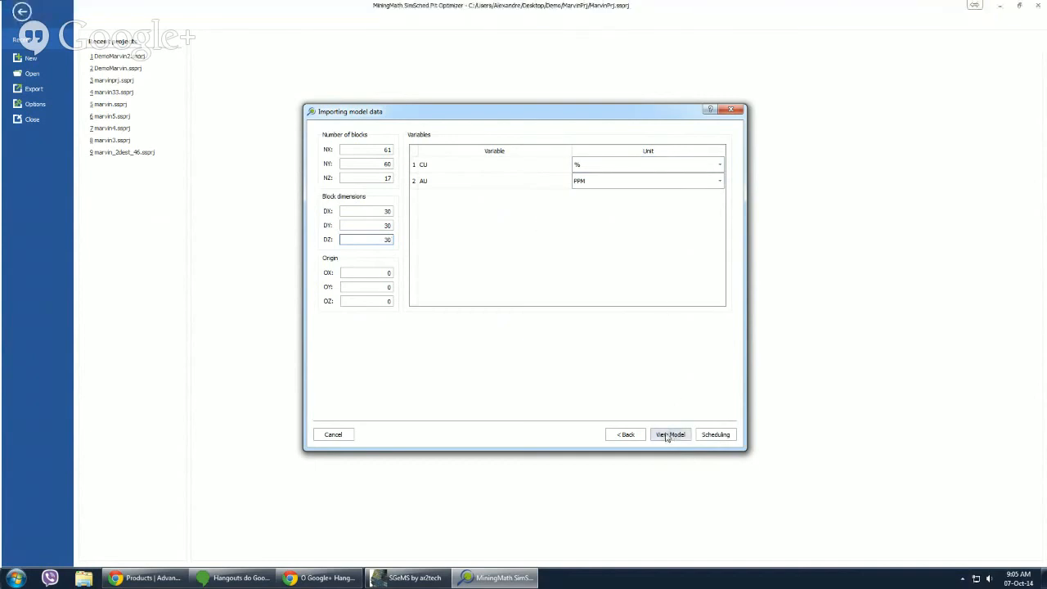
# - Open the imported model in the 3D viewer and display its Grade 1 property
pyautogui.click(670, 434)
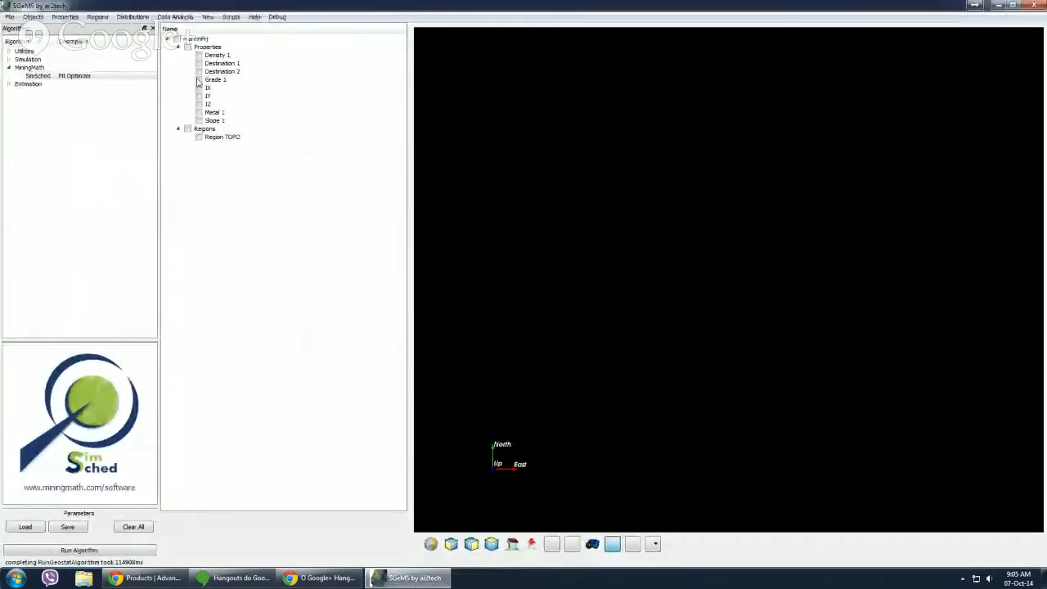
pyautogui.click(198, 79)
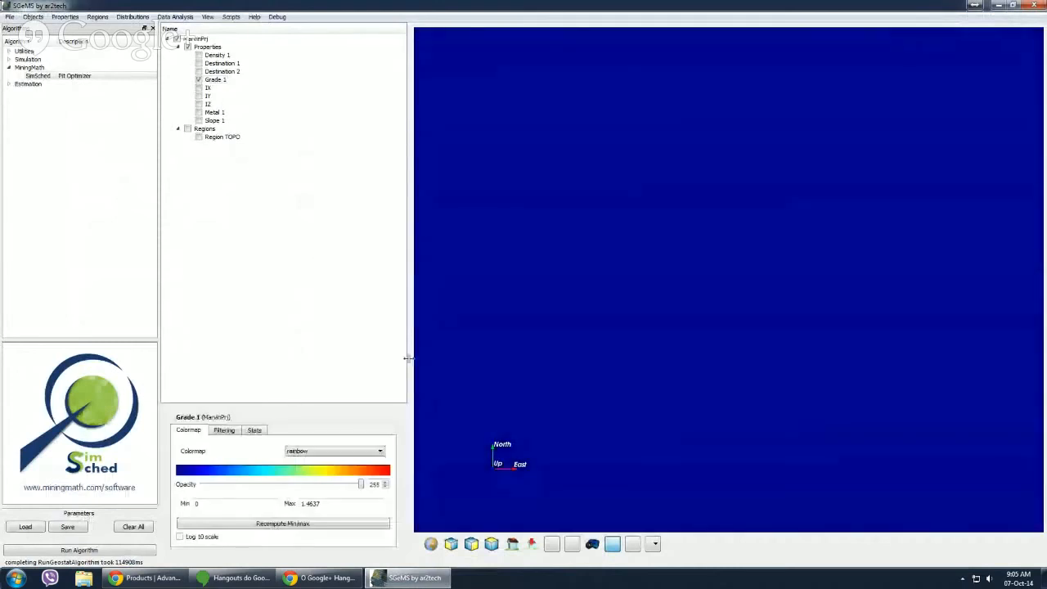
pyautogui.click(431, 545)
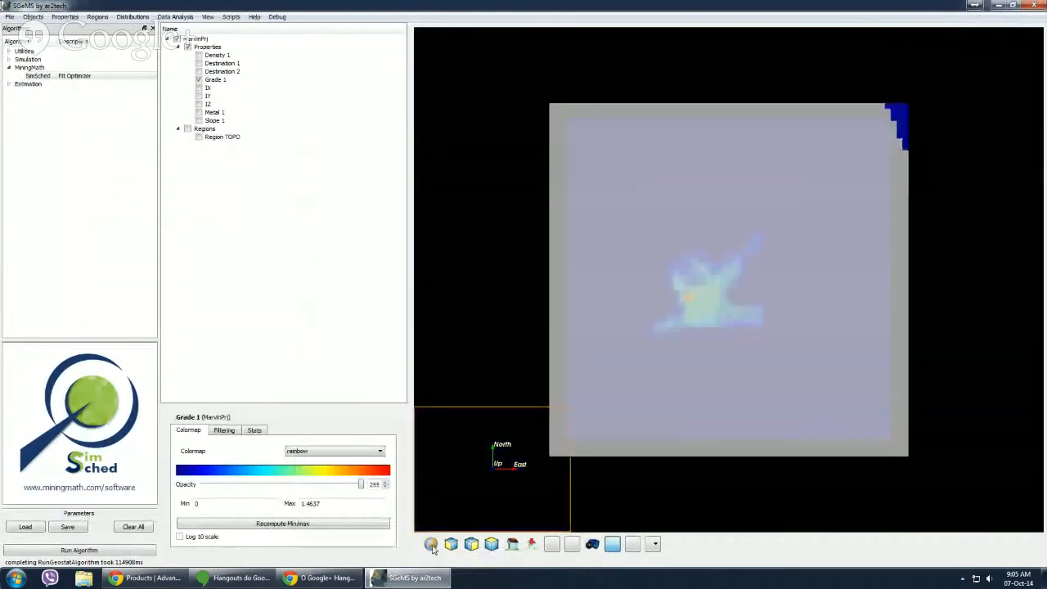
pyautogui.moveTo(435, 517); pyautogui.dragTo(760, 287)
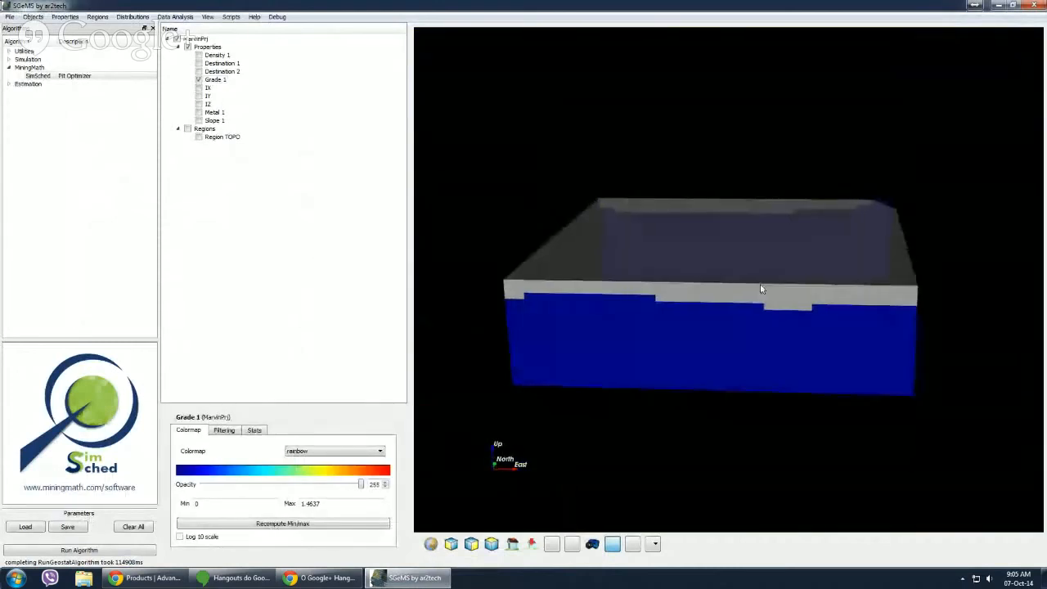
# - Limit the displayed block model to Region TOPO and inspect the topography from several angles
pyautogui.click(198, 138)
pyautogui.moveTo(666, 291); pyautogui.dragTo(673, 317)
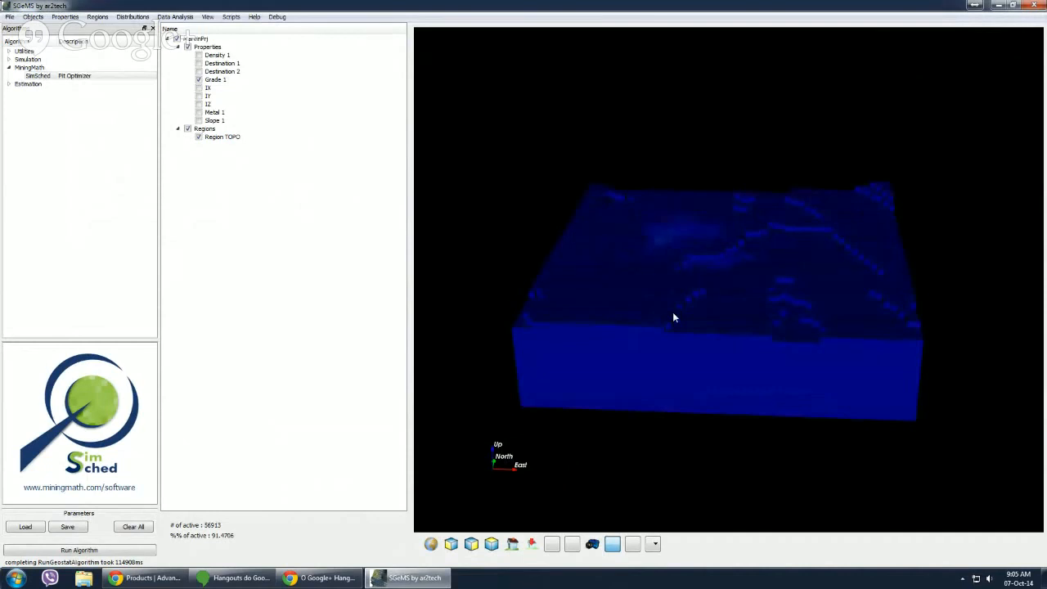
pyautogui.moveTo(685, 351); pyautogui.dragTo(655, 379)
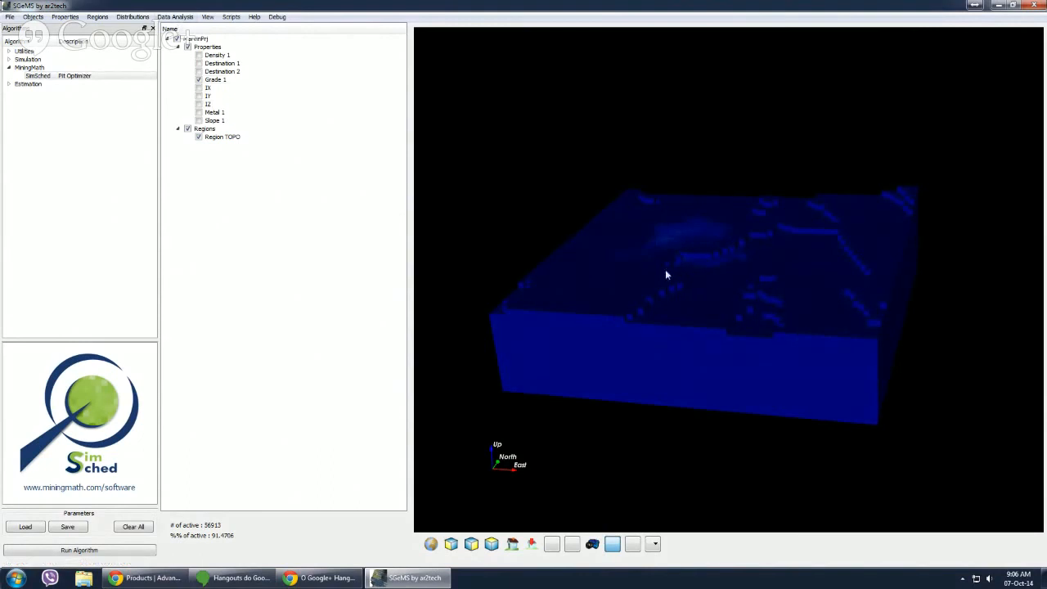
pyautogui.moveTo(665, 274); pyautogui.dragTo(710, 271)
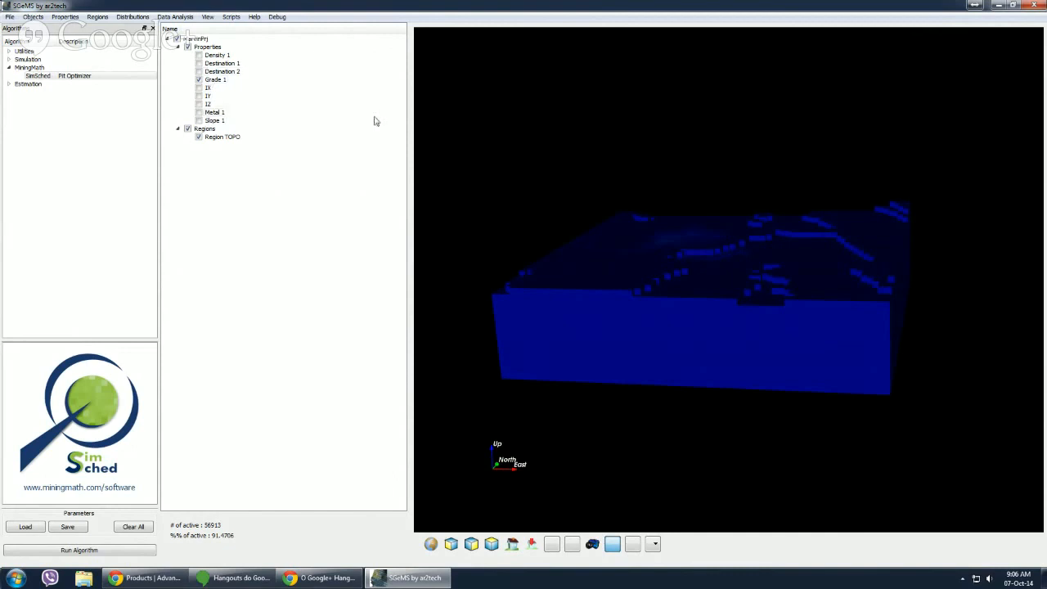
pyautogui.moveTo(652, 250); pyautogui.dragTo(498, 384)
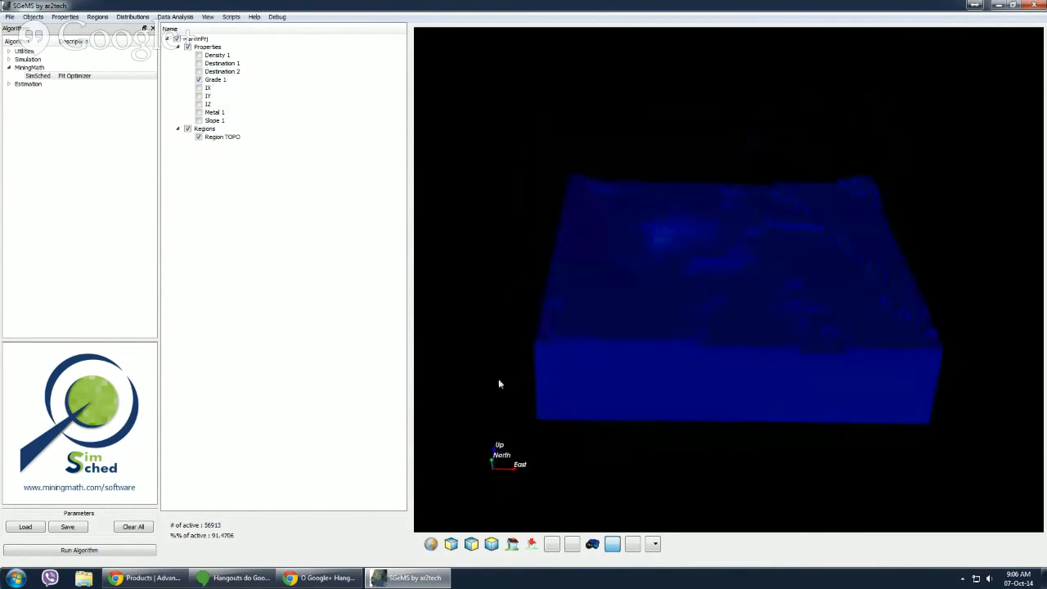
# - Launch SimSched Pit Optimizer, review the block parameters and metadata of the recent project MarvinPrj.ssprj, and open that project
pyautogui.click(79, 550)
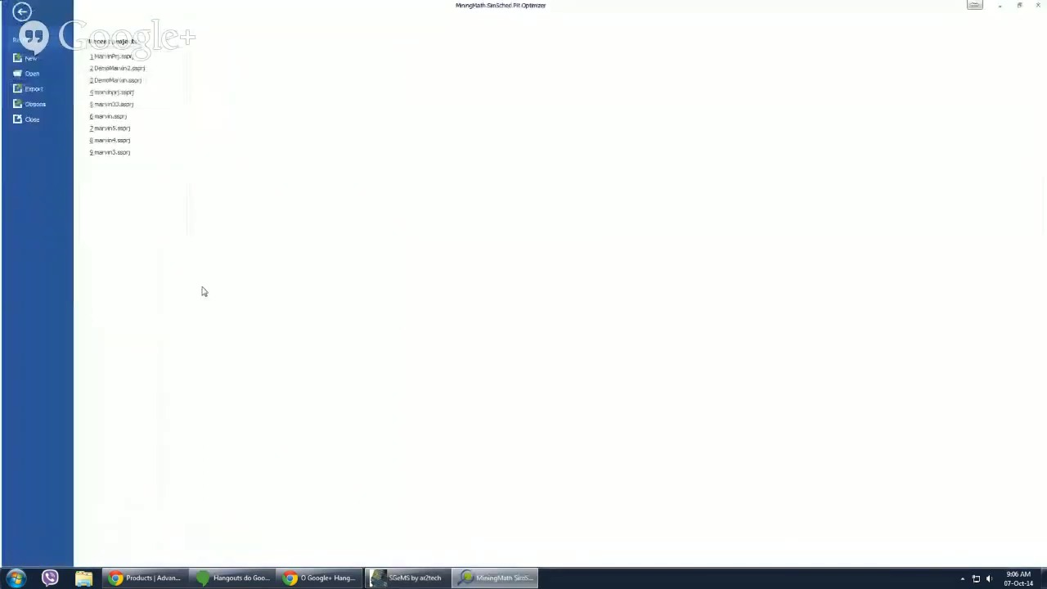
pyautogui.click(121, 55)
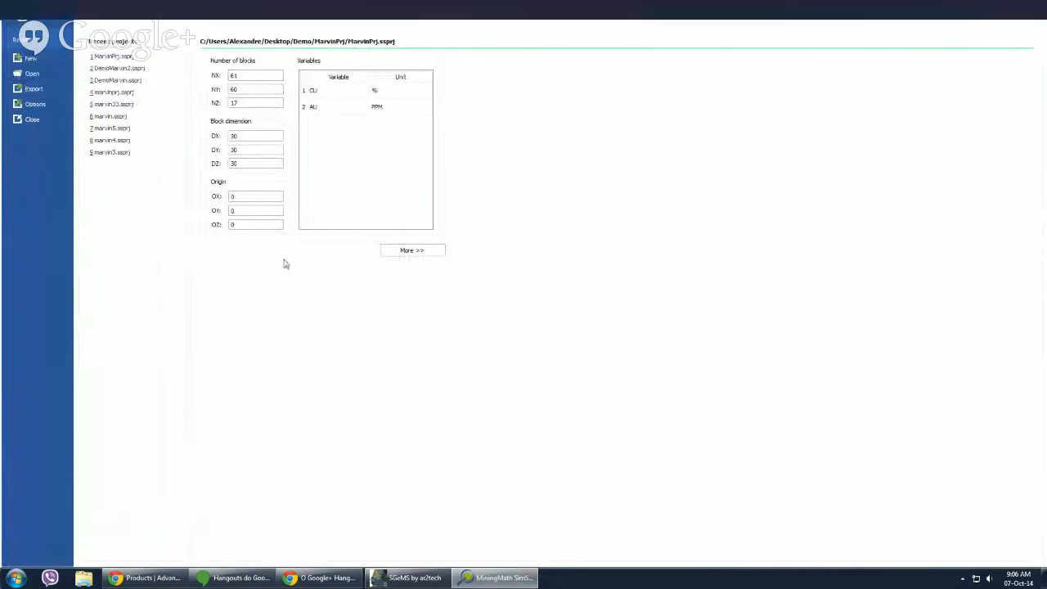
pyautogui.click(413, 251)
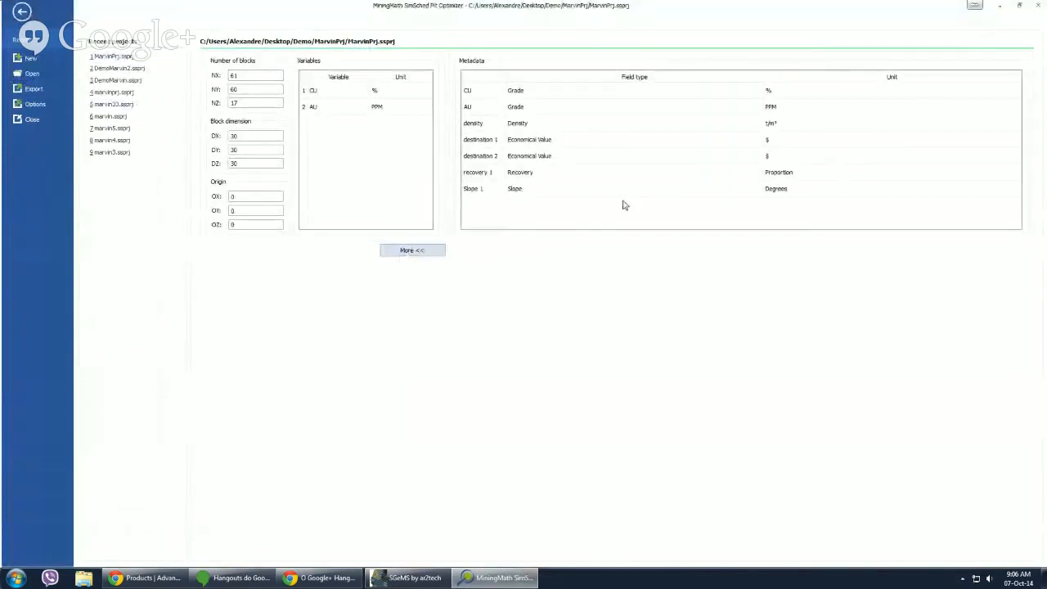
pyautogui.click(409, 251)
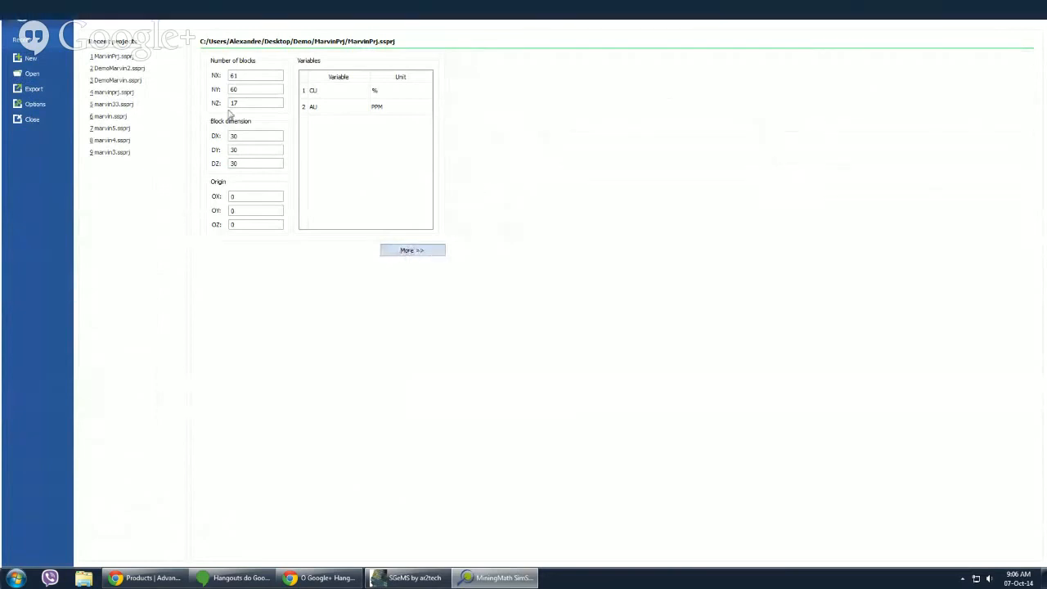
pyautogui.click(116, 58)
pyautogui.click(185, 150)
pyautogui.click(189, 155)
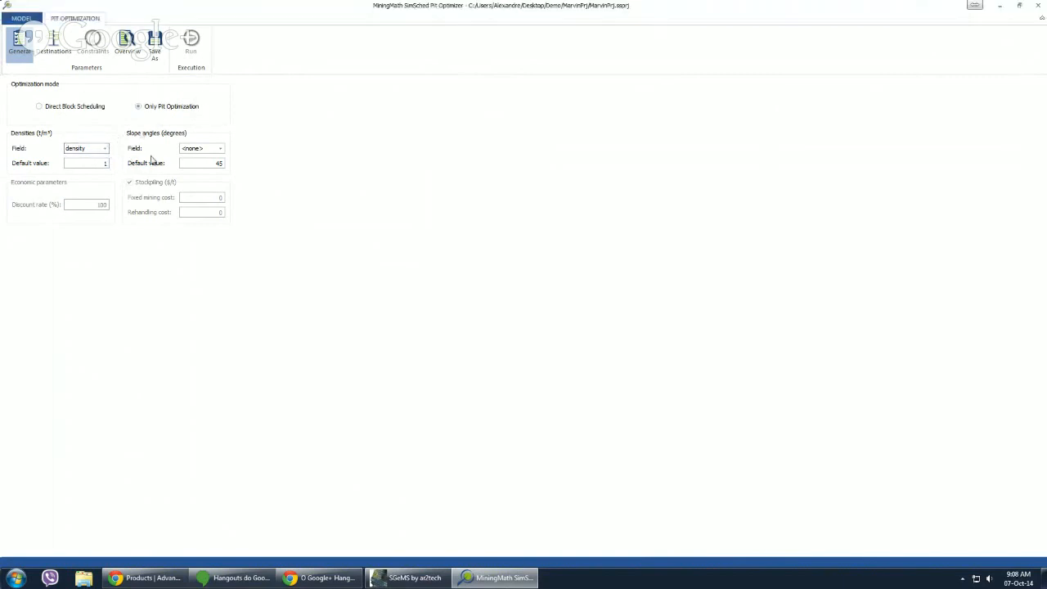
# - Take the densities from the density field with a default value of 2.73 and check the slope angle field options
pyautogui.click(103, 149)
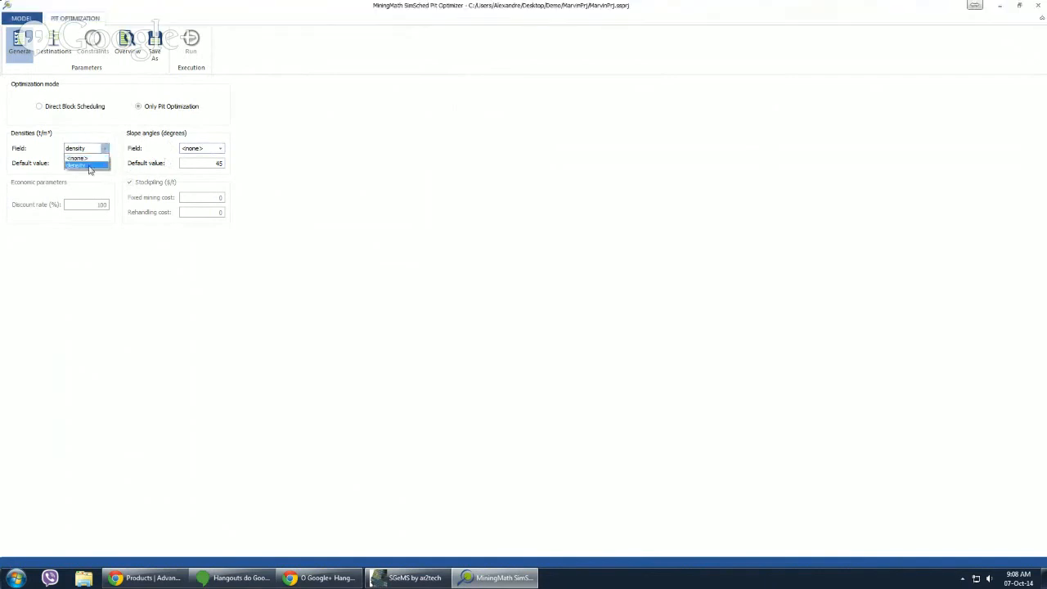
pyautogui.click(76, 166)
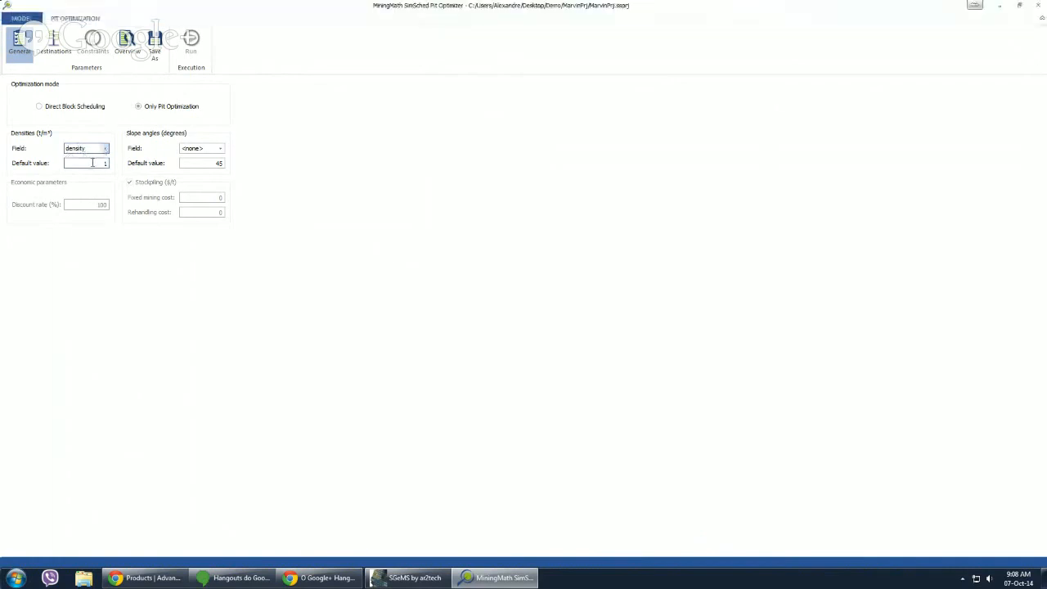
pyautogui.click(103, 162)
pyautogui.write('2.73')
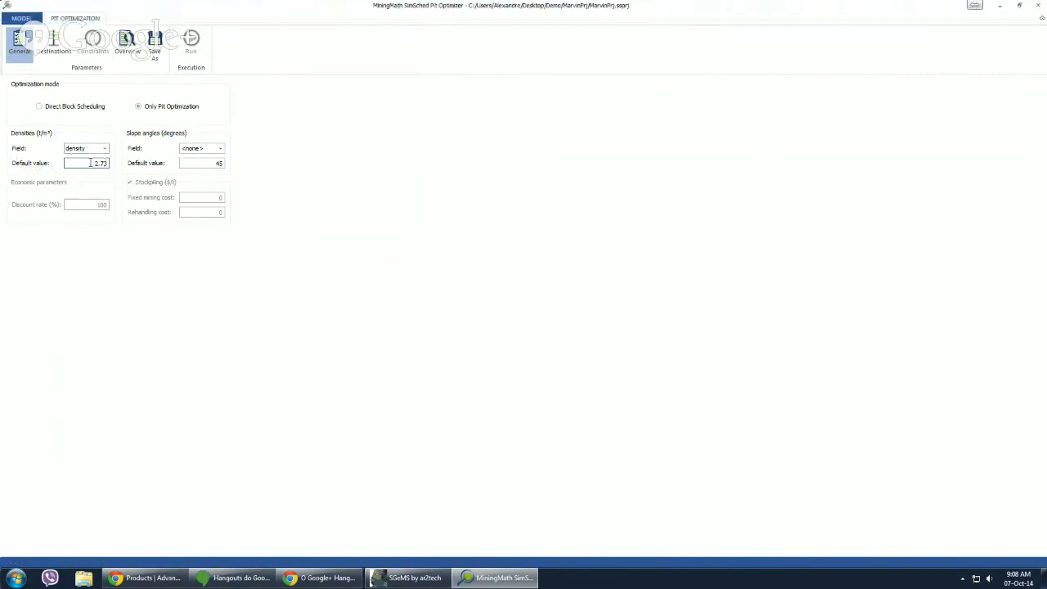
pyautogui.click(220, 150)
pyautogui.click(221, 150)
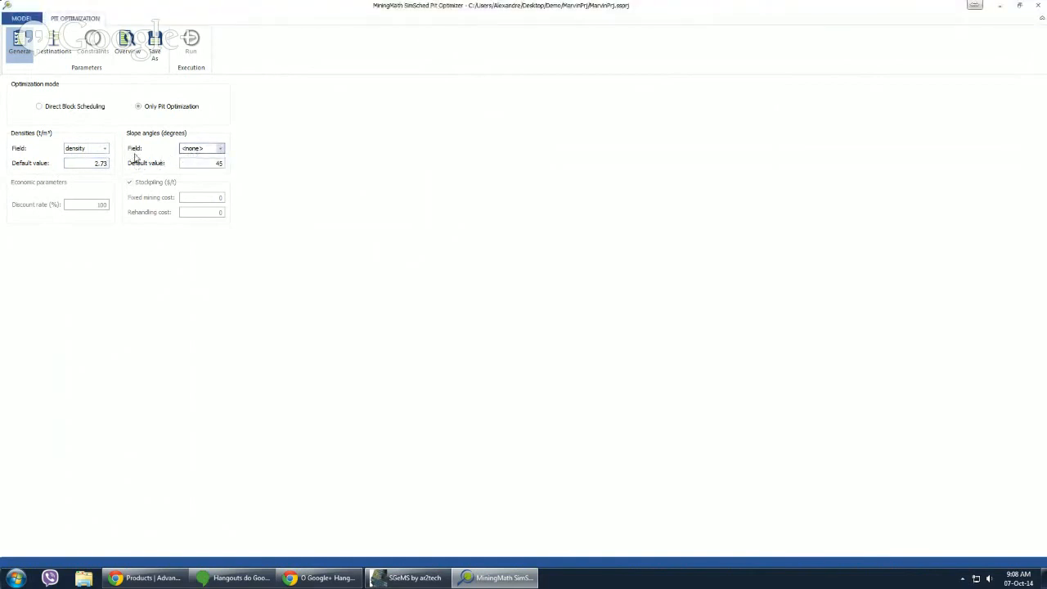
pyautogui.click(203, 162)
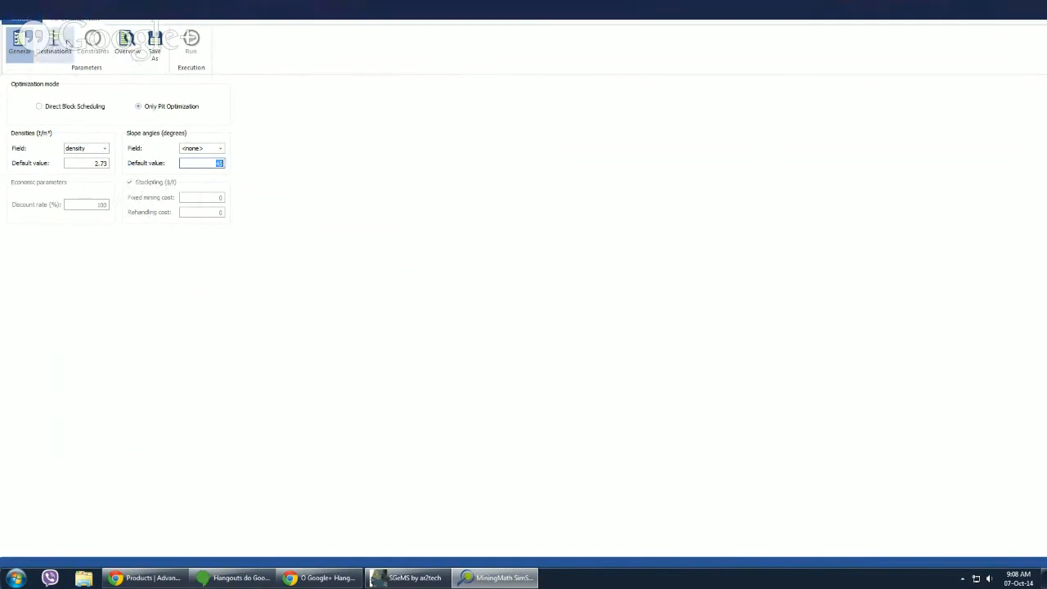
# - Clear the default density value and enter 2.73 in it again
pyautogui.moveTo(89, 163); pyautogui.dragTo(156, 171)
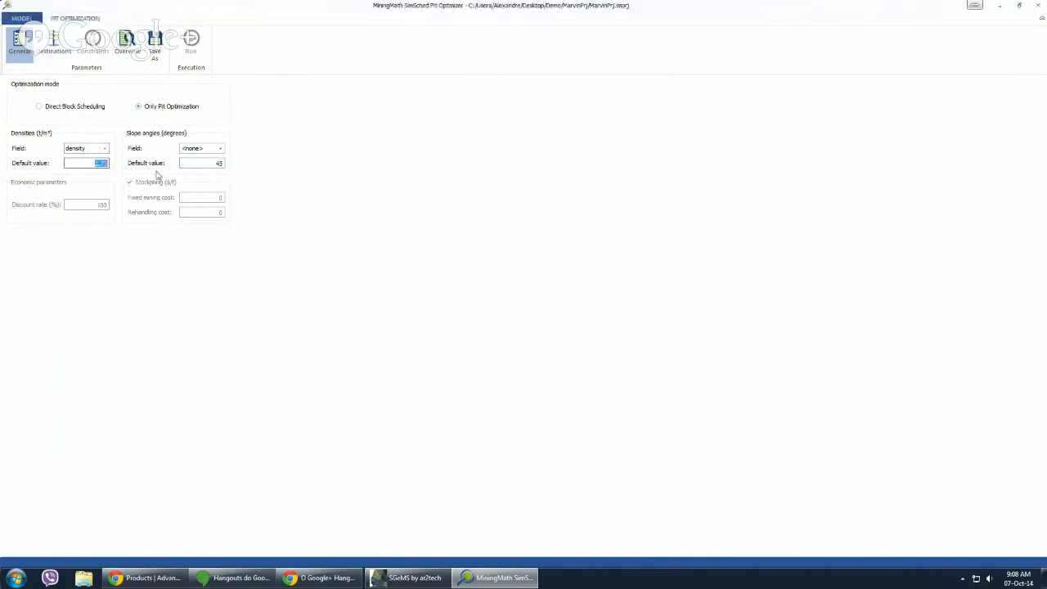
pyautogui.press('BackSpace')
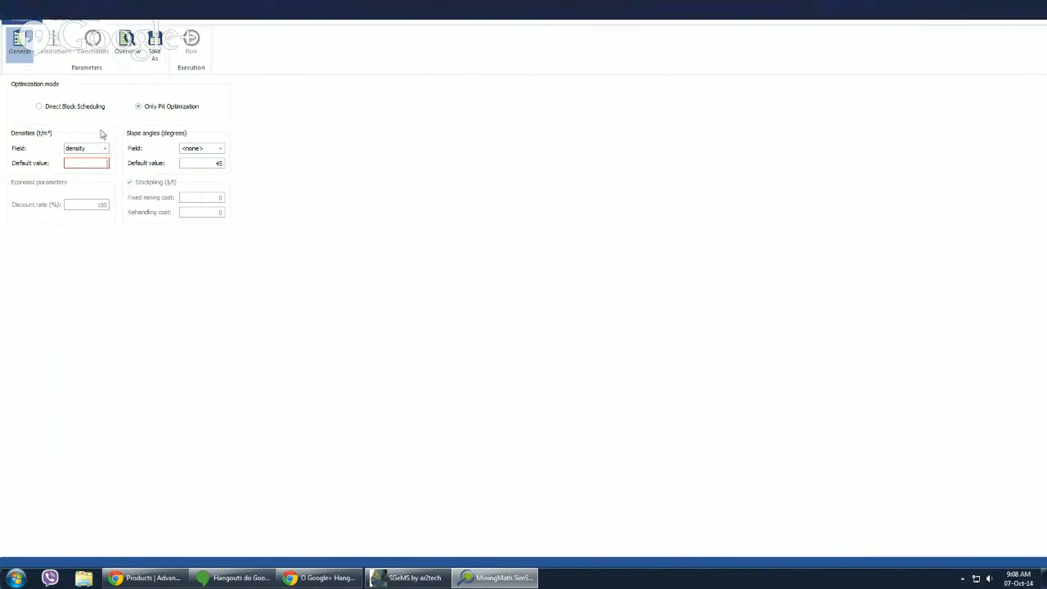
pyautogui.write('2.73')
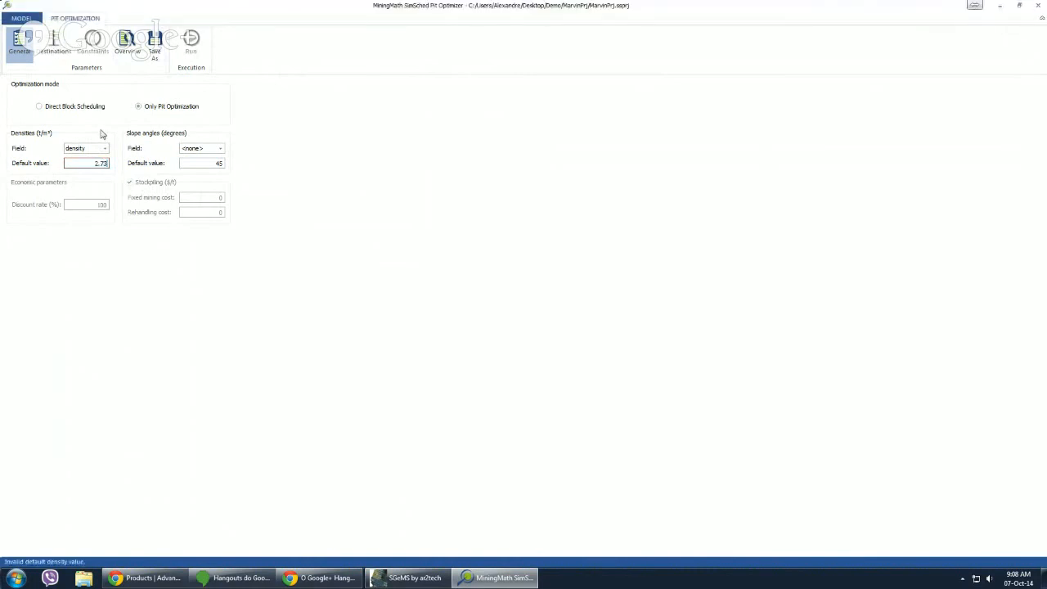
# - Add one process and one dump to the pit optimization destinations
pyautogui.click(49, 48)
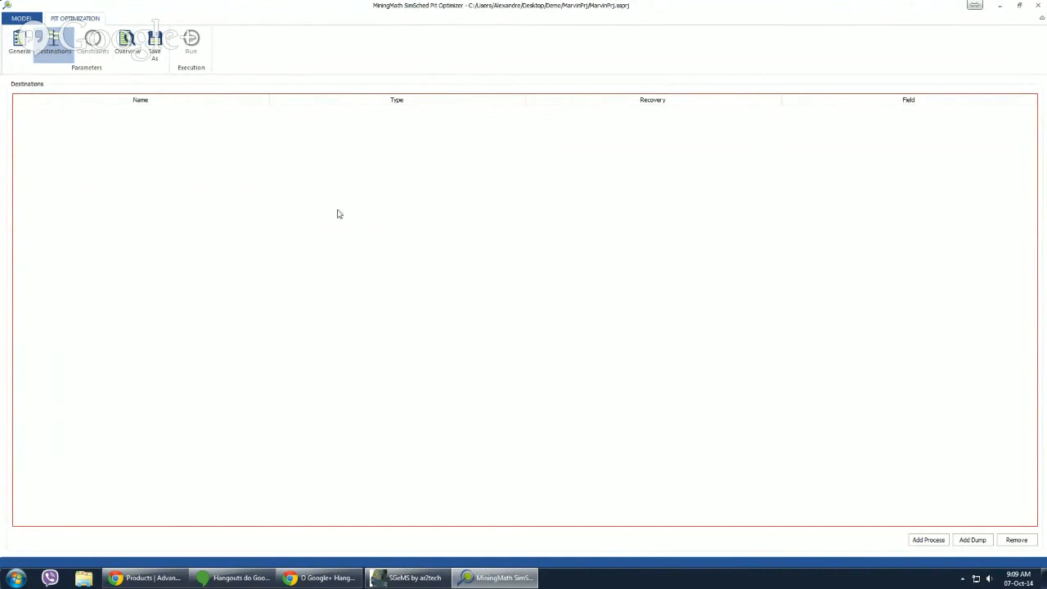
pyautogui.click(929, 542)
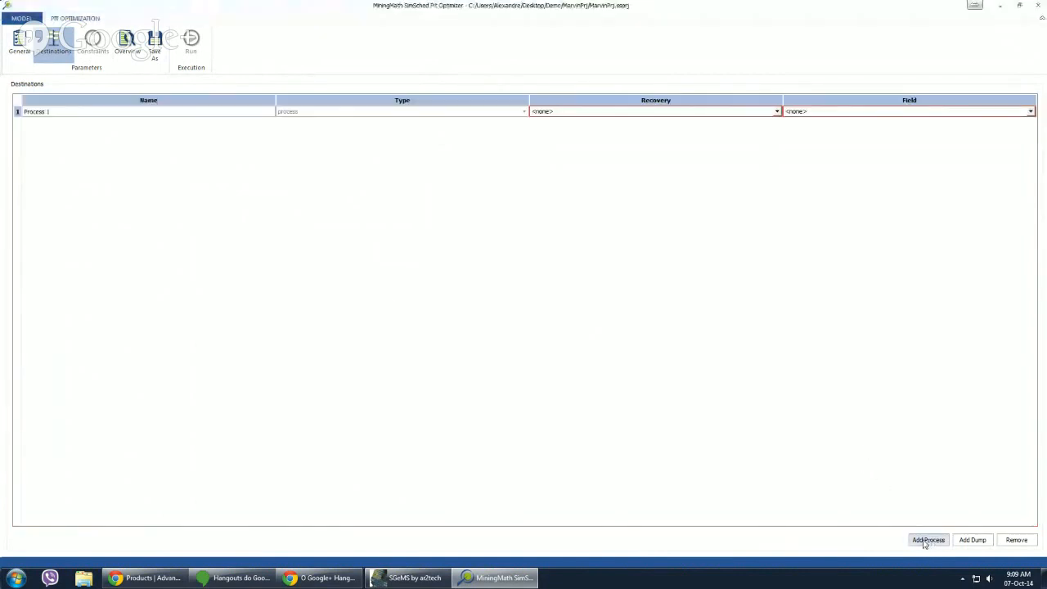
pyautogui.click(974, 543)
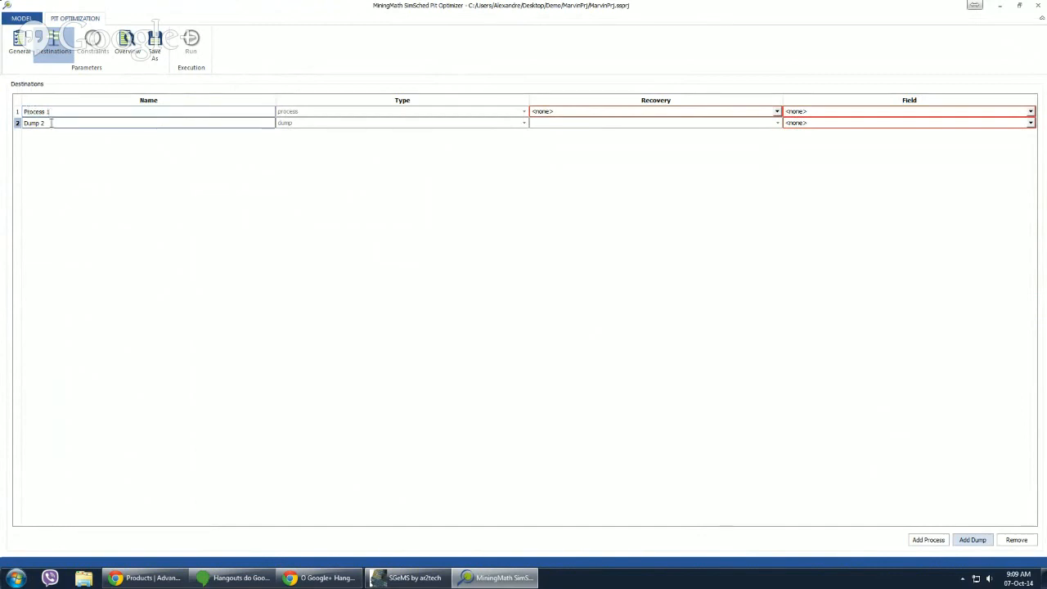
# - Assign recovery 1 and the destination 1 field to Process 1, and the destination 2 field to Dump 2
pyautogui.click(775, 112)
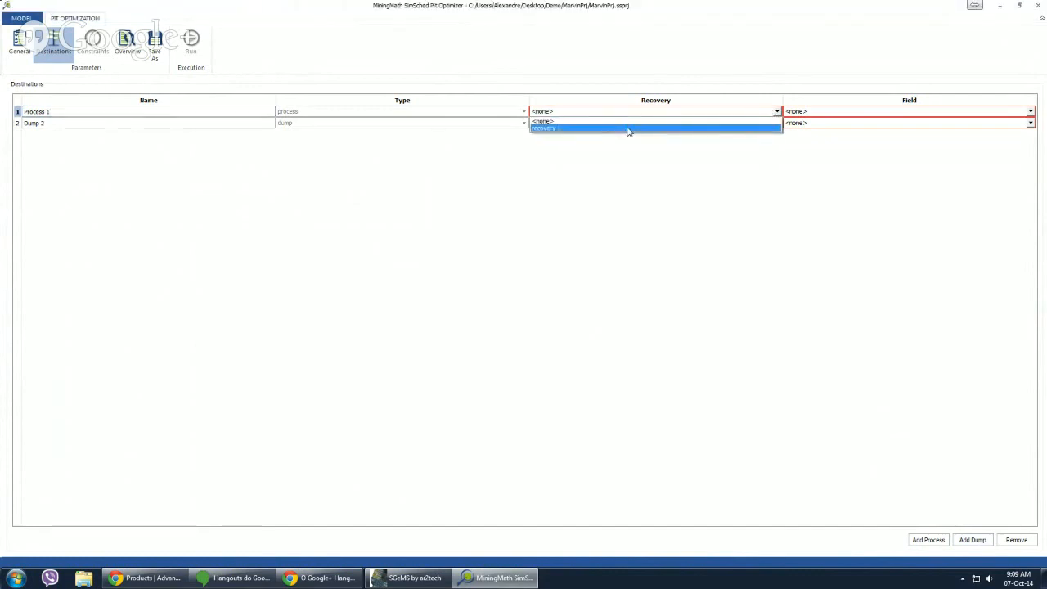
pyautogui.click(628, 130)
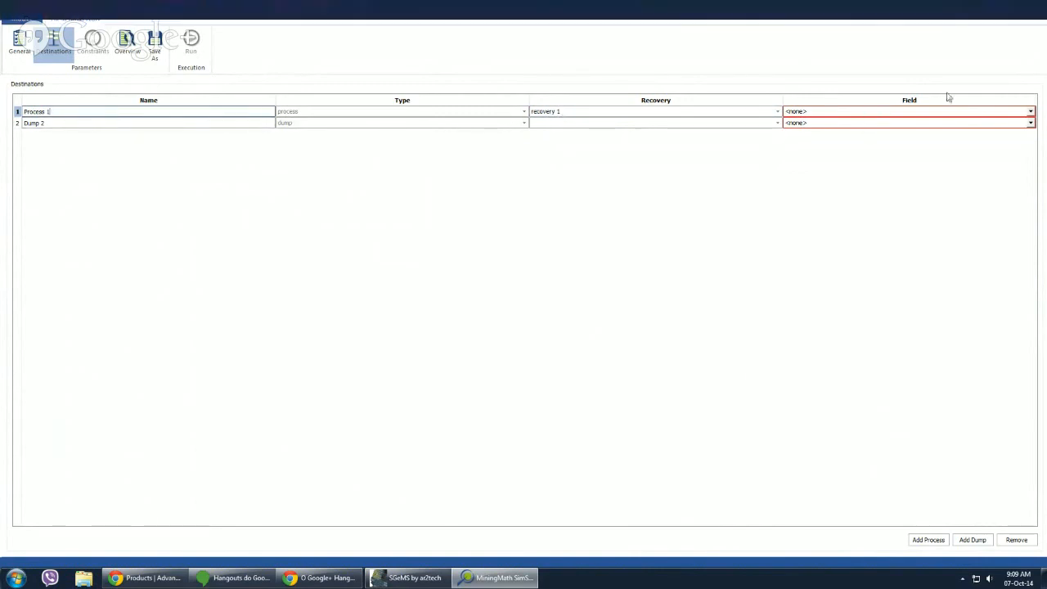
pyautogui.click(868, 112)
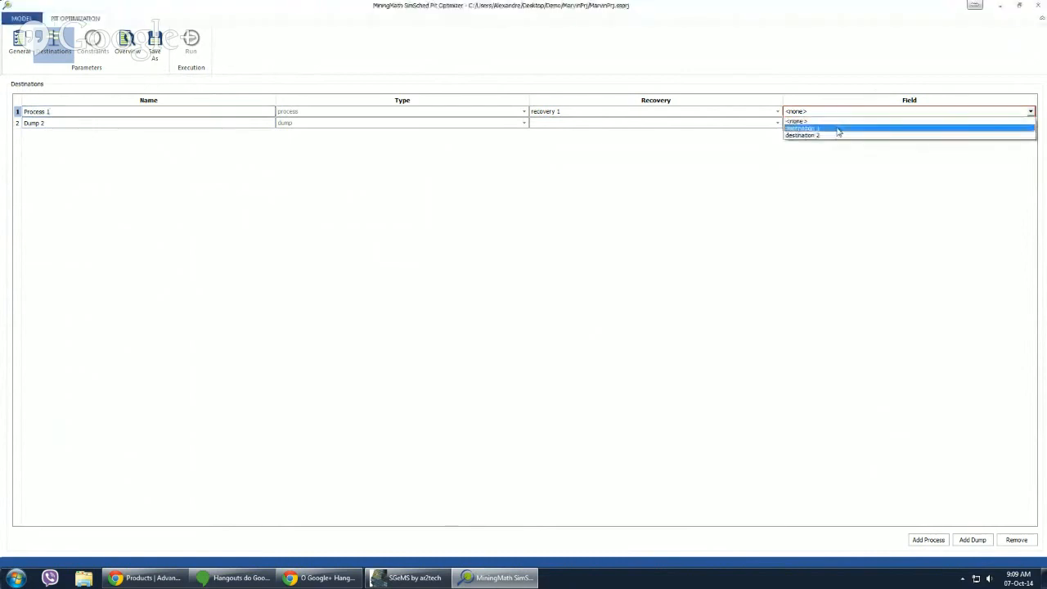
pyautogui.click(838, 131)
pyautogui.click(839, 126)
pyautogui.click(838, 127)
pyautogui.click(835, 153)
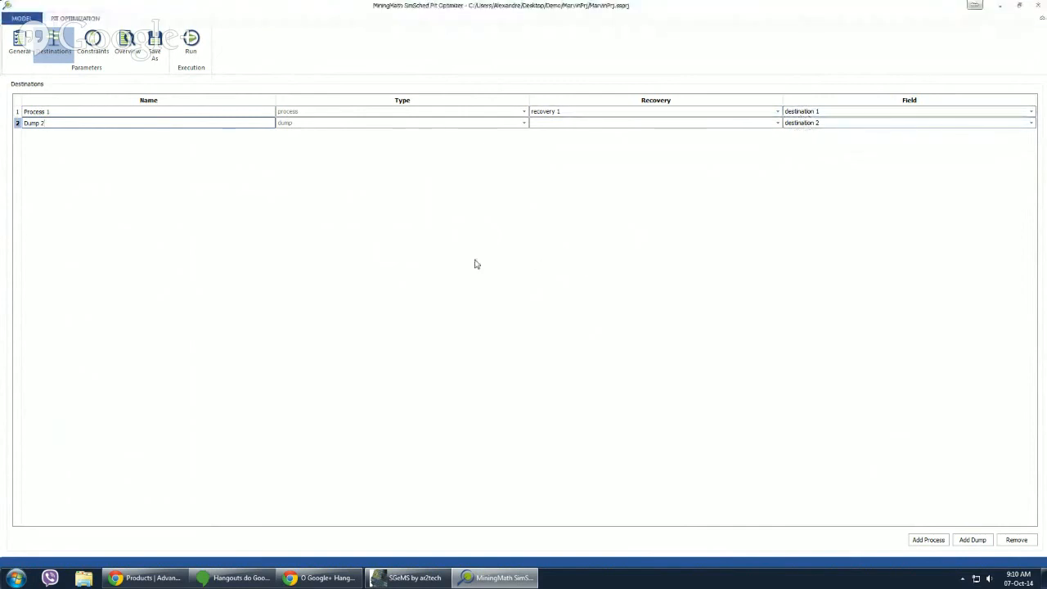
# - Set the minimum width constraint to 100 and run the pit optimization from the parameter overview
pyautogui.click(91, 43)
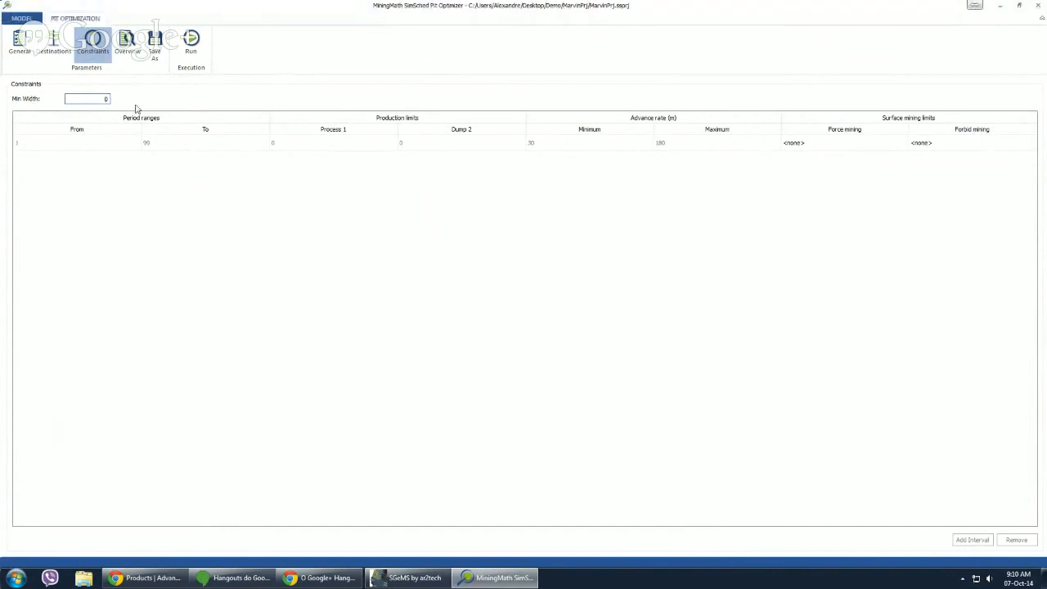
pyautogui.click(67, 98)
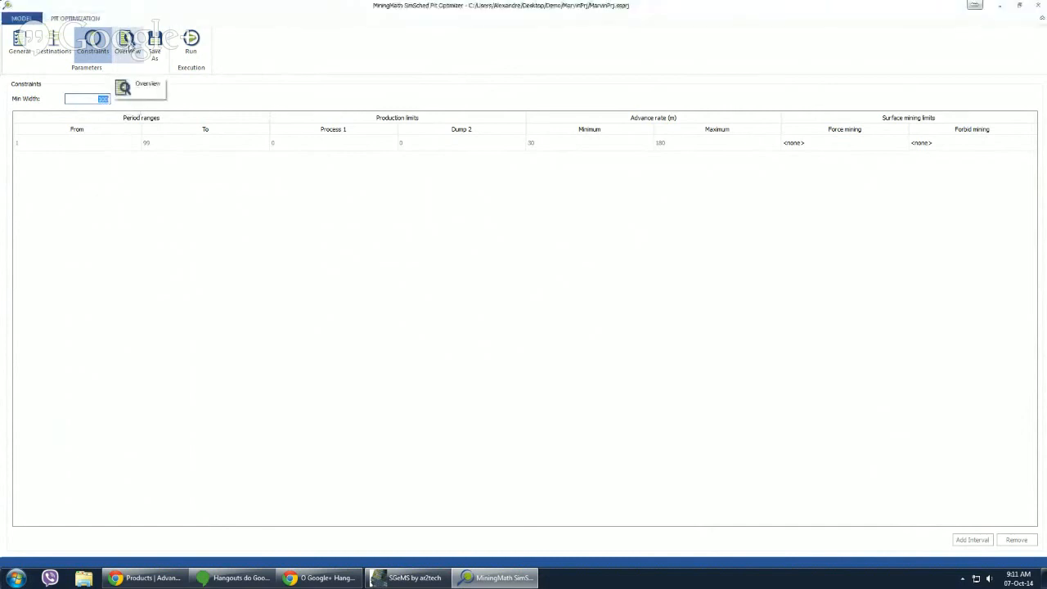
pyautogui.click(129, 43)
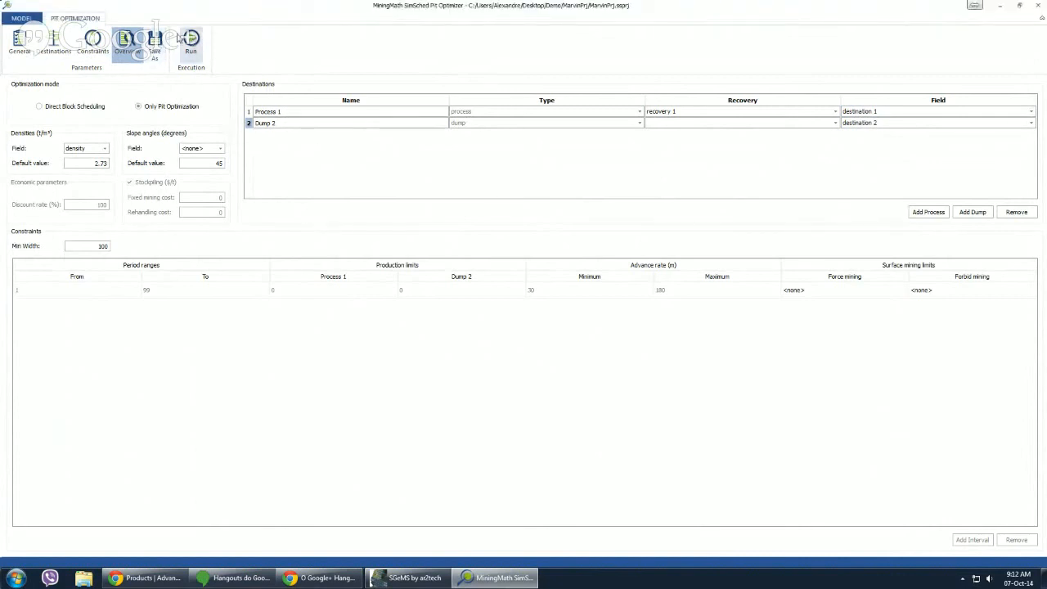
pyautogui.click(190, 45)
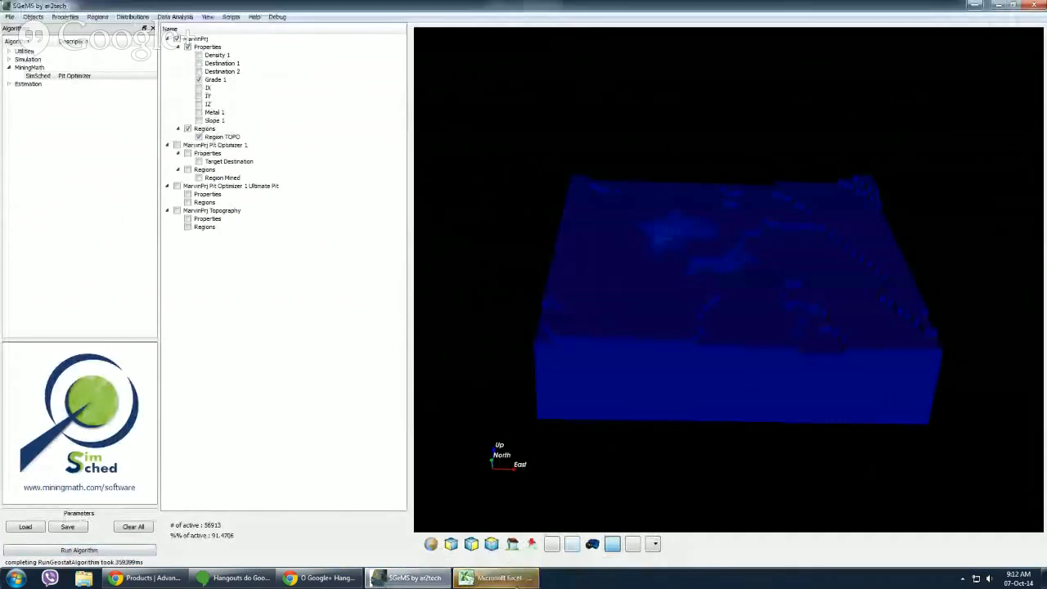
# - Switch to the Excel report and examine the Process 1 results, the Dump 2 results and the undiscounted cashflow
pyautogui.click(497, 579)
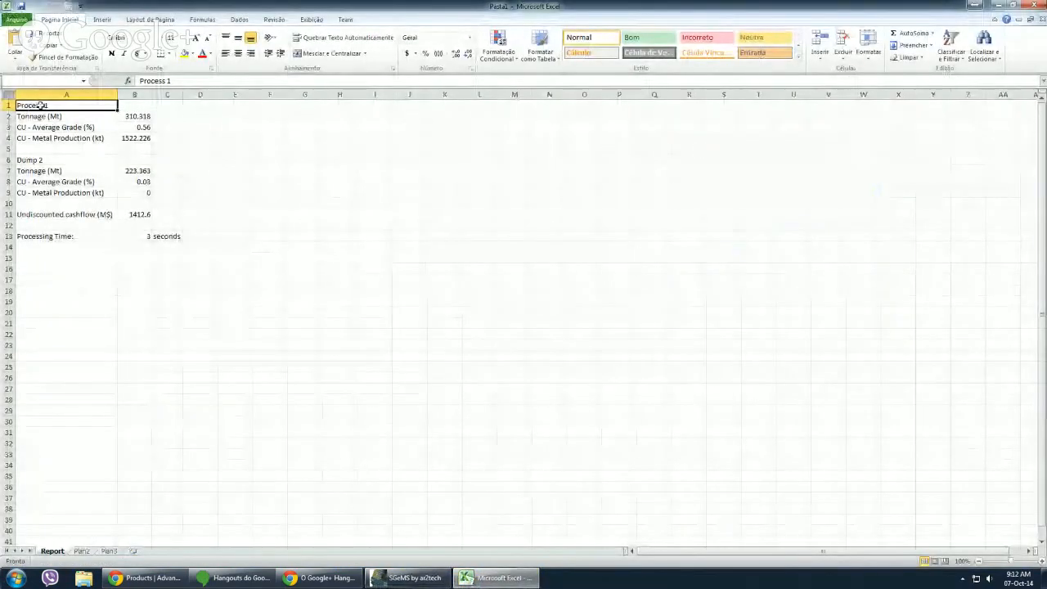
pyautogui.moveTo(25, 105); pyautogui.dragTo(170, 132)
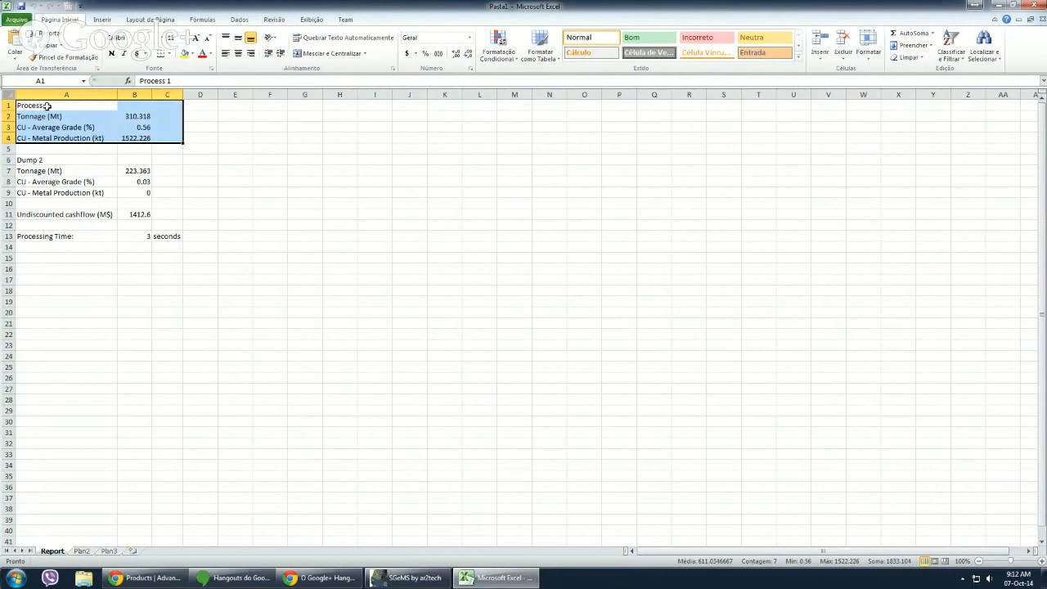
pyautogui.moveTo(59, 161); pyautogui.dragTo(134, 194)
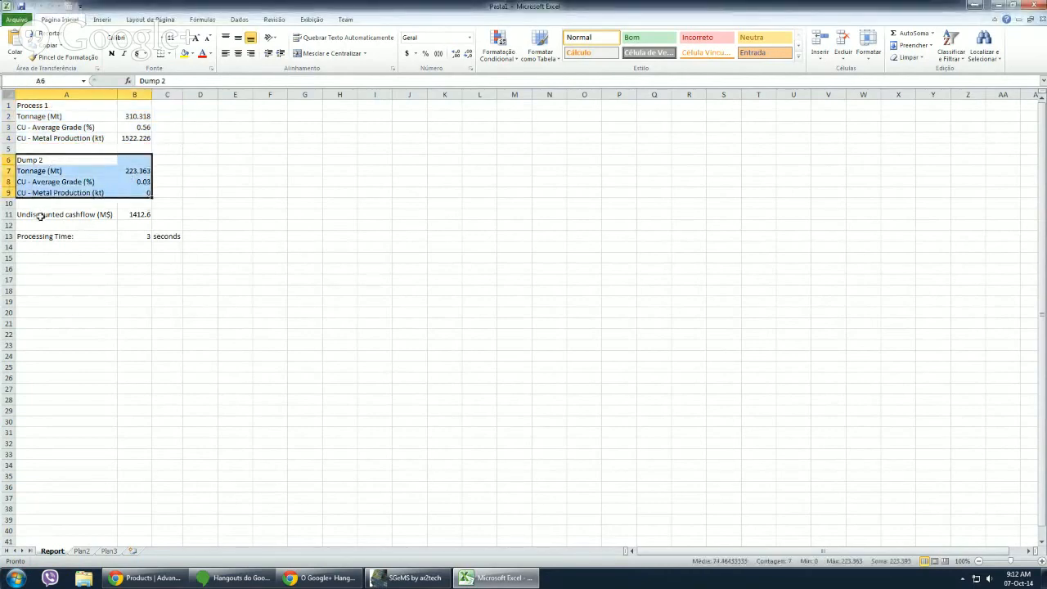
pyautogui.moveTo(40, 215); pyautogui.dragTo(132, 214)
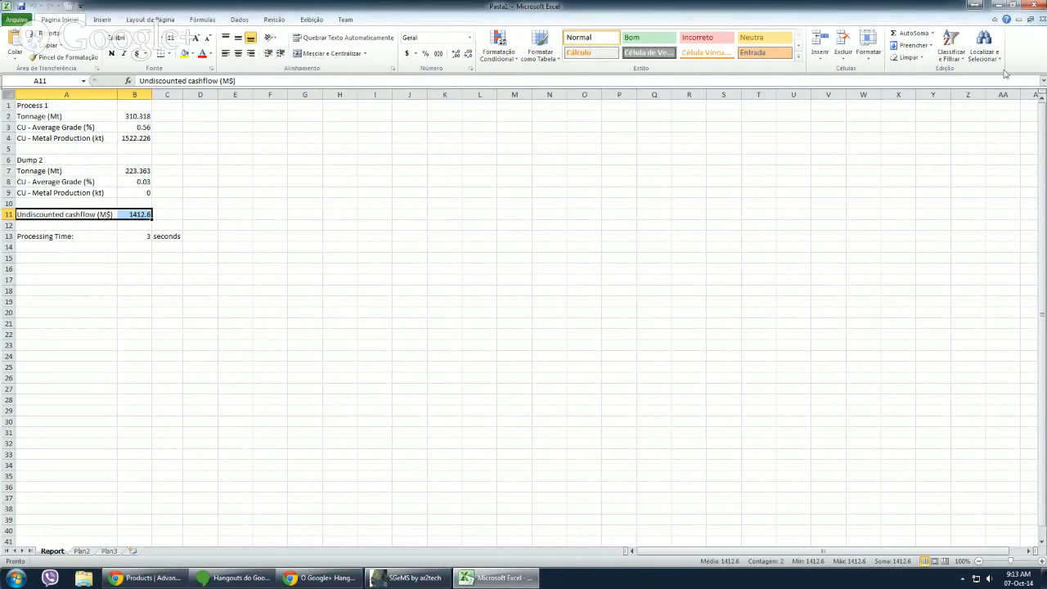
pyautogui.click(998, 6)
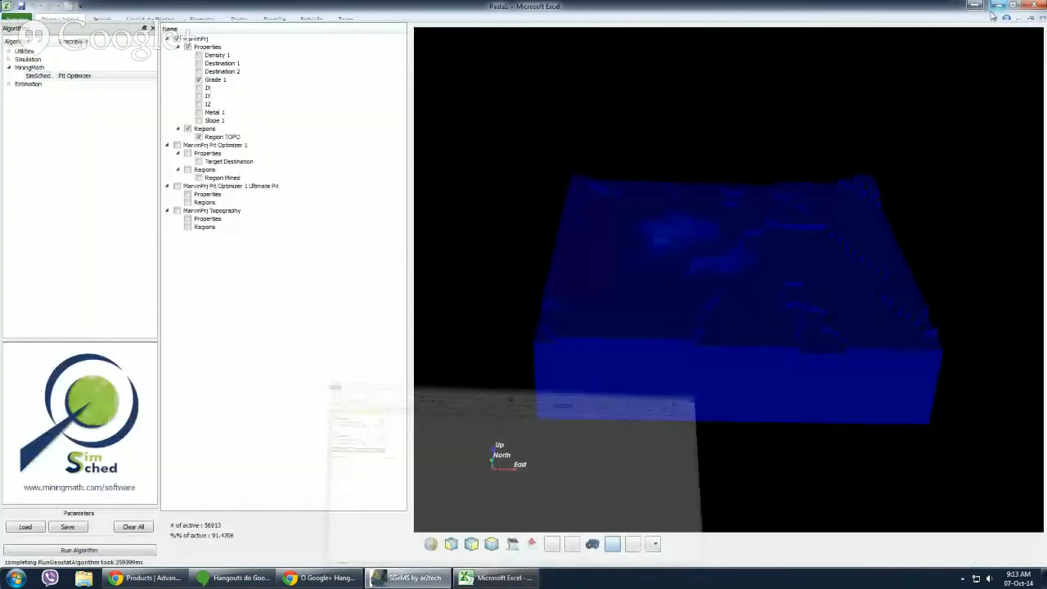
# - Hide the MarvinPrj model and display the Target Destination property of MarvinPrj Pit Optimizer 1 limited to Region Mined
pyautogui.click(176, 38)
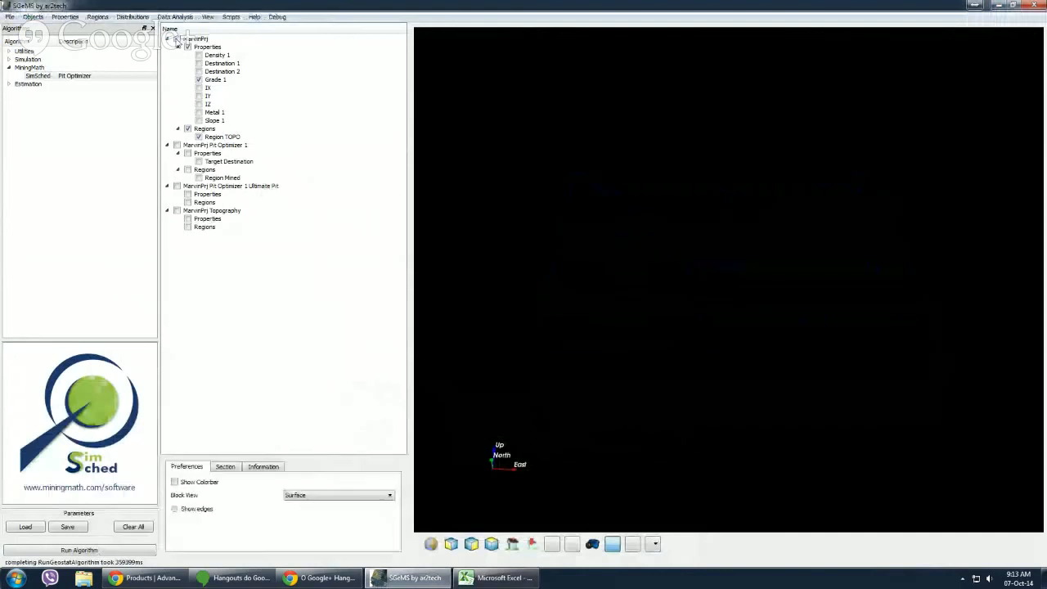
pyautogui.click(167, 39)
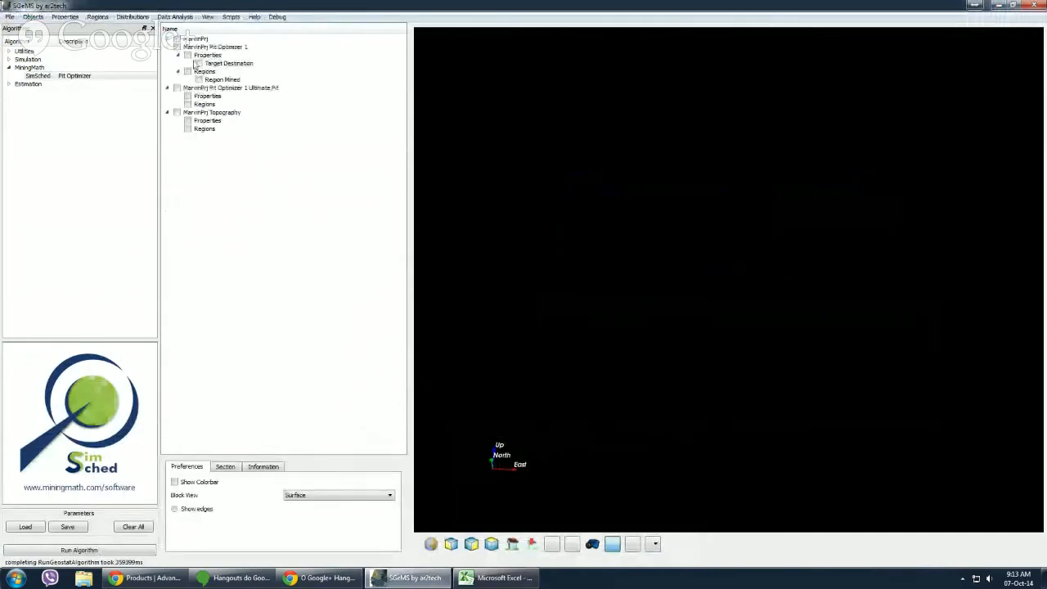
pyautogui.click(197, 64)
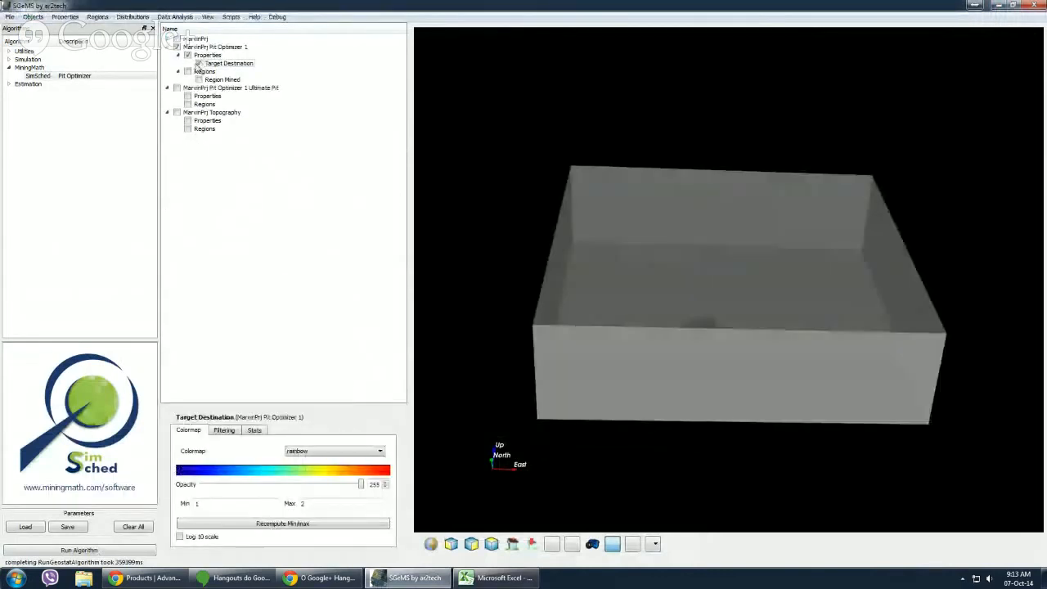
pyautogui.click(199, 80)
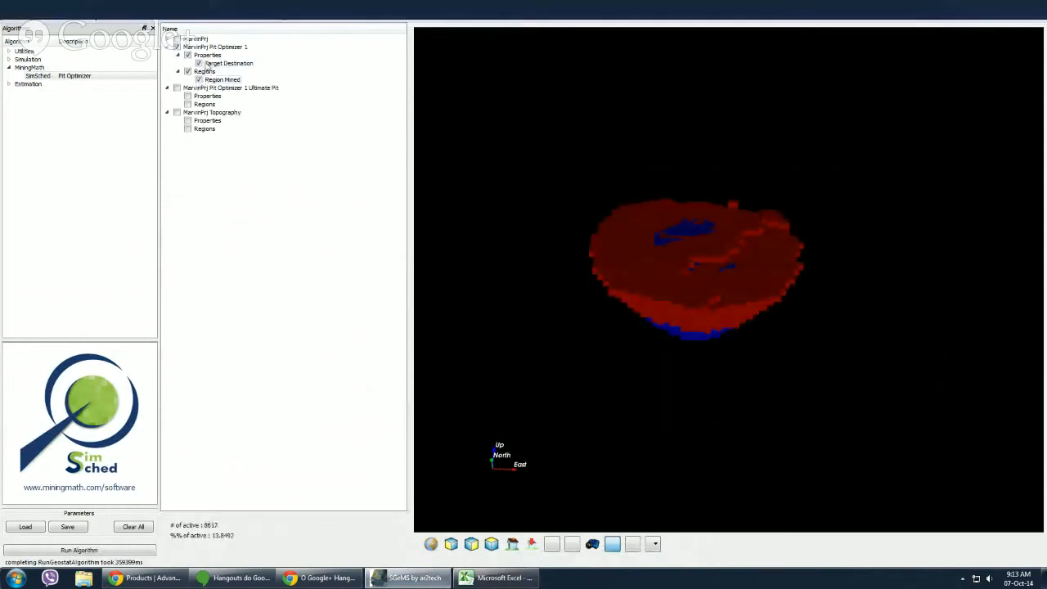
pyautogui.moveTo(558, 243); pyautogui.dragTo(662, 362)
pyautogui.scroll(3, 721, 334)
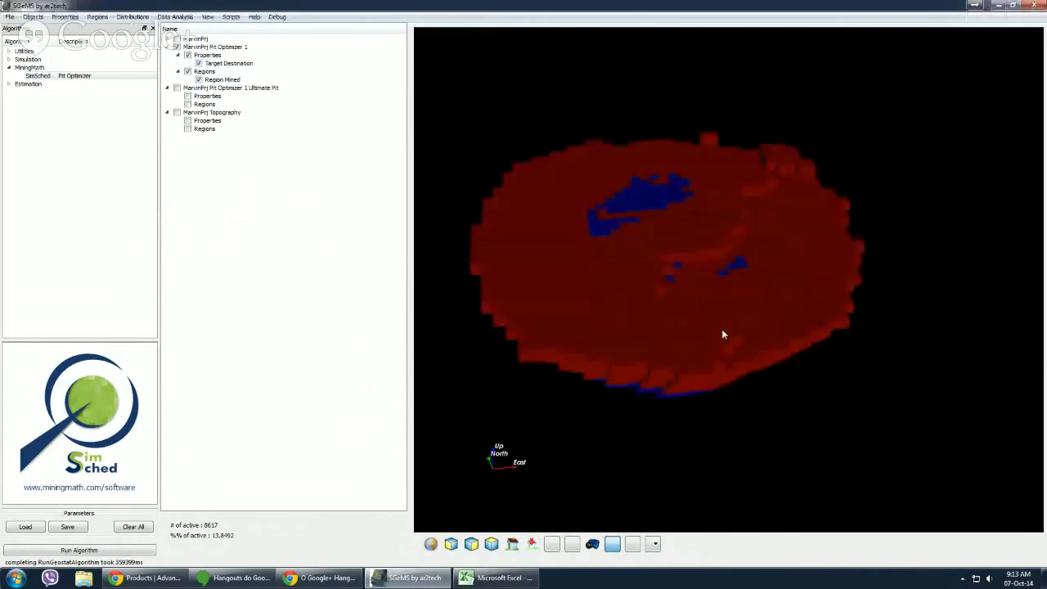
pyautogui.moveTo(723, 333); pyautogui.dragTo(760, 310)
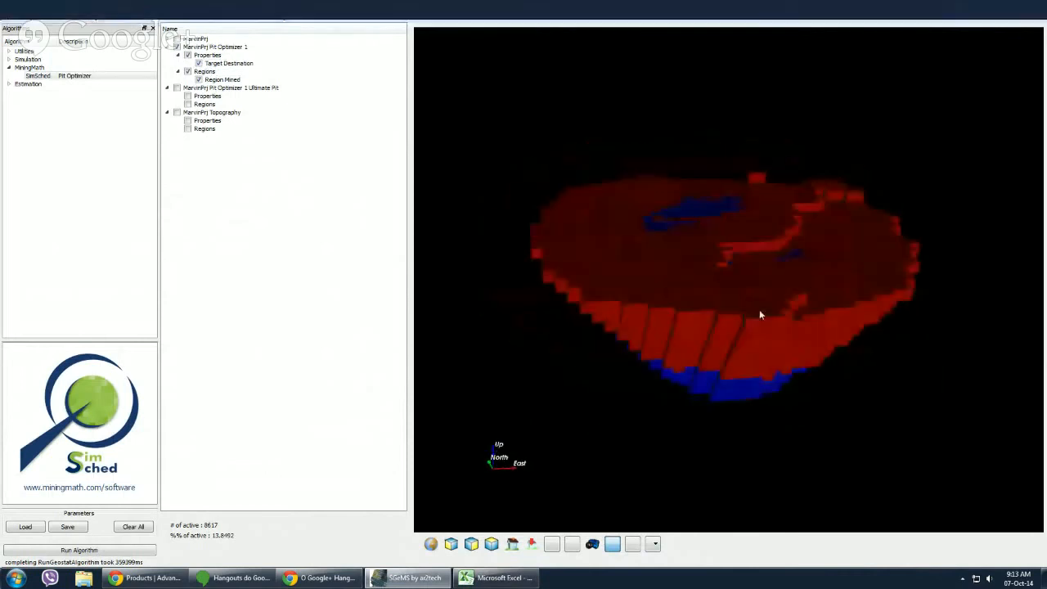
# - Select the Target Destination property of MarvinPrj Pit Optimizer 1 and inspect the mined blocks from below and above
pyautogui.click(228, 63)
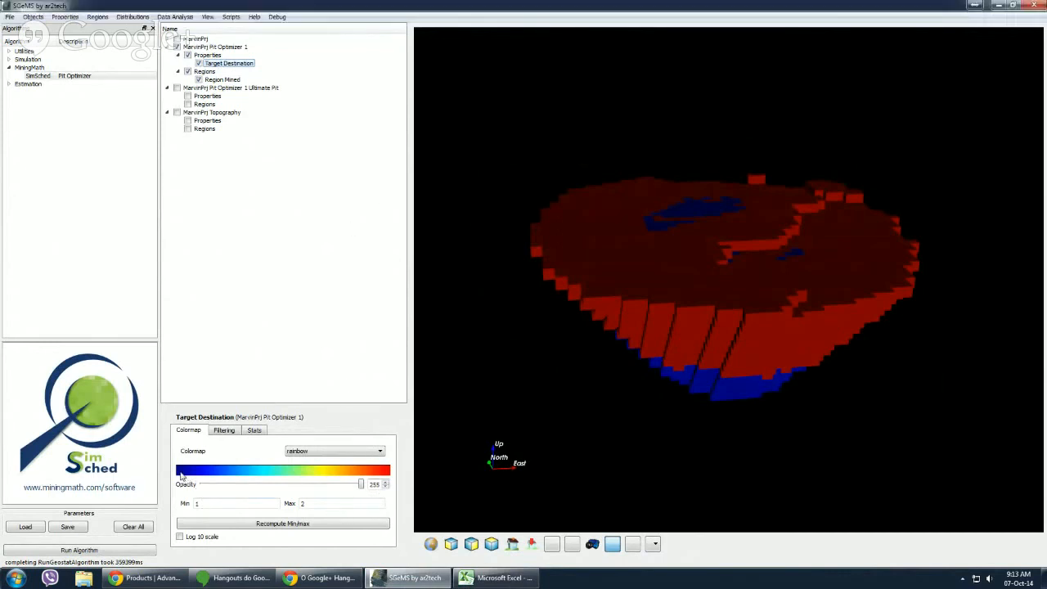
pyautogui.moveTo(552, 454); pyautogui.dragTo(779, 315)
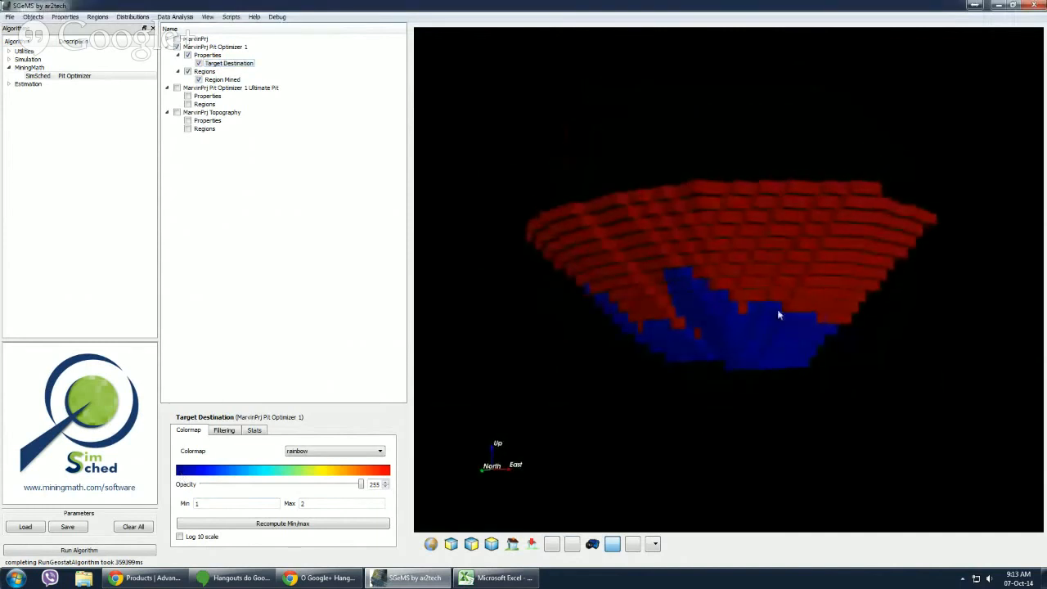
pyautogui.moveTo(810, 347); pyautogui.dragTo(786, 450)
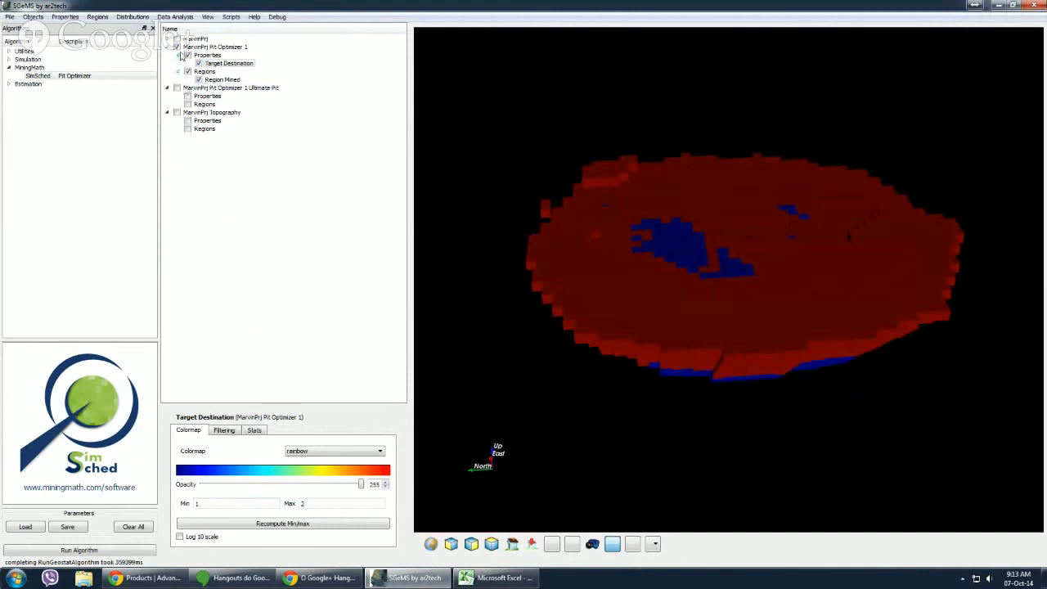
pyautogui.moveTo(765, 324)
pyautogui.mouseDown()
pyautogui.moveTo(759, 245)
pyautogui.moveTo(775, 336)
pyautogui.mouseUp()
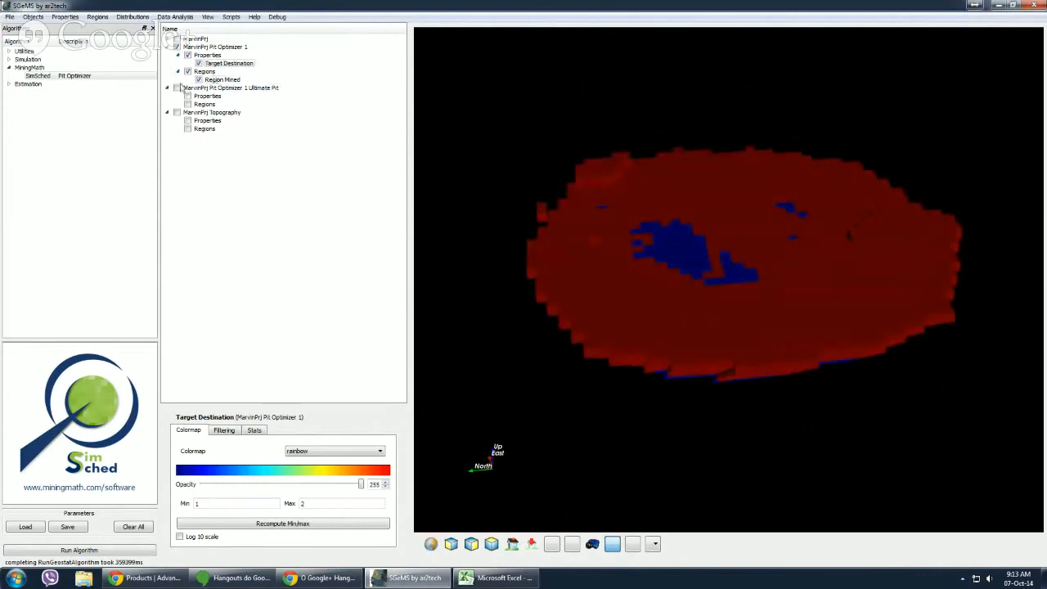
# - Show the MarvinPrj Pit Optimizer 1 Ultimate Pit surface without the MarvinPrj Pit Optimizer 1 blocks and inspect its shape
pyautogui.click(177, 87)
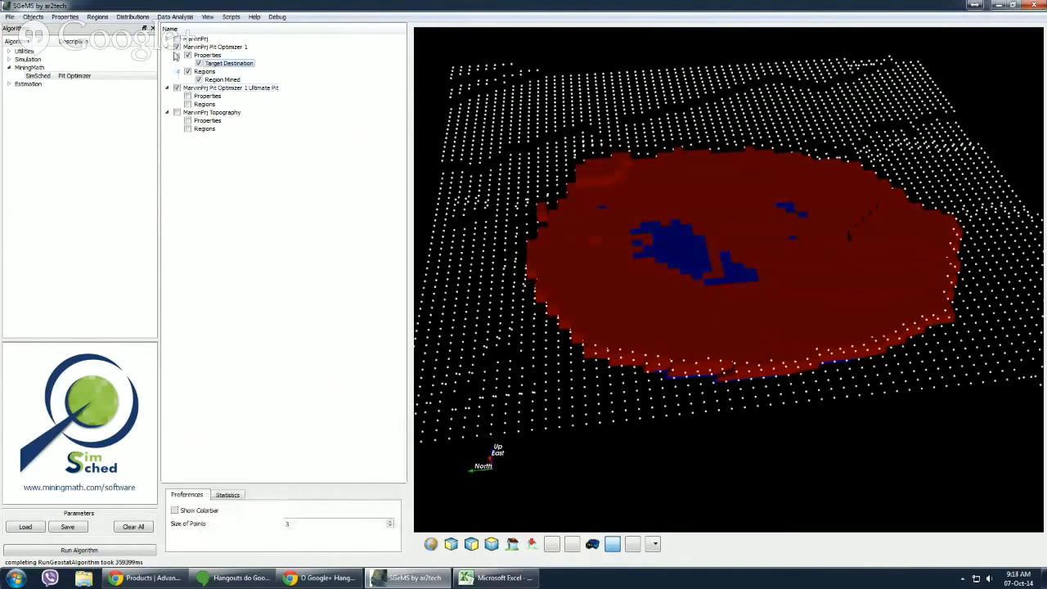
pyautogui.click(177, 46)
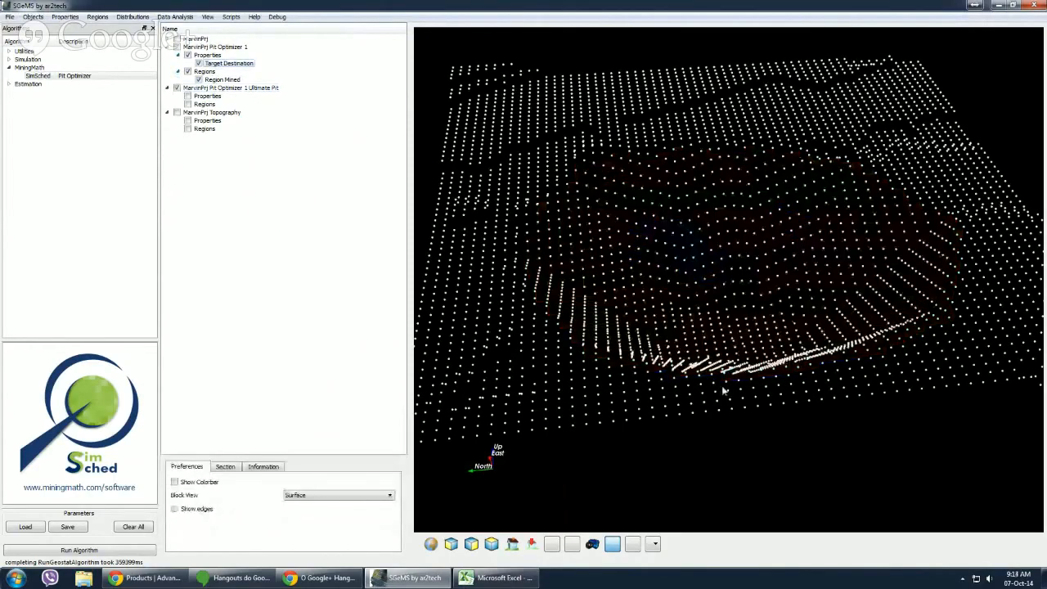
pyautogui.moveTo(724, 385); pyautogui.dragTo(696, 377)
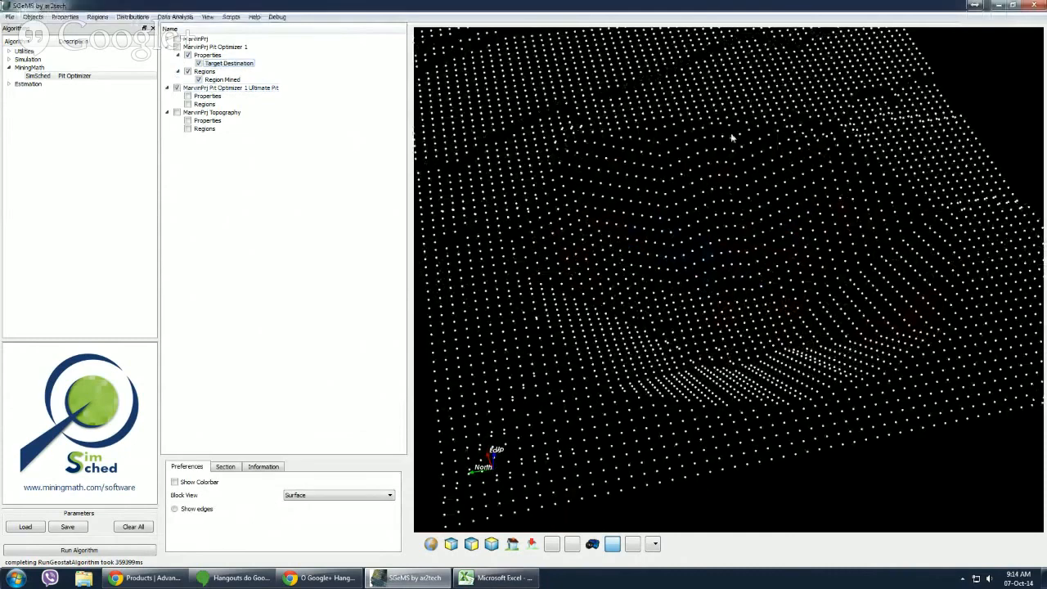
pyautogui.moveTo(717, 150); pyautogui.dragTo(789, 369)
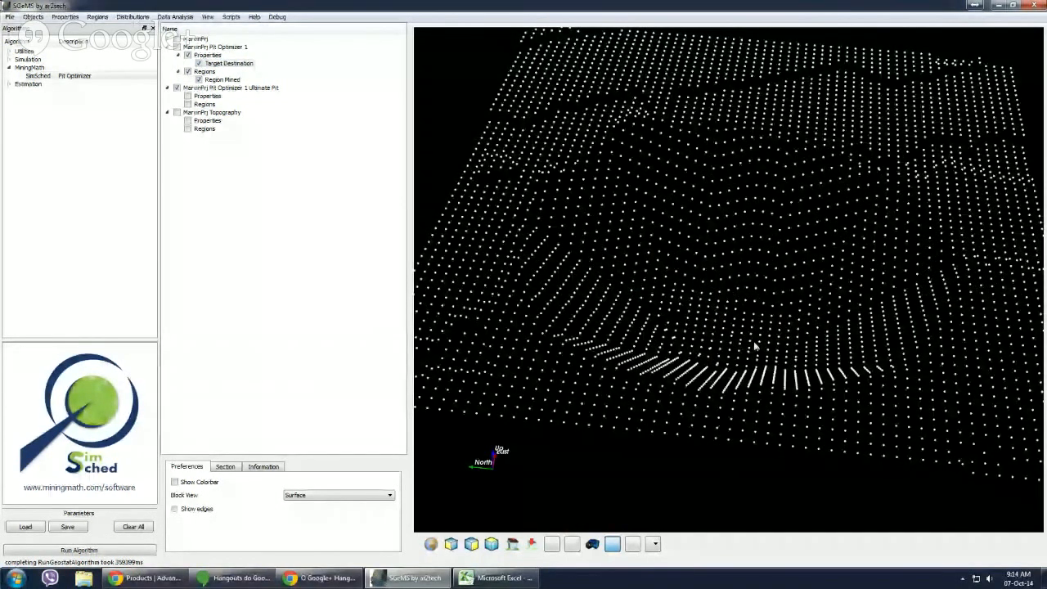
pyautogui.moveTo(754, 347); pyautogui.dragTo(771, 368)
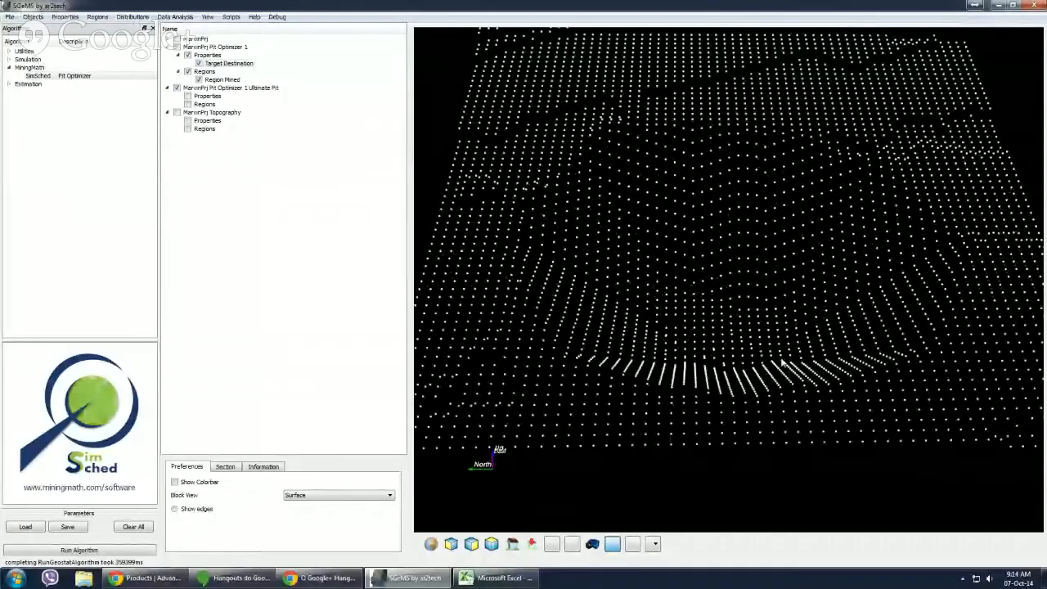
pyautogui.click(175, 47)
pyautogui.click(176, 47)
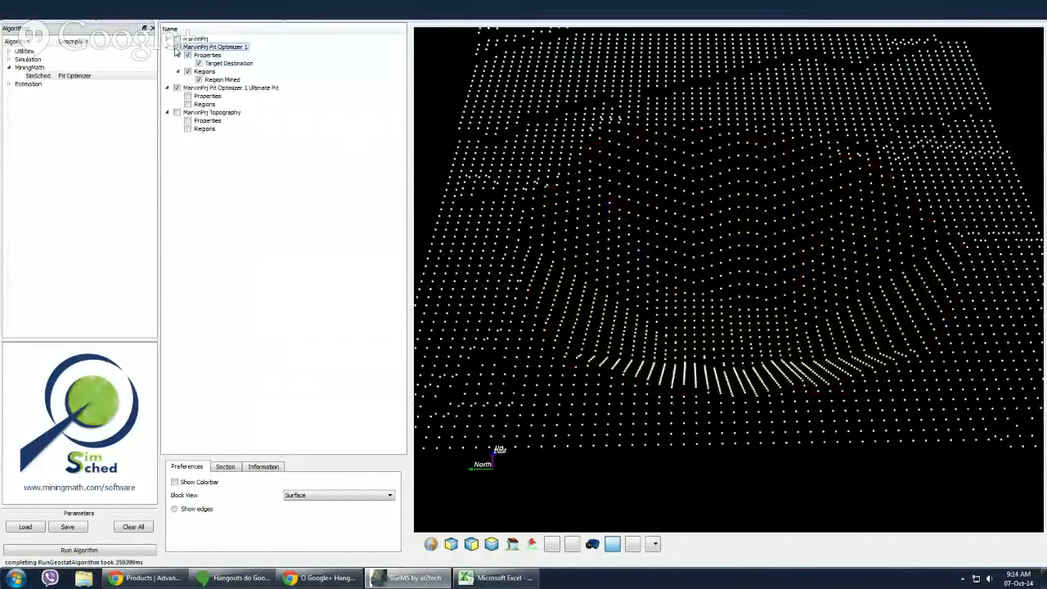
pyautogui.moveTo(738, 389); pyautogui.dragTo(733, 217)
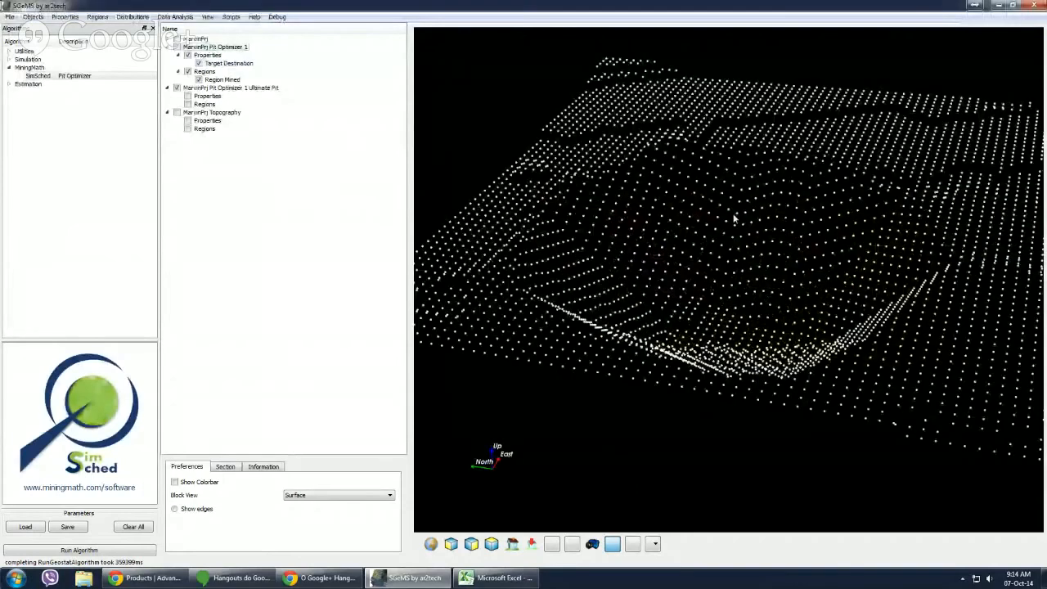
# - Compare the MarvinPrj Topography with the ultimate pit surface, hide the topography again and collapse the Pit Optimizer 1 and Topography entries
pyautogui.click(177, 113)
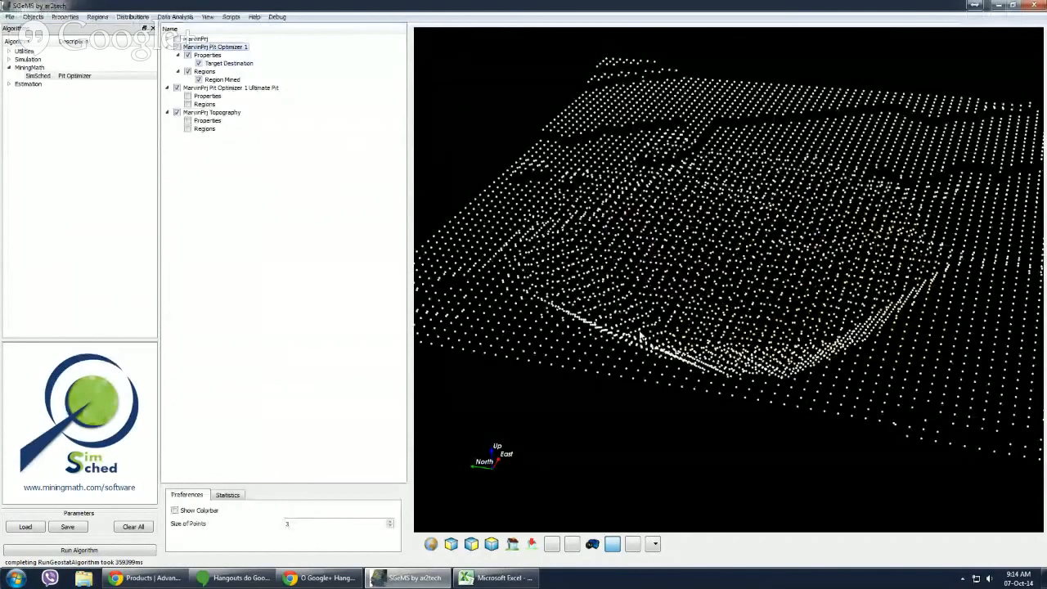
pyautogui.moveTo(638, 331); pyautogui.dragTo(644, 321)
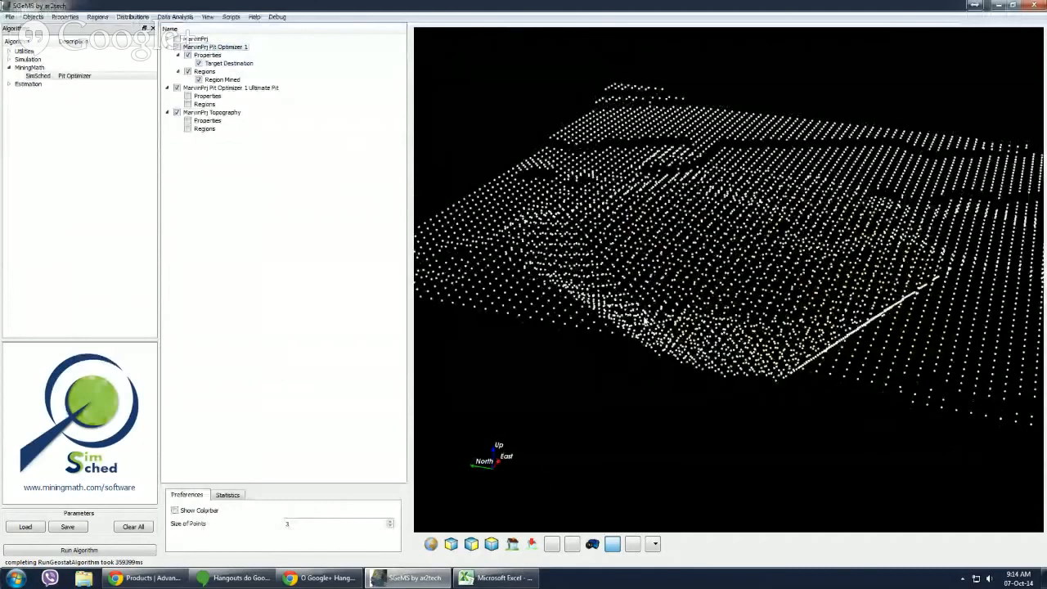
pyautogui.click(176, 112)
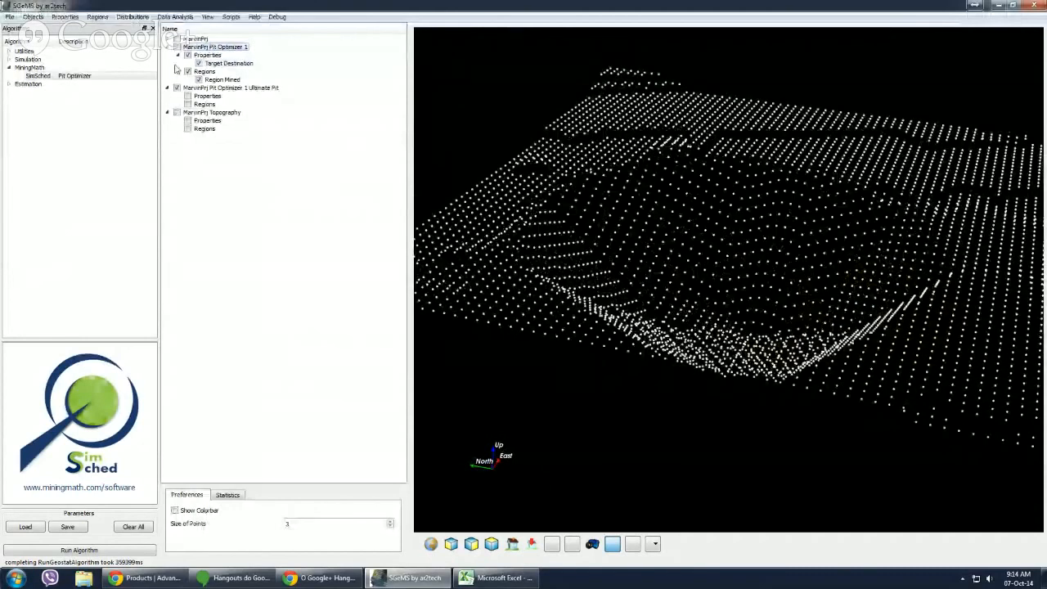
pyautogui.click(167, 47)
pyautogui.click(167, 79)
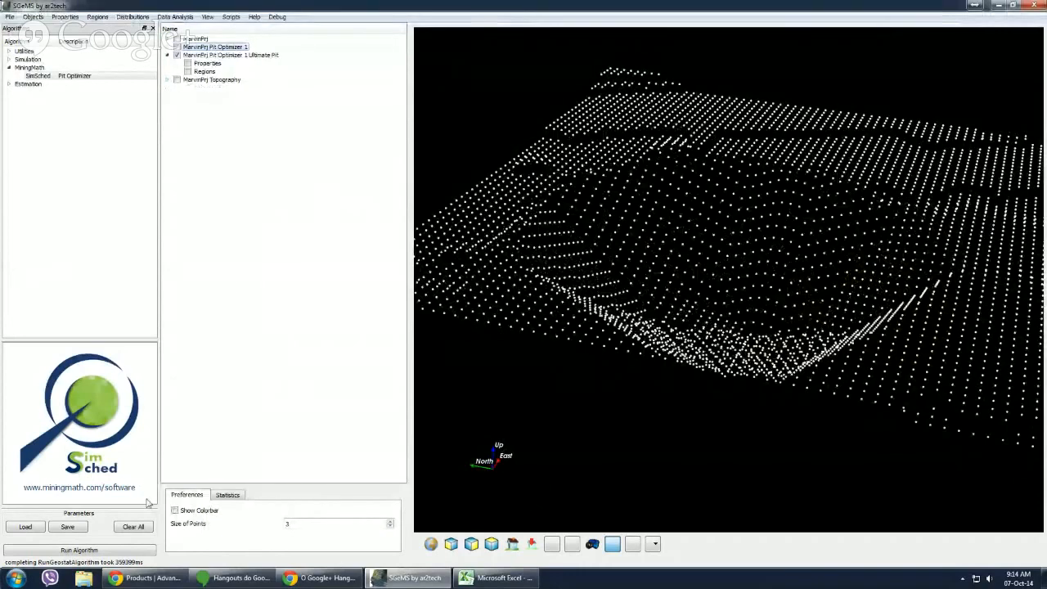
# - Reopen MarvinPrj.ssprj in SimSched Pit Optimizer, set the minimum width to 200 and run the optimization from the parameter overview
pyautogui.click(58, 553)
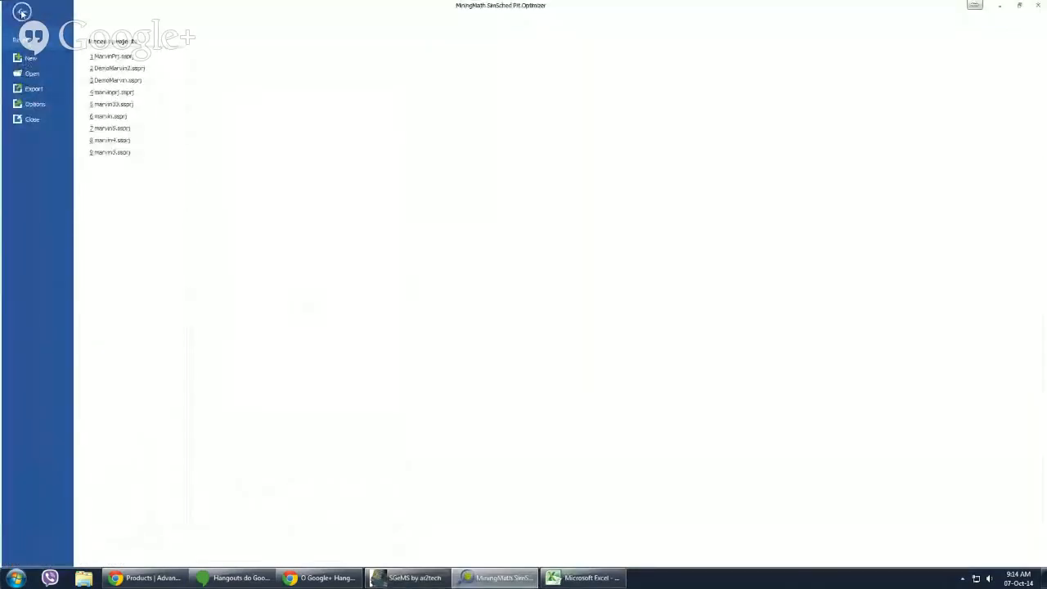
pyautogui.click(119, 57)
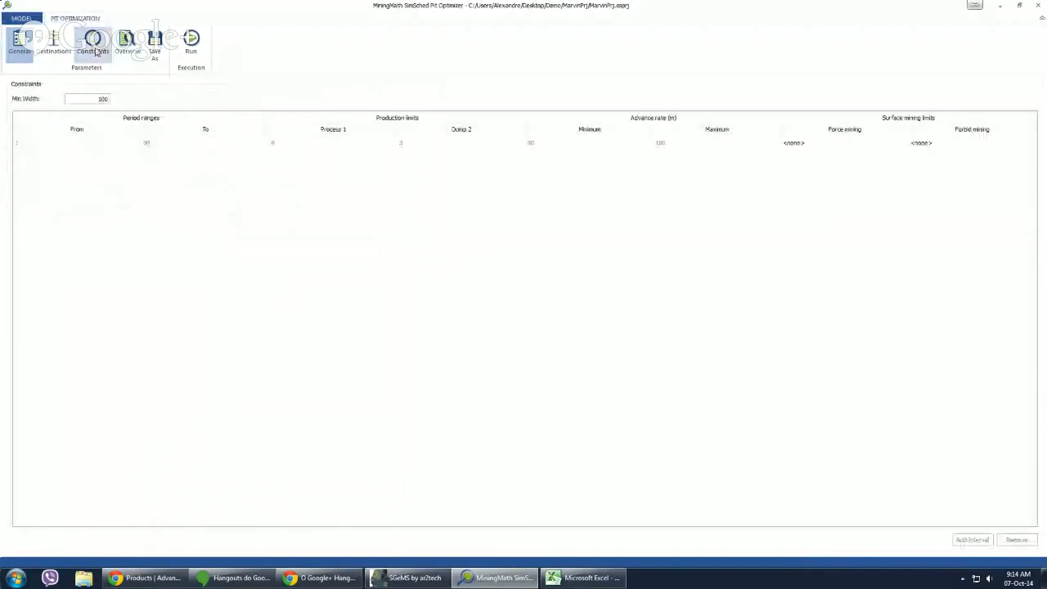
pyautogui.click(102, 99)
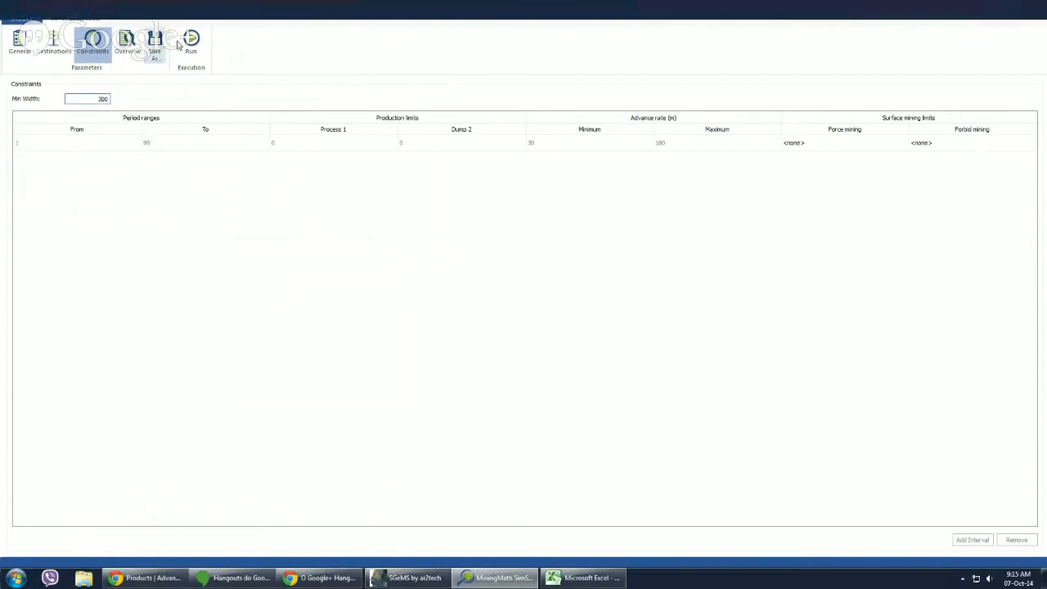
pyautogui.click(127, 41)
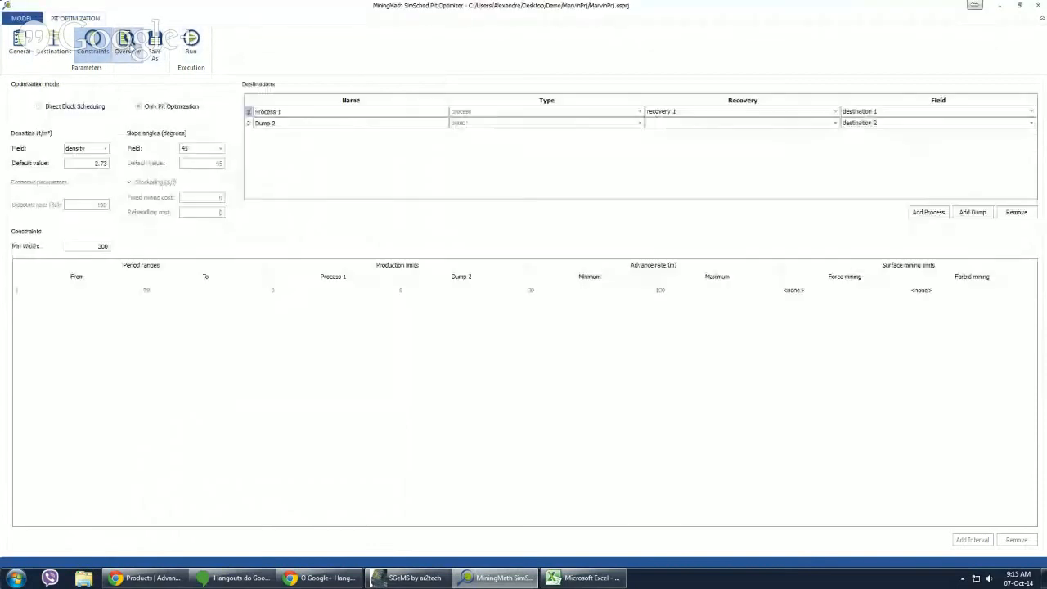
pyautogui.click(190, 41)
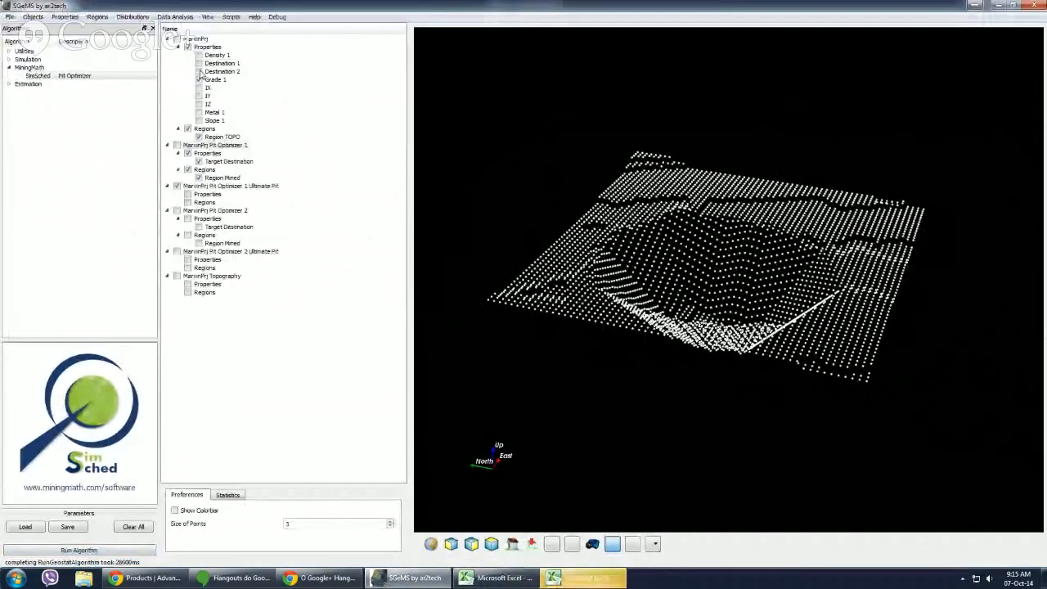
# - Switch to the new Excel report and examine the second run's Process 1, Dump 2 and undiscounted cashflow results
pyautogui.click(199, 80)
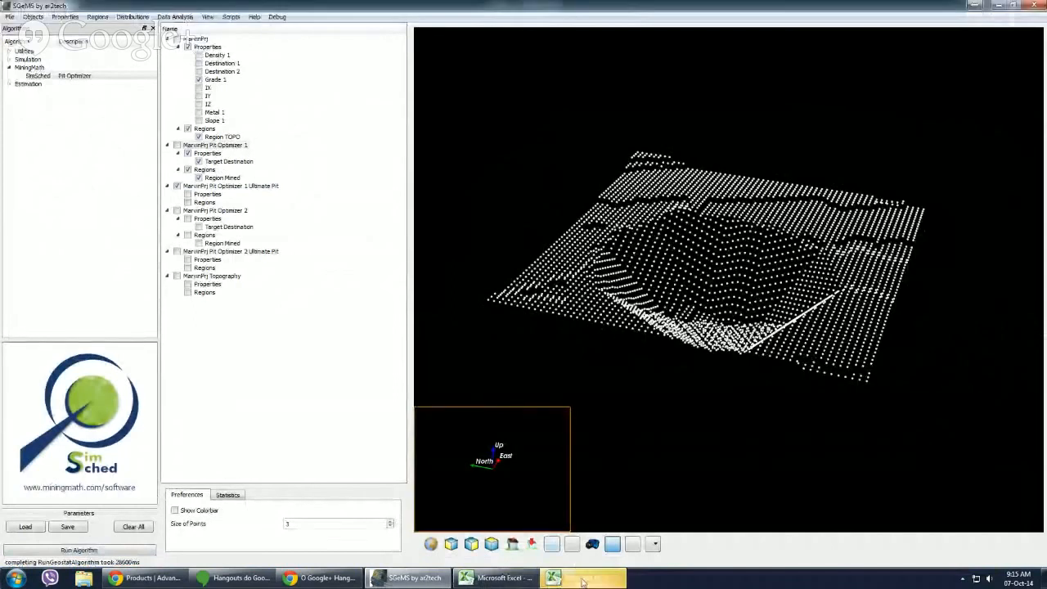
pyautogui.moveTo(582, 581)
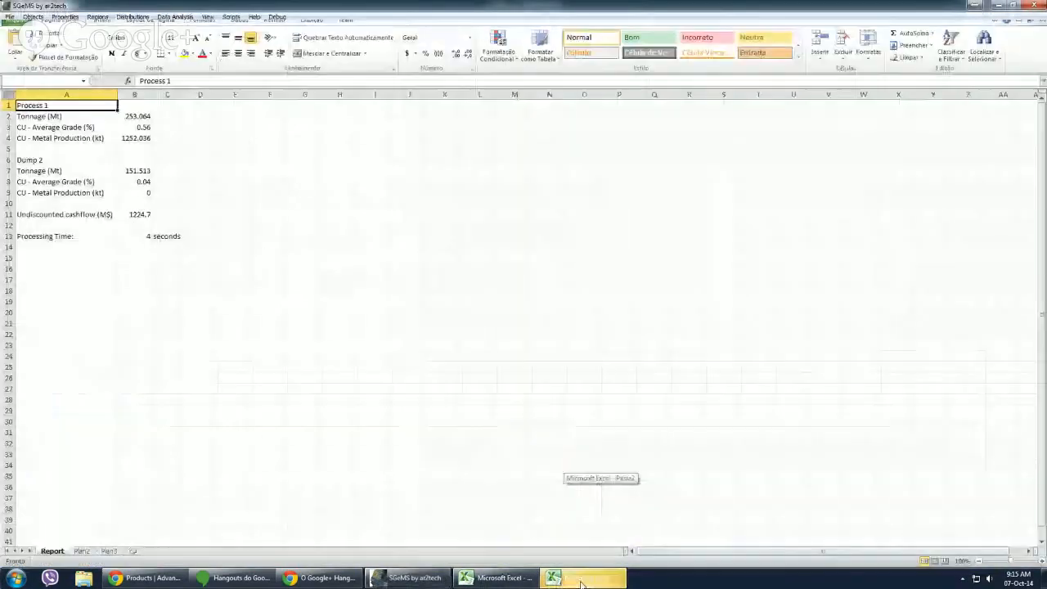
pyautogui.click(581, 583)
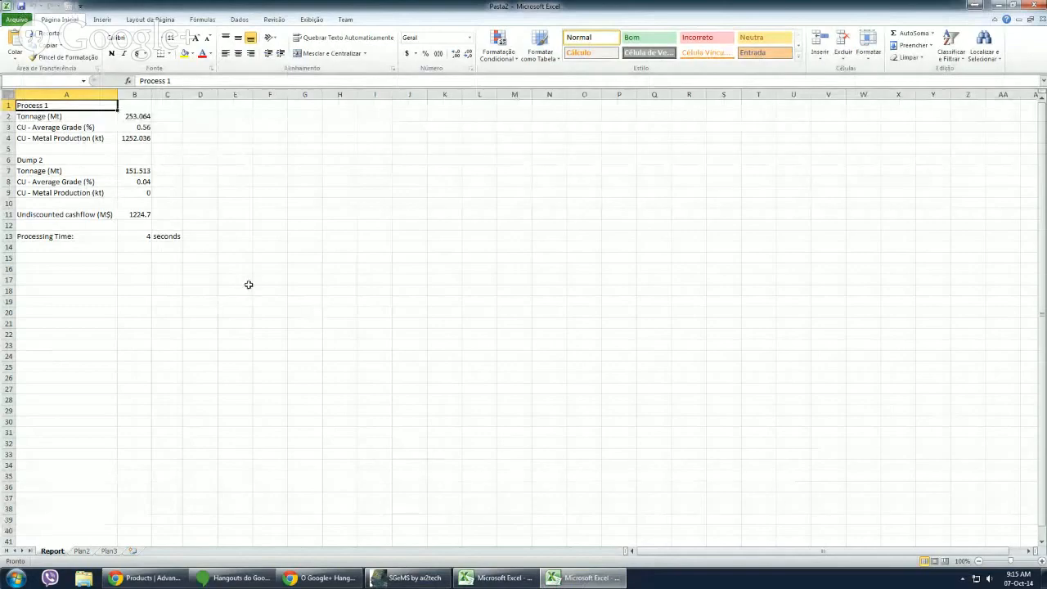
# - Return to SGeMS, collapse the earlier objects and display MarvinPrj Pit Optimizer 2 with Target Destination limited to Region Mined
pyautogui.click(409, 583)
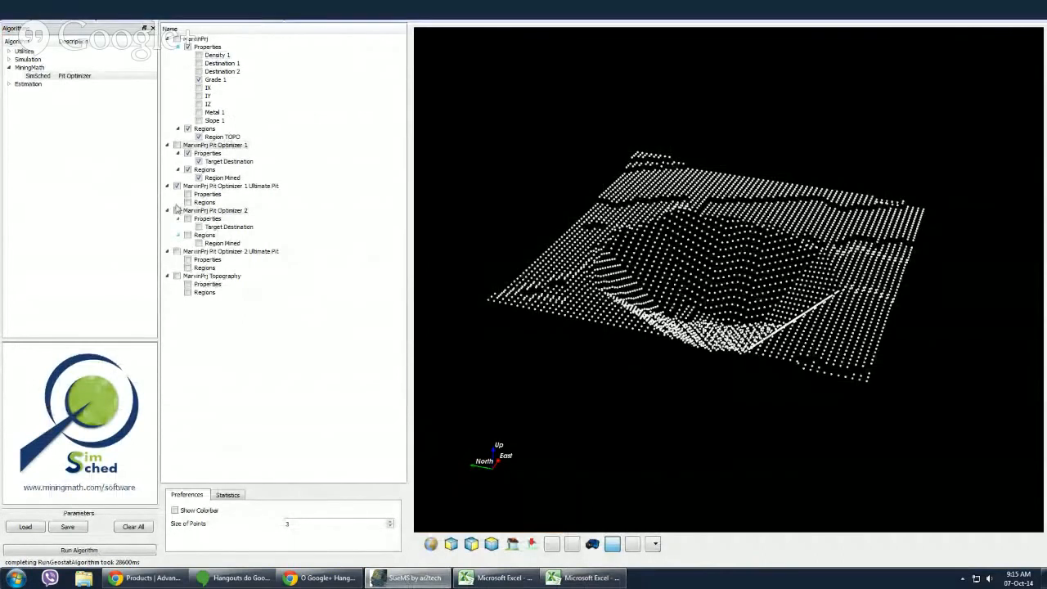
pyautogui.click(167, 38)
pyautogui.click(167, 46)
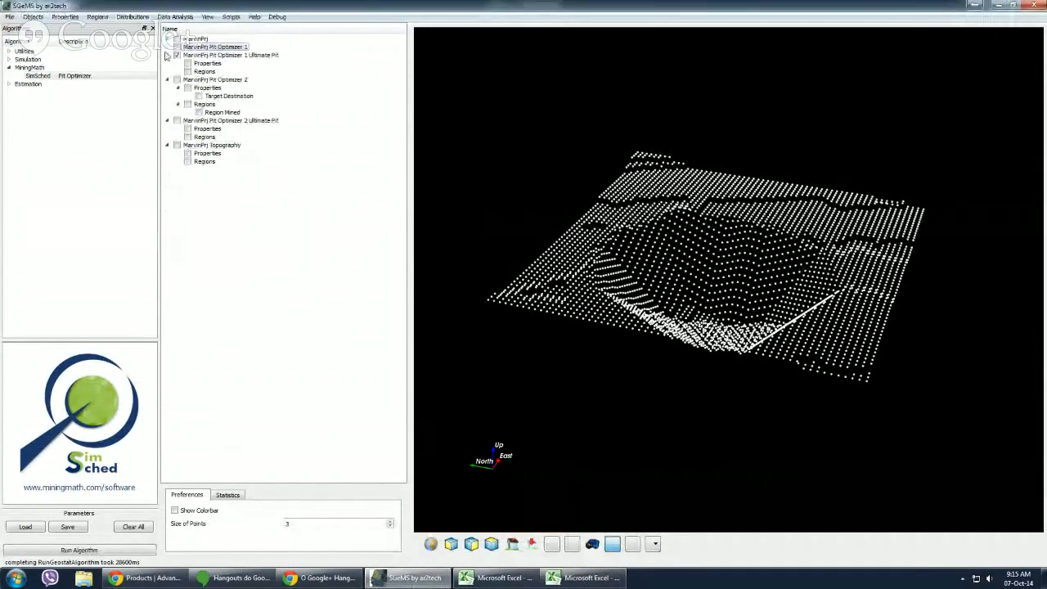
pyautogui.click(167, 55)
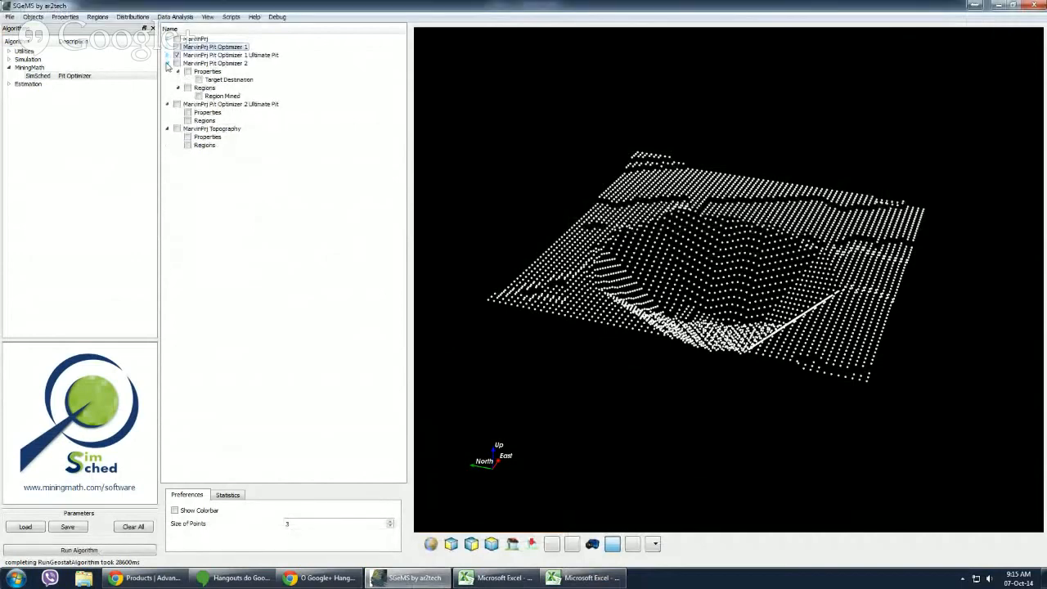
pyautogui.moveTo(733, 377)
pyautogui.mouseDown()
pyautogui.moveTo(719, 227)
pyautogui.moveTo(694, 404)
pyautogui.moveTo(719, 159)
pyautogui.moveTo(722, 379)
pyautogui.mouseUp()
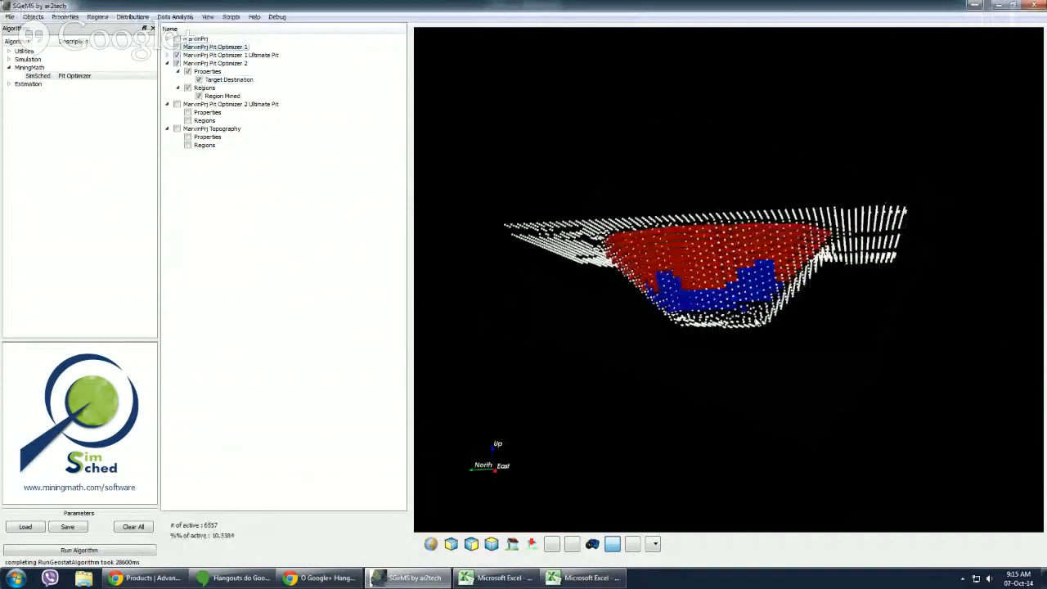
# - Examine from several angles how the Pit Optimizer 2 mined blocks fit inside the Pit Optimizer 1 ultimate pit surface
pyautogui.moveTo(695, 407); pyautogui.dragTo(696, 255)
pyautogui.scroll(3, 708, 309)
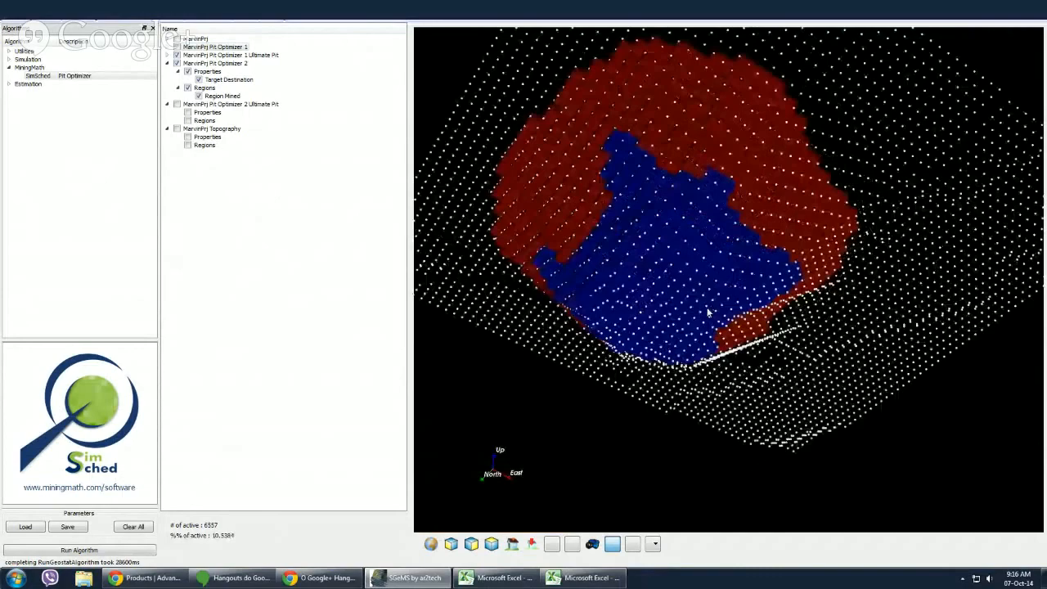
pyautogui.moveTo(708, 312); pyautogui.dragTo(734, 367)
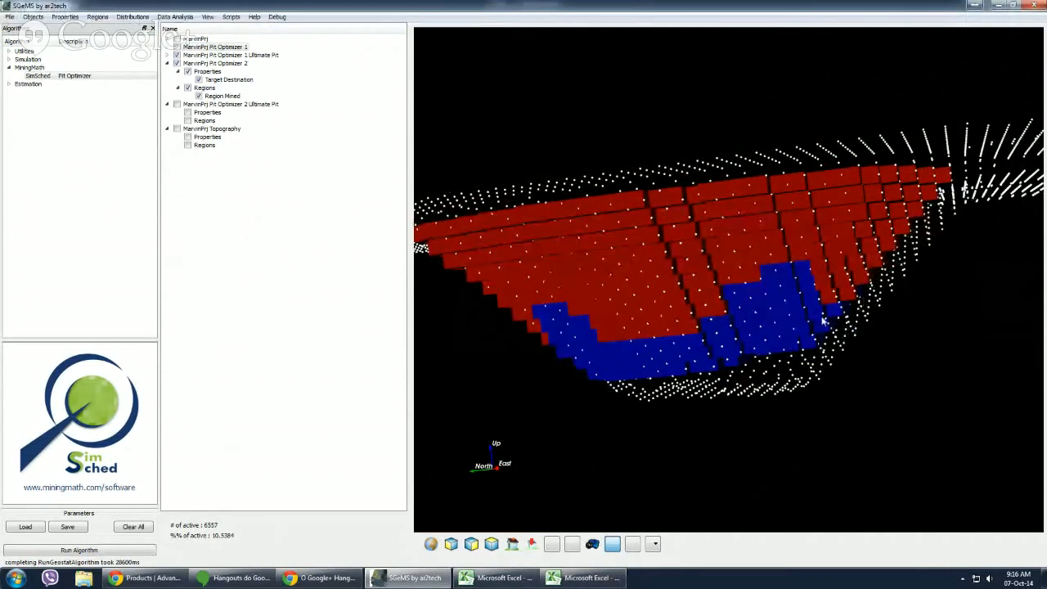
pyautogui.moveTo(747, 370); pyautogui.dragTo(619, 350)
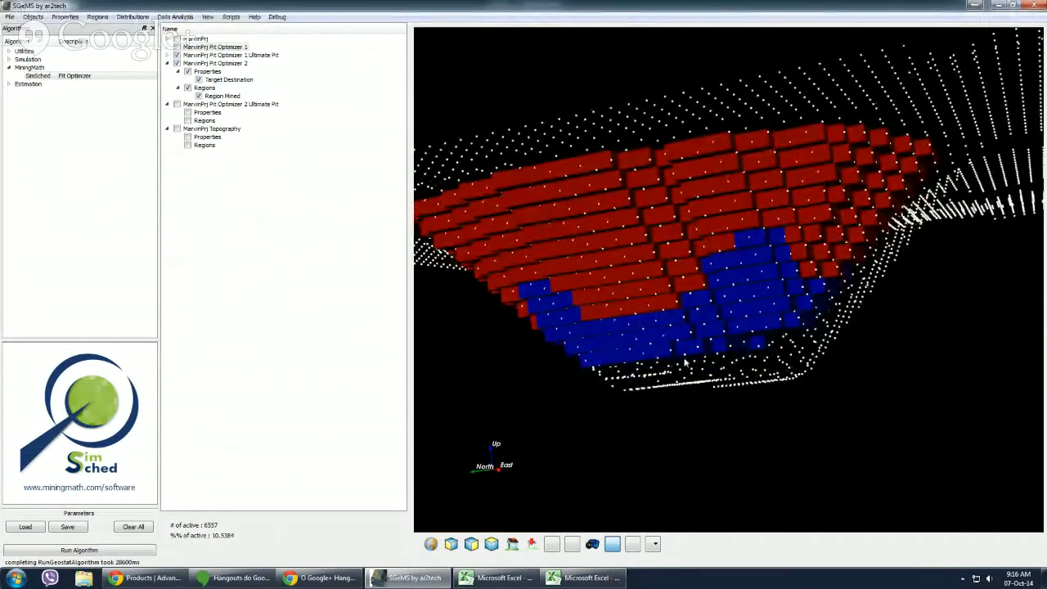
pyautogui.moveTo(687, 335); pyautogui.dragTo(617, 354)
pyautogui.moveTo(707, 339); pyautogui.dragTo(724, 390)
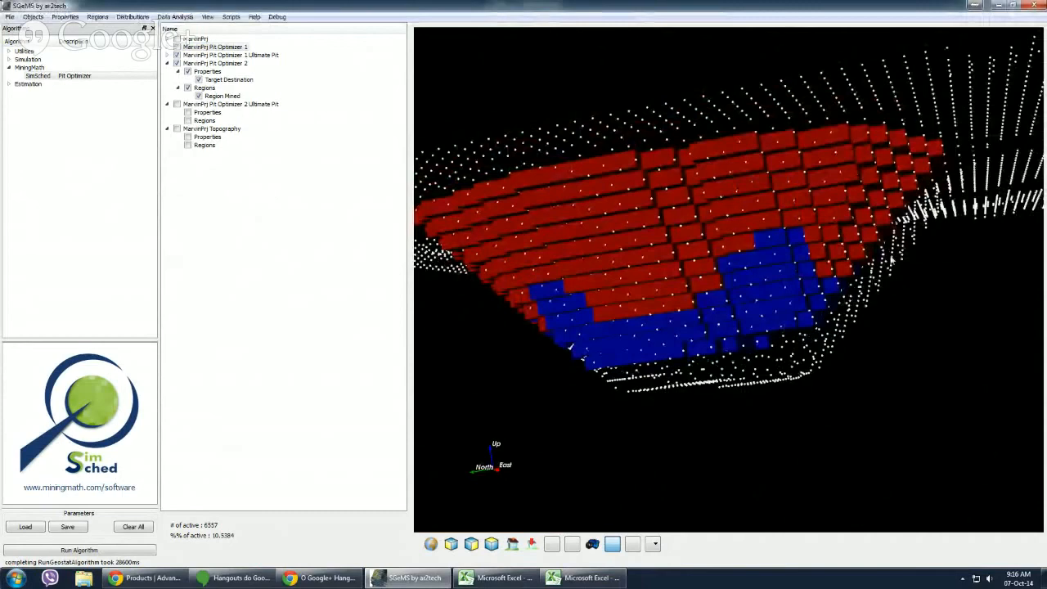
pyautogui.moveTo(895, 257); pyautogui.dragTo(843, 314)
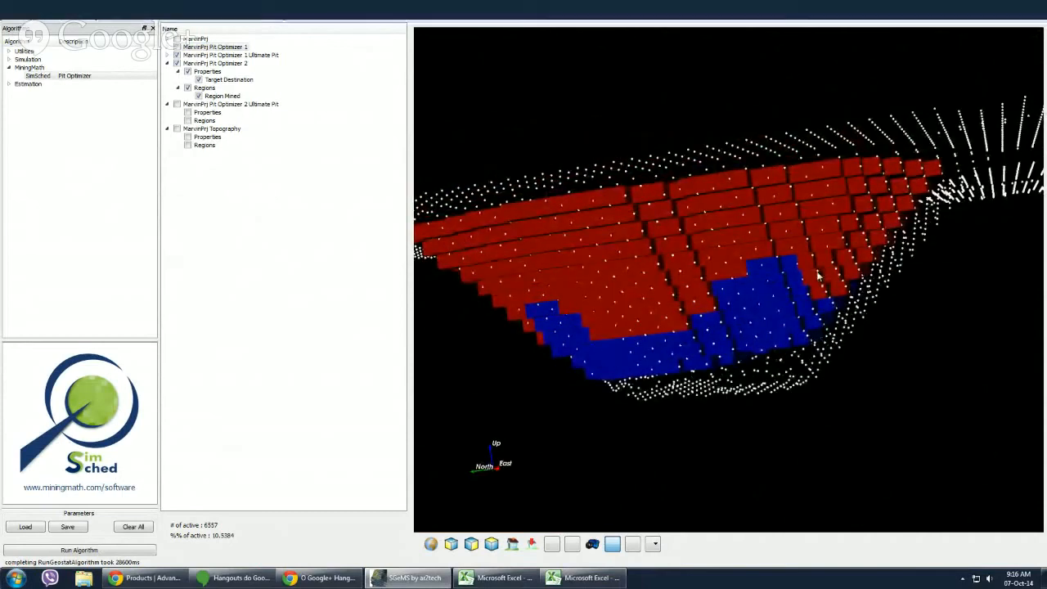
pyautogui.moveTo(820, 275); pyautogui.dragTo(851, 351)
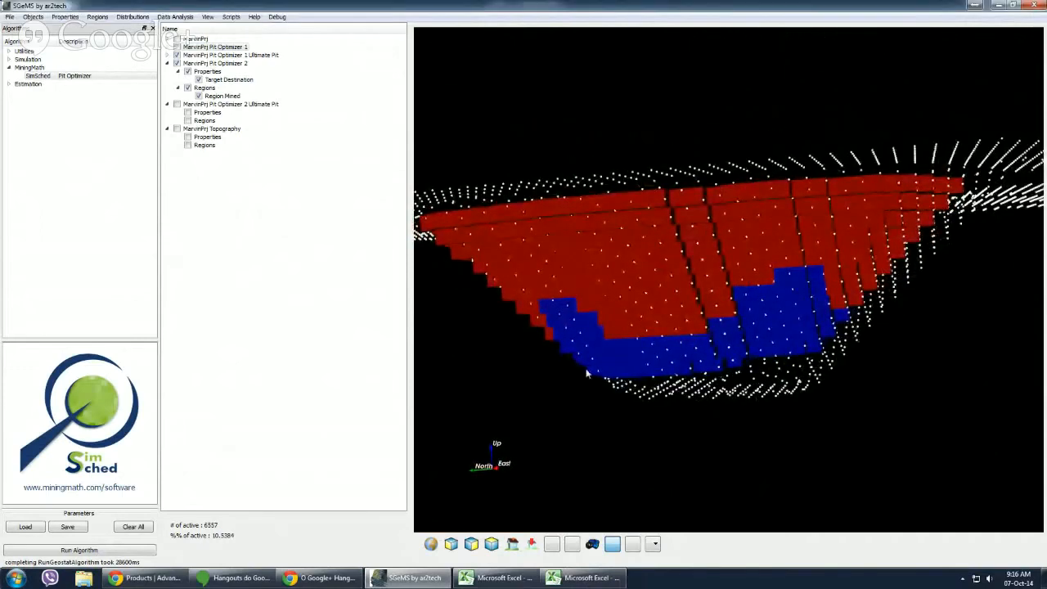
pyautogui.moveTo(747, 352); pyautogui.dragTo(706, 311)
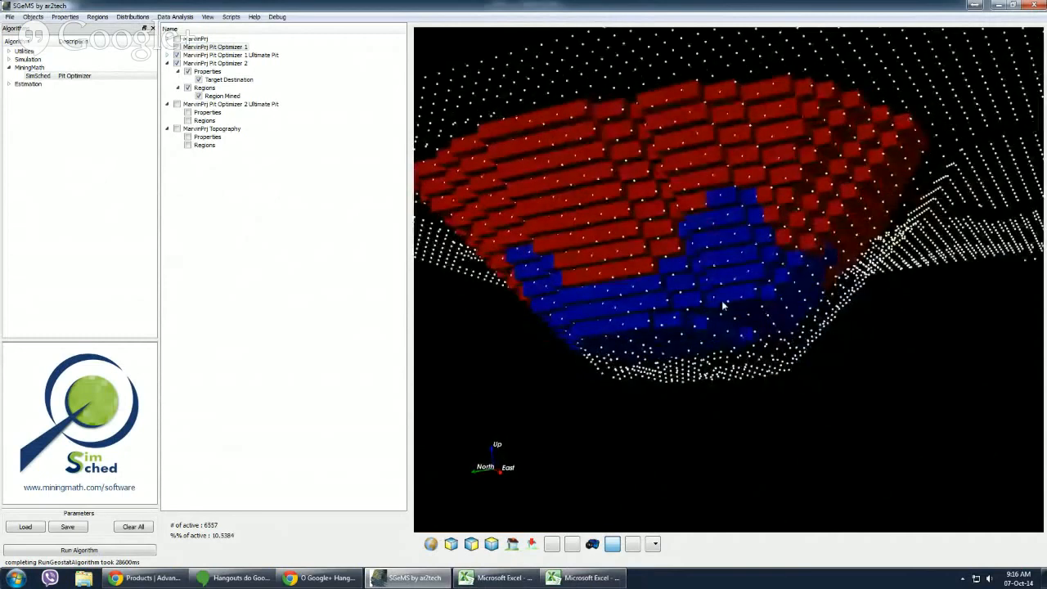
pyautogui.moveTo(723, 306); pyautogui.dragTo(682, 332)
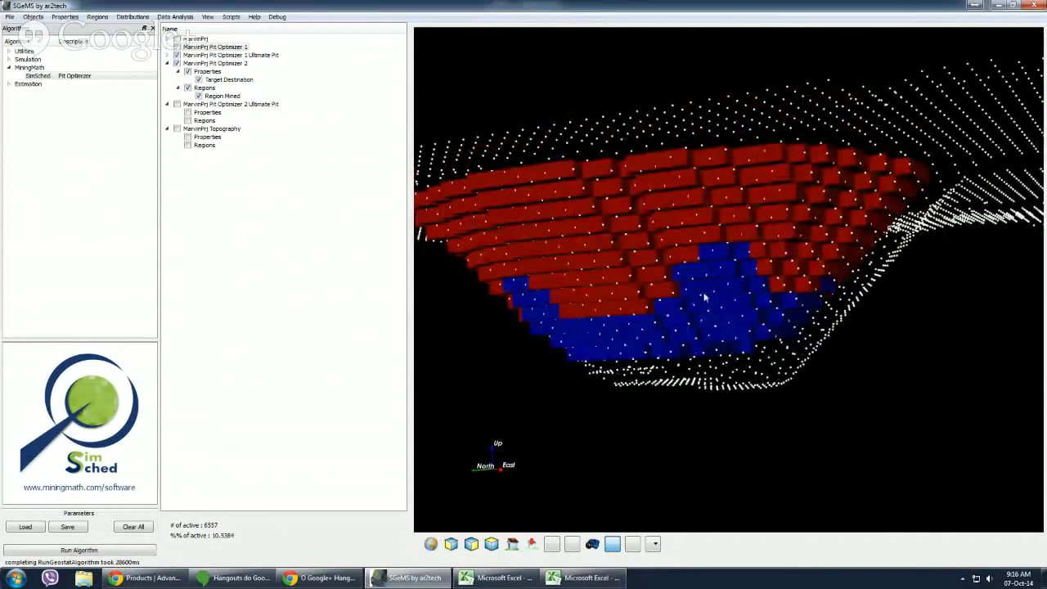
# - Examine the Pit Optimizer 2 mined blocks from the underside and from above against the Pit Optimizer 1 ultimate pit surface
pyautogui.moveTo(703, 297); pyautogui.dragTo(598, 320)
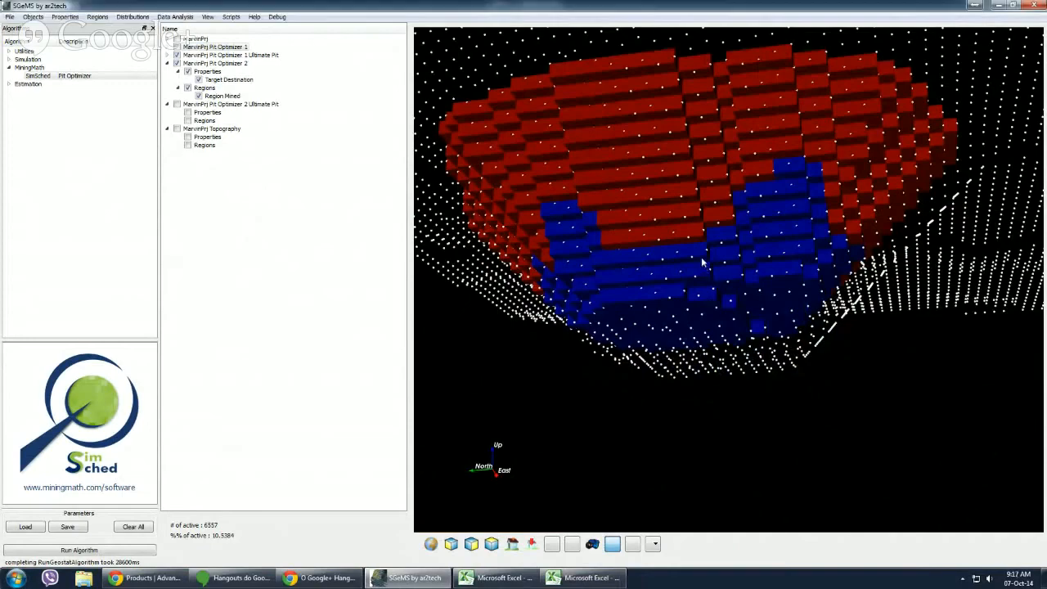
pyautogui.moveTo(703, 263); pyautogui.dragTo(684, 288)
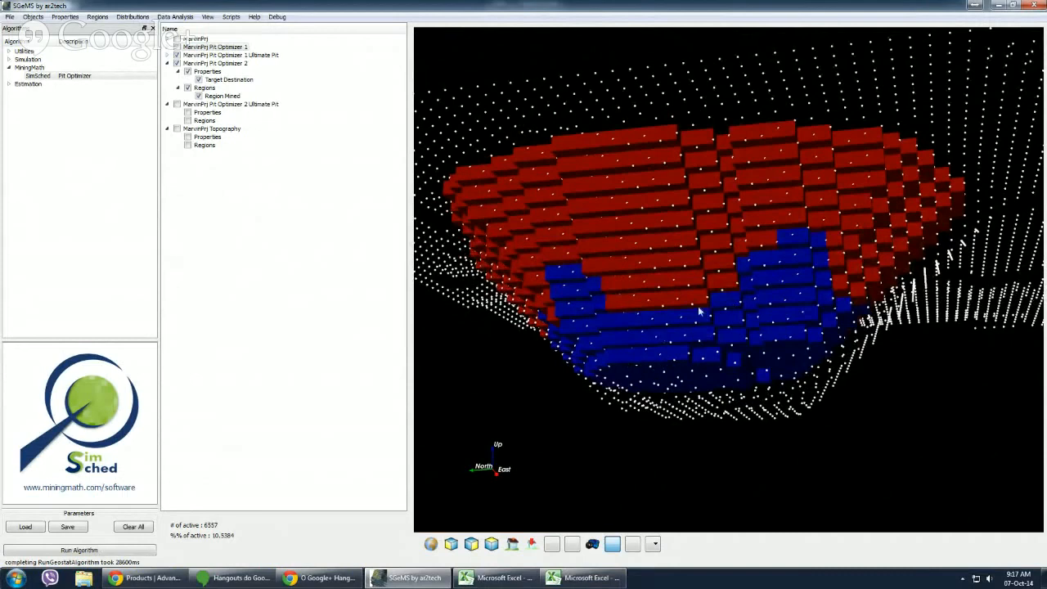
pyautogui.moveTo(695, 316)
pyautogui.mouseDown(button='middle')
pyautogui.moveTo(706, 300)
pyautogui.moveTo(703, 310)
pyautogui.mouseUp(button='middle')
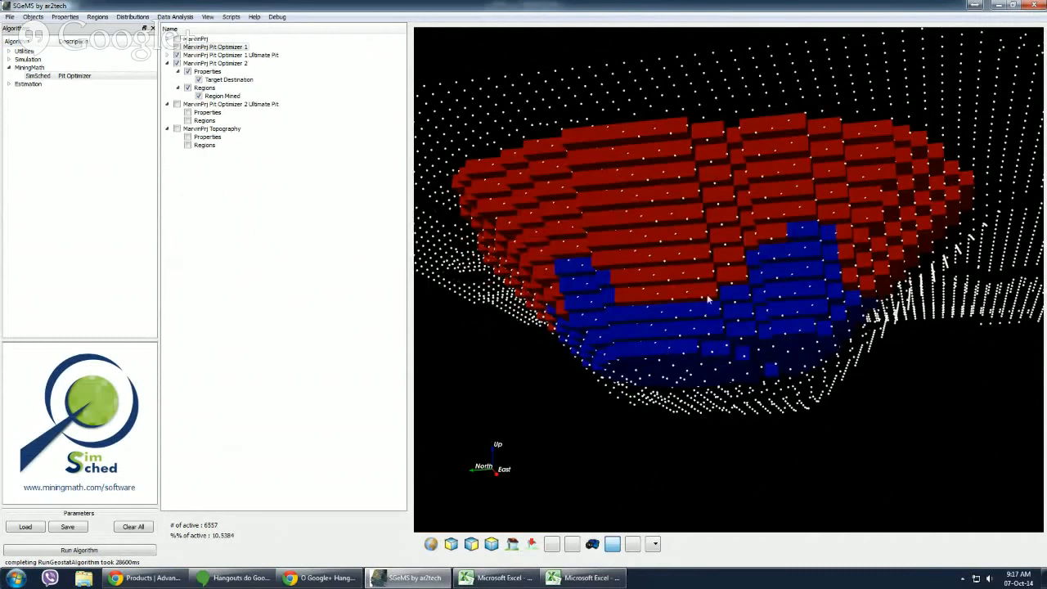
pyautogui.moveTo(703, 279); pyautogui.dragTo(731, 351)
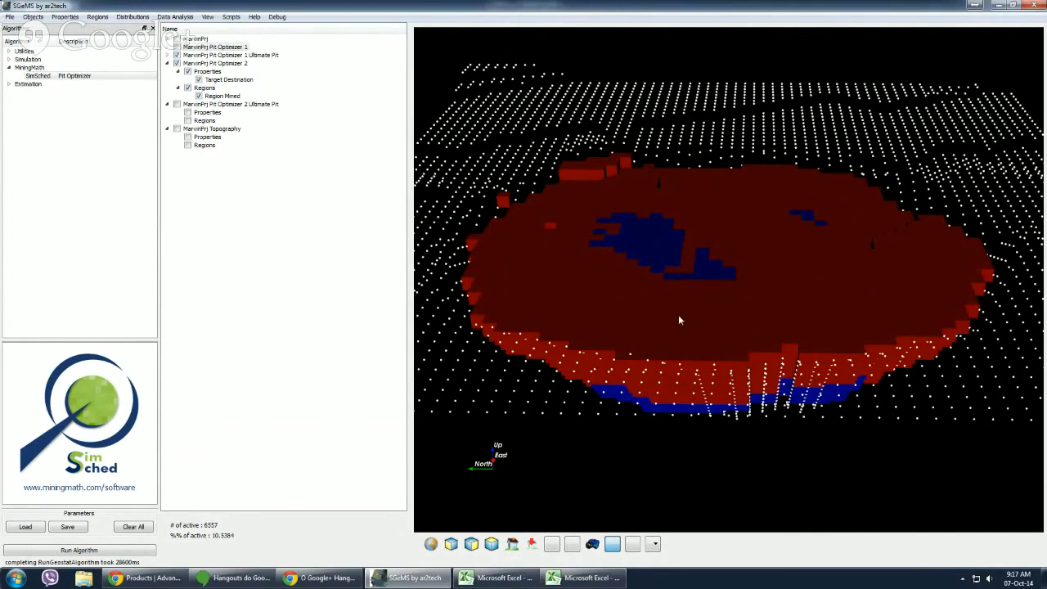
pyautogui.moveTo(678, 317); pyautogui.dragTo(678, 301)
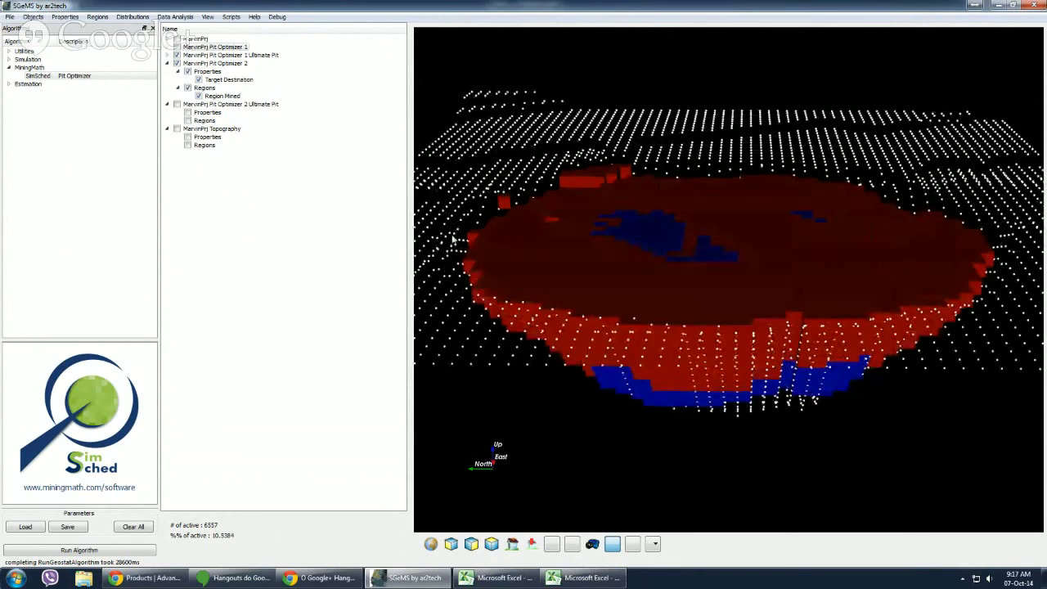
pyautogui.moveTo(463, 183); pyautogui.dragTo(460, 181)
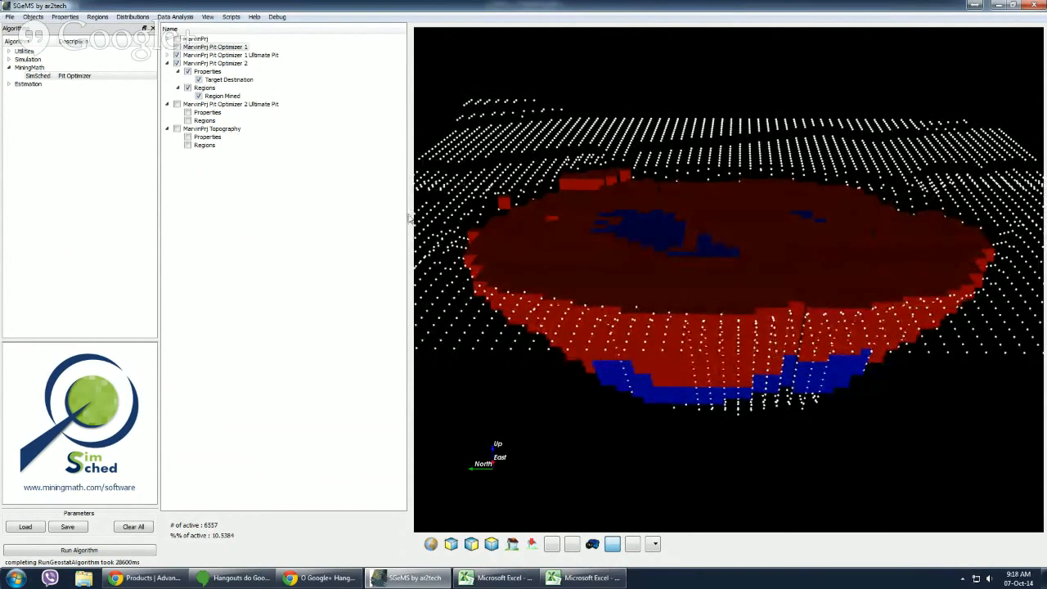
# - Narrow the object list to enlarge the 3D view and inspect the mined blocks' upper face and pit wall
pyautogui.moveTo(409, 219); pyautogui.dragTo(301, 217)
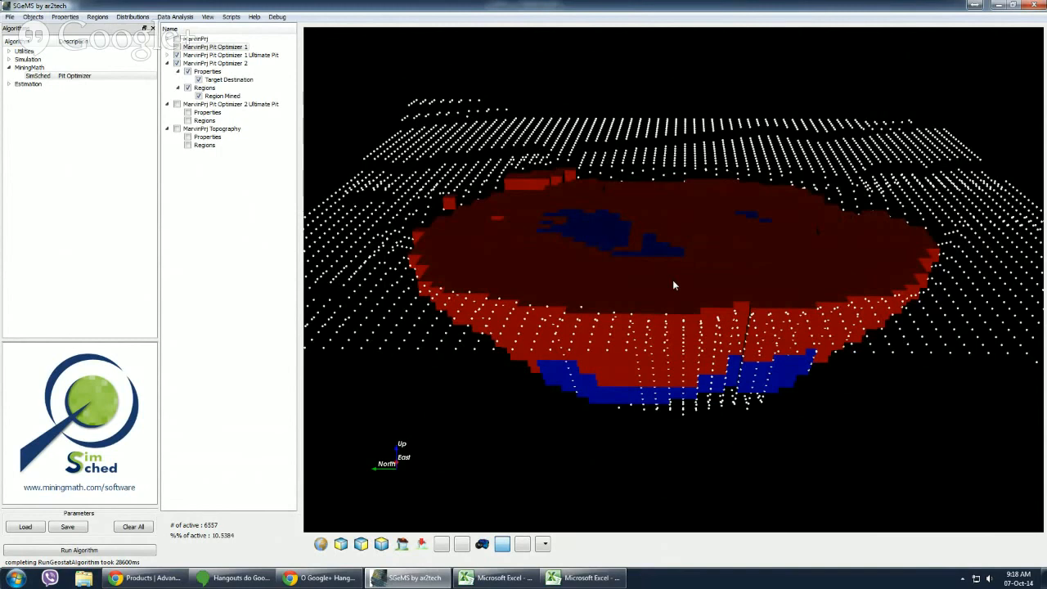
pyautogui.moveTo(673, 285); pyautogui.dragTo(659, 362)
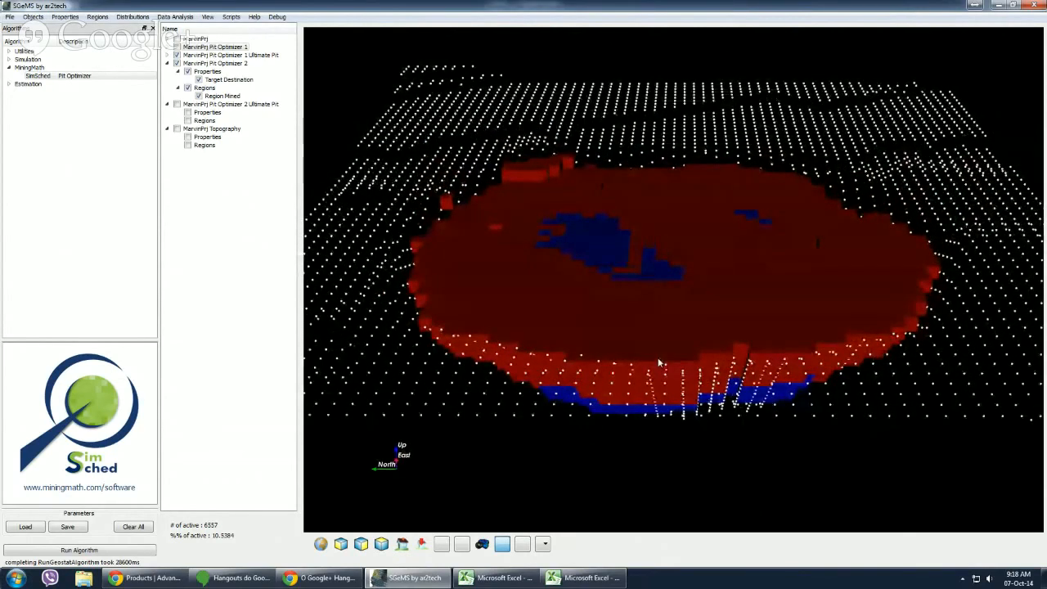
pyautogui.moveTo(659, 362); pyautogui.dragTo(756, 330)
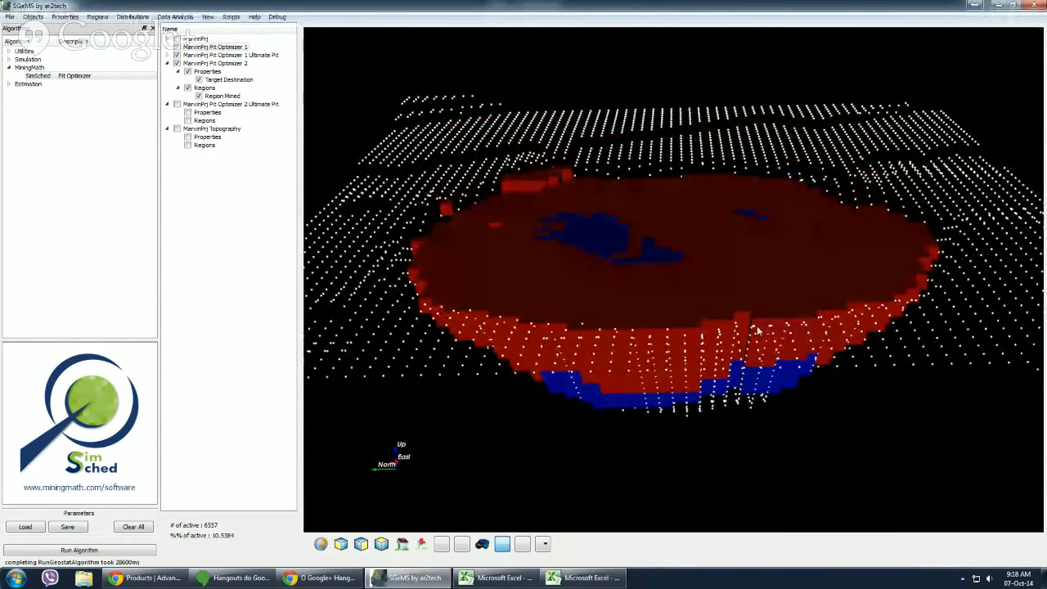
pyautogui.moveTo(760, 345); pyautogui.dragTo(732, 343)
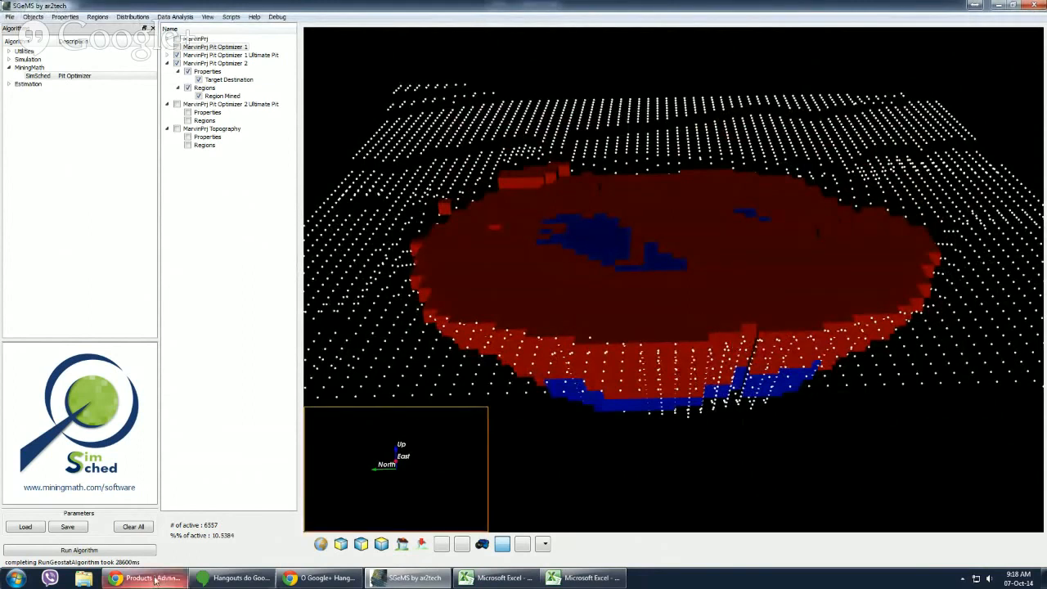
# - Switch to Chrome and submit the sign-up e-mail address on signup.simsched.com for a free SimSched Pit Optimizer licence
pyautogui.moveTo(155, 580)
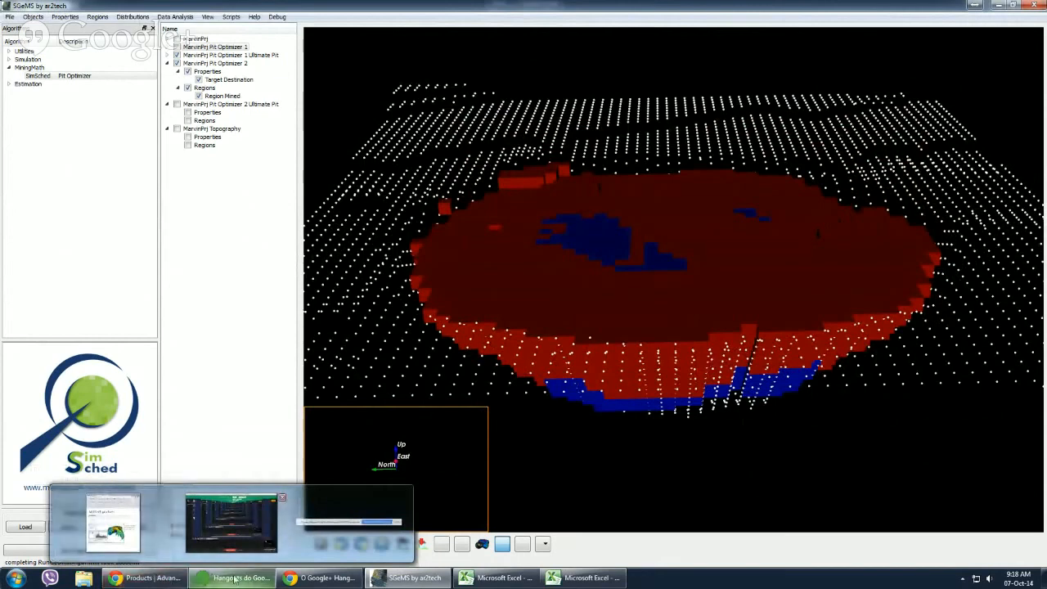
pyautogui.click(113, 524)
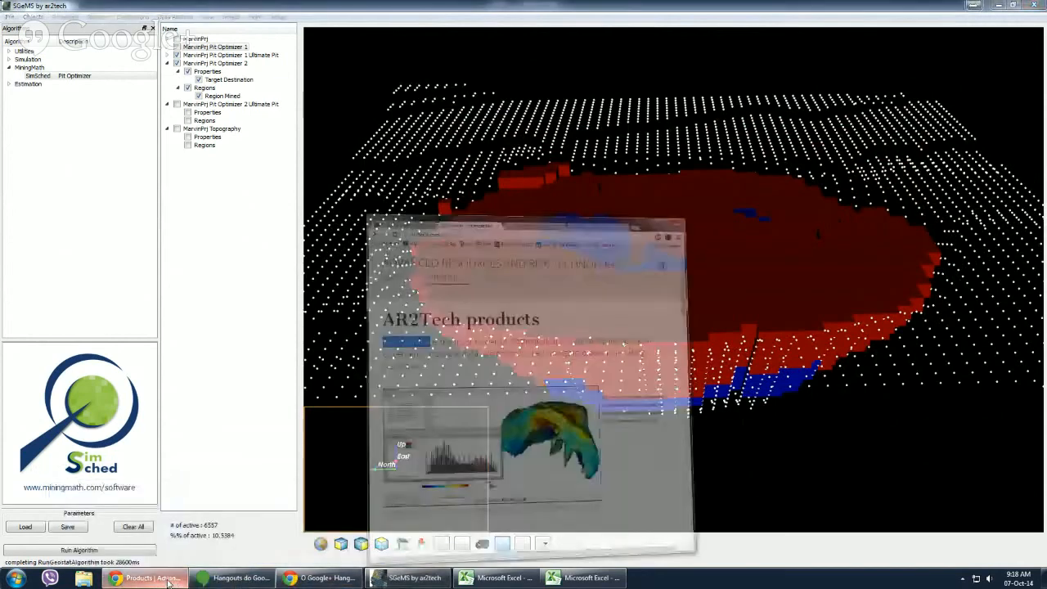
pyautogui.click(797, 18)
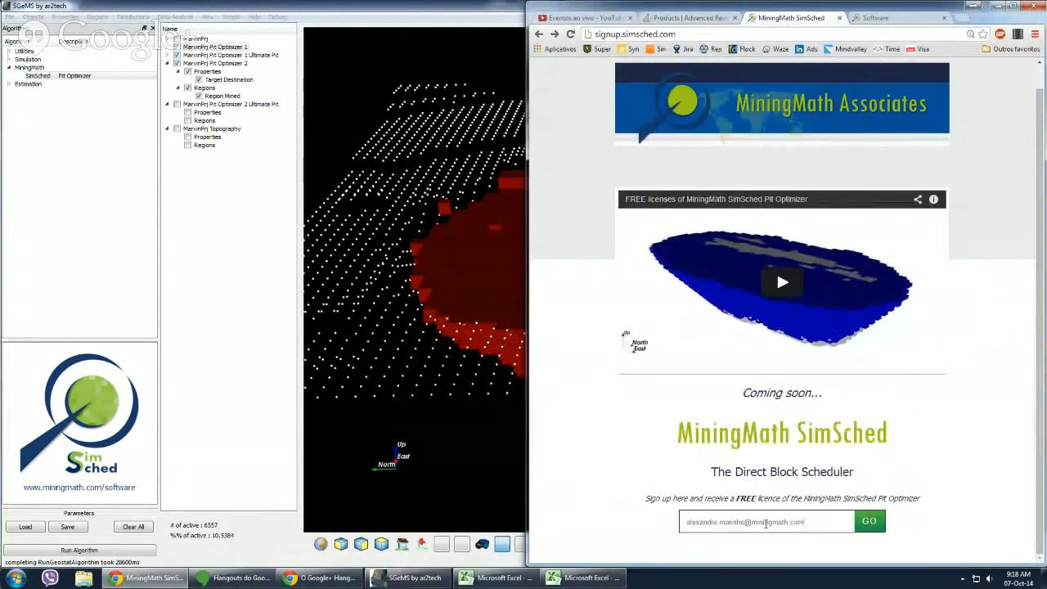
pyautogui.moveTo(818, 524); pyautogui.dragTo(685, 521)
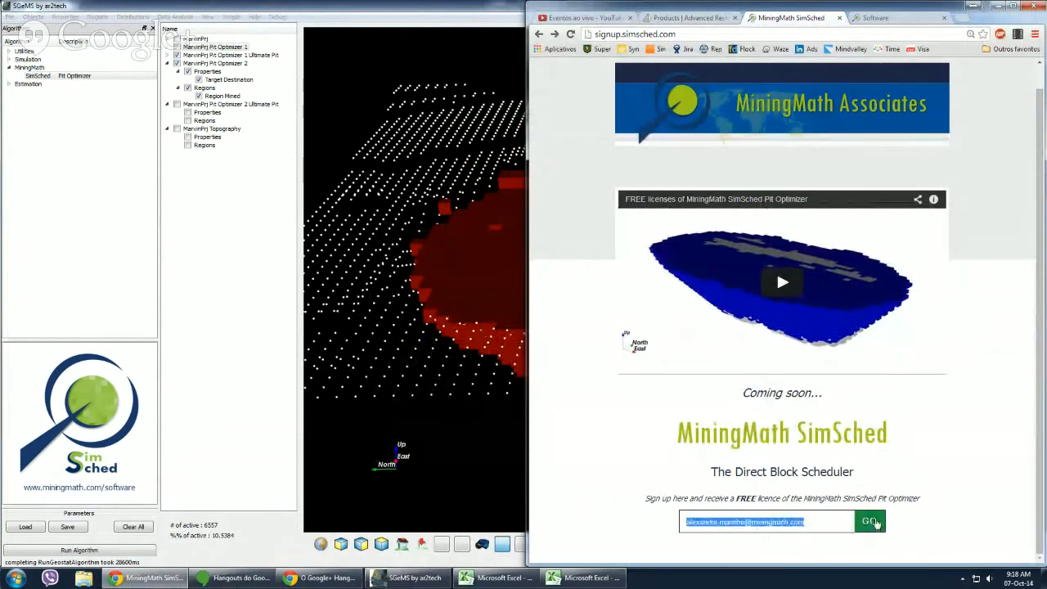
pyautogui.click(872, 522)
pyautogui.scroll(-1, 858, 441)
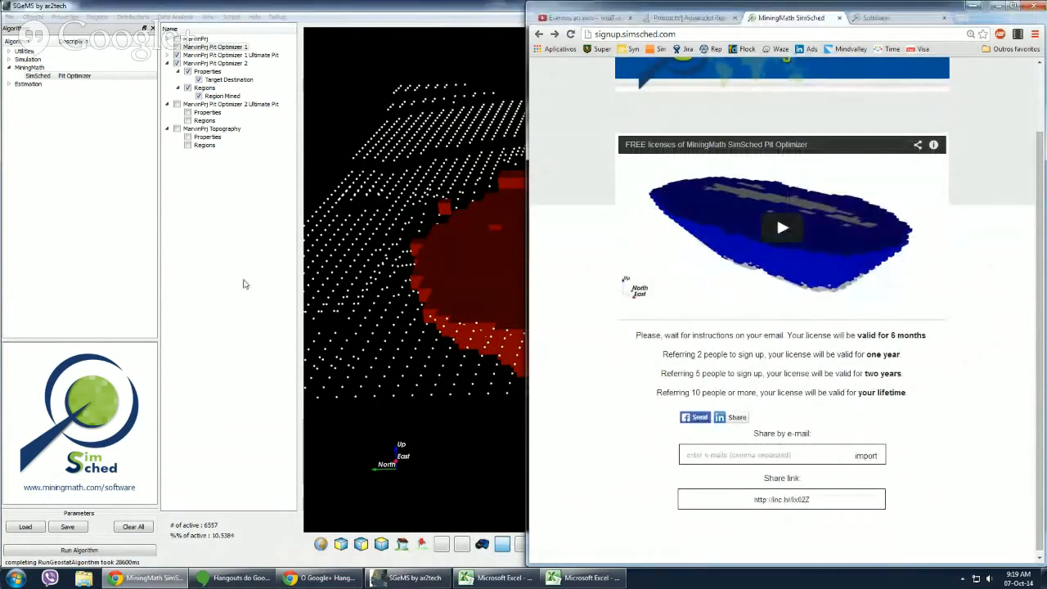
# - Read through the licence validity terms, highlighting the initial period and the referral conditions for two-year and lifetime licences
pyautogui.moveTo(857, 335); pyautogui.dragTo(927, 337)
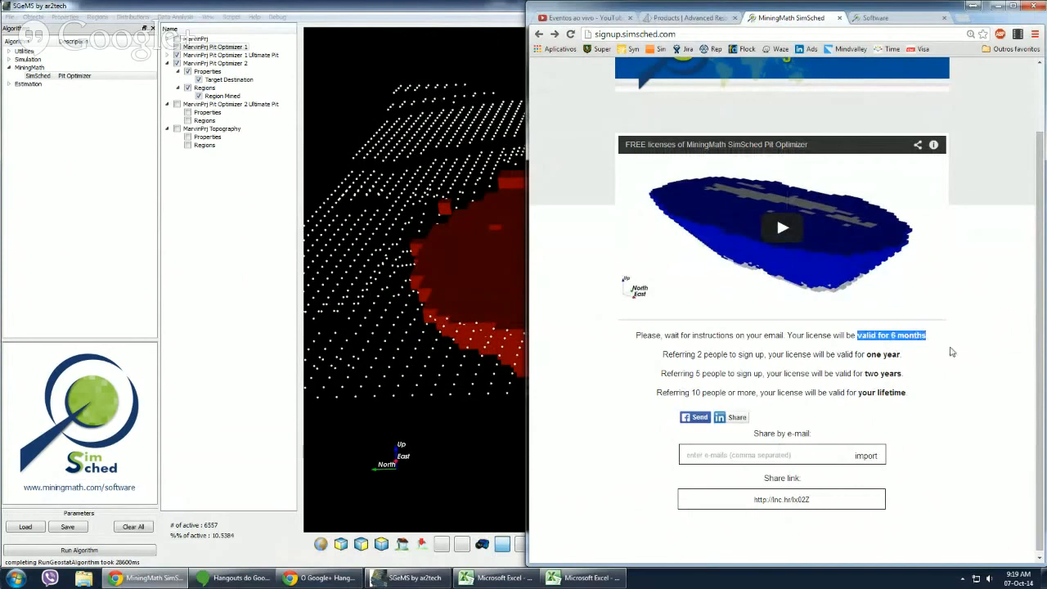
pyautogui.click(946, 360)
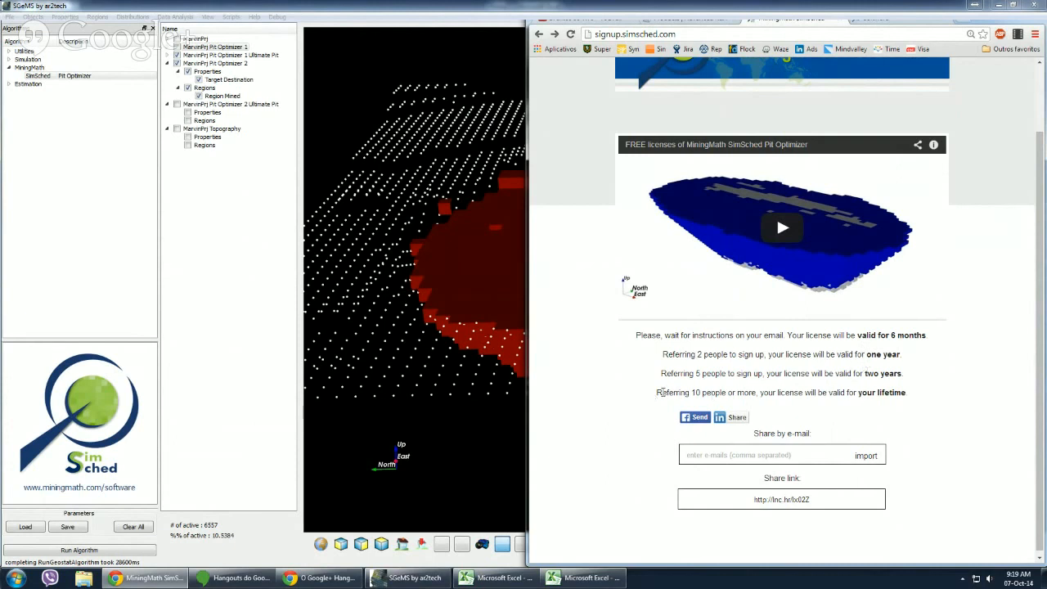
pyautogui.moveTo(656, 393); pyautogui.dragTo(757, 392)
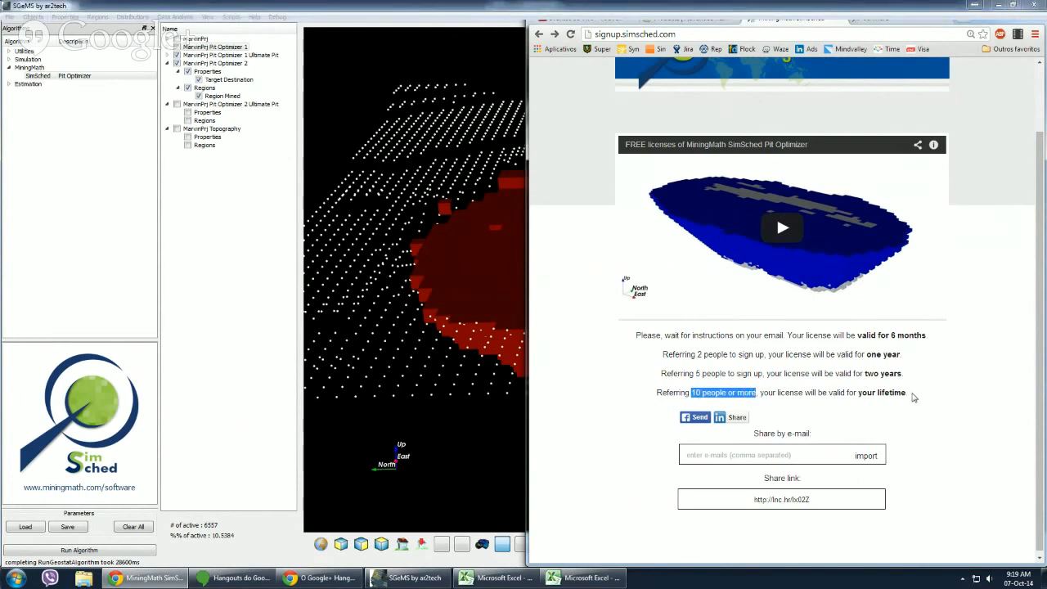
pyautogui.moveTo(908, 392); pyautogui.dragTo(856, 392)
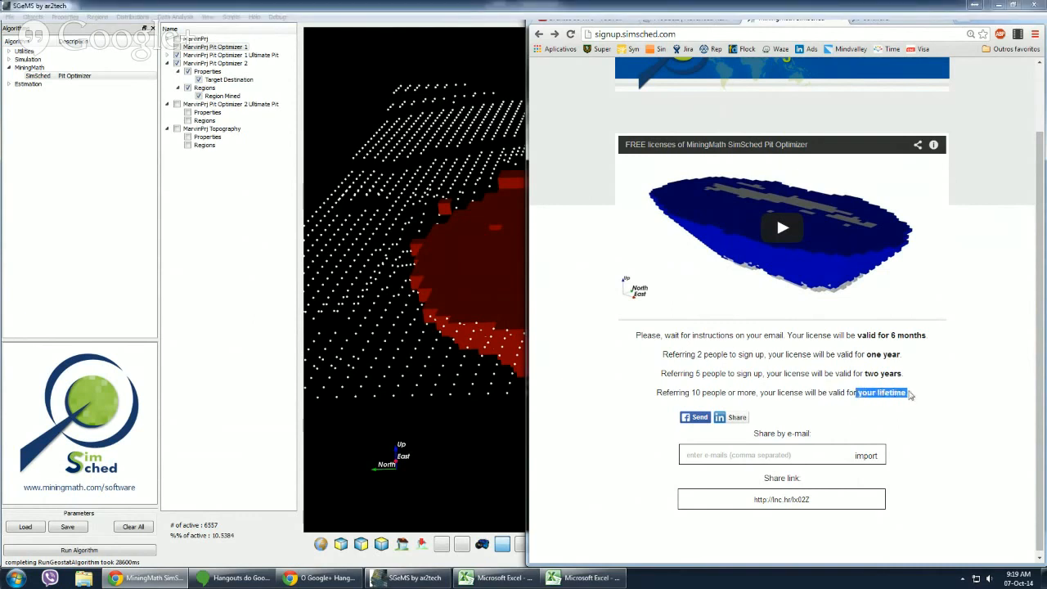
pyautogui.click(910, 395)
pyautogui.moveTo(656, 392); pyautogui.dragTo(907, 393)
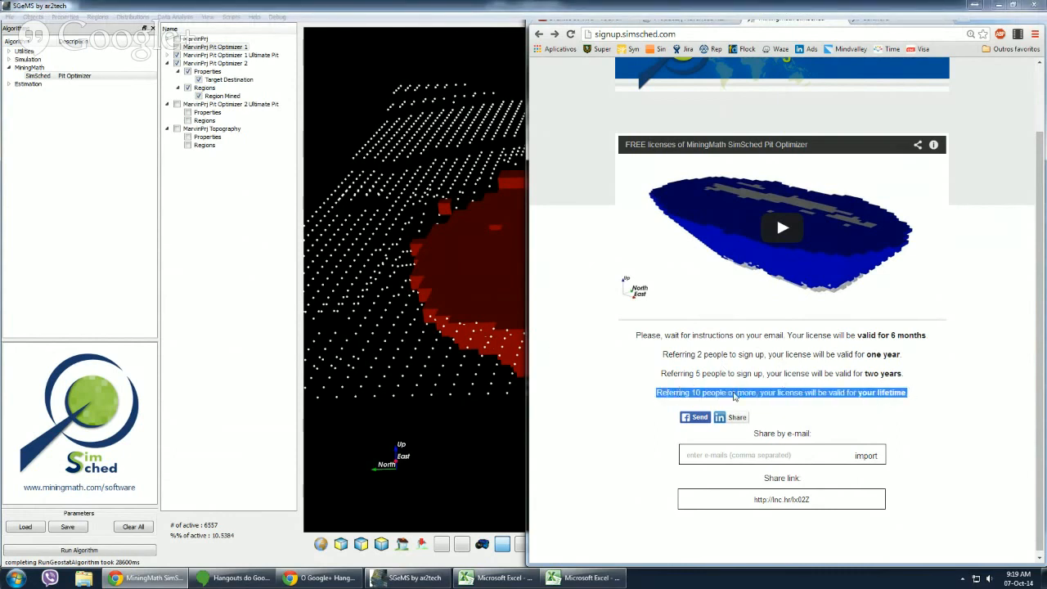
pyautogui.click(735, 396)
pyautogui.doubleClick(678, 393)
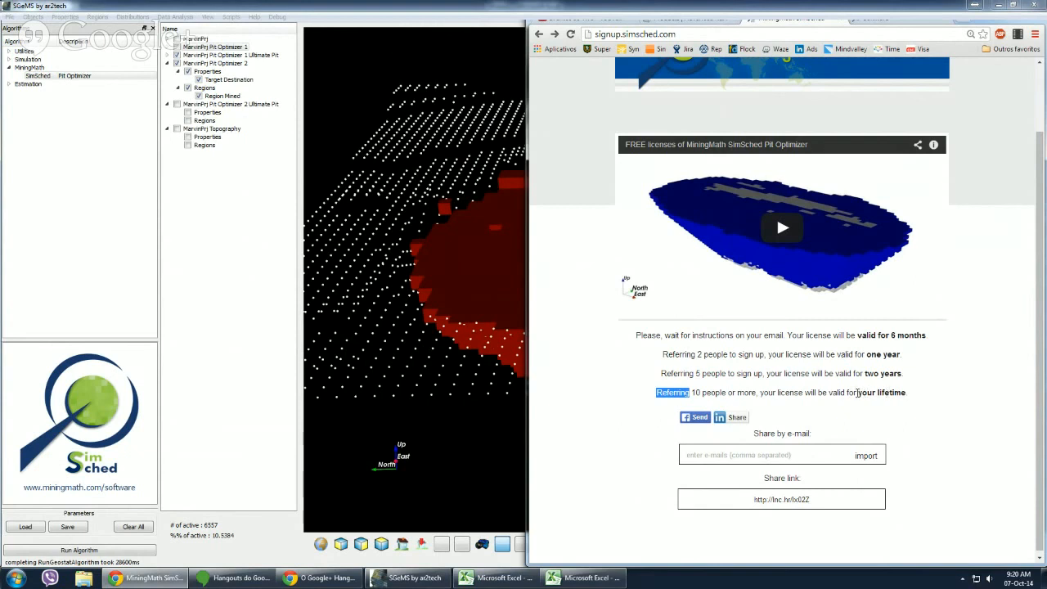
pyautogui.moveTo(856, 393); pyautogui.dragTo(905, 392)
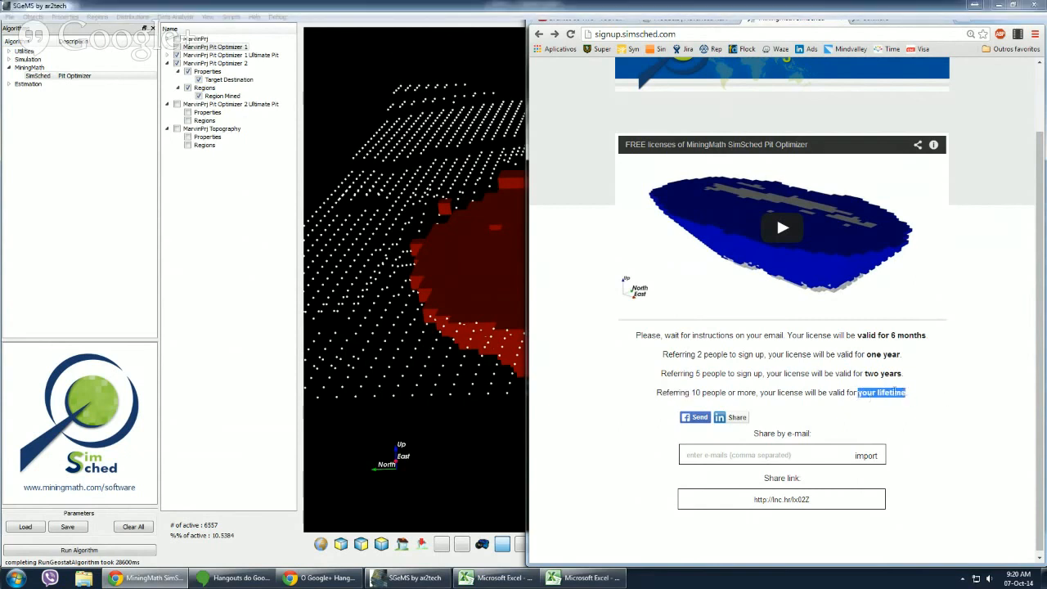
pyautogui.click(874, 389)
pyautogui.doubleClick(872, 374)
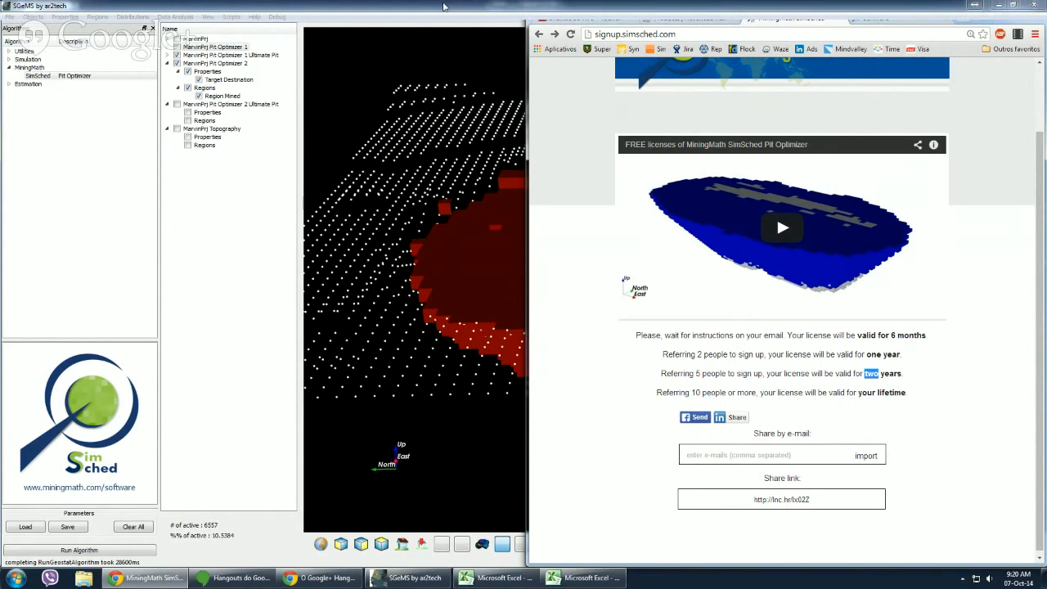
# - Return to SGeMS and view the Pit Optimizer 2 mined blocks from slightly different oblique angles
pyautogui.click(446, 7)
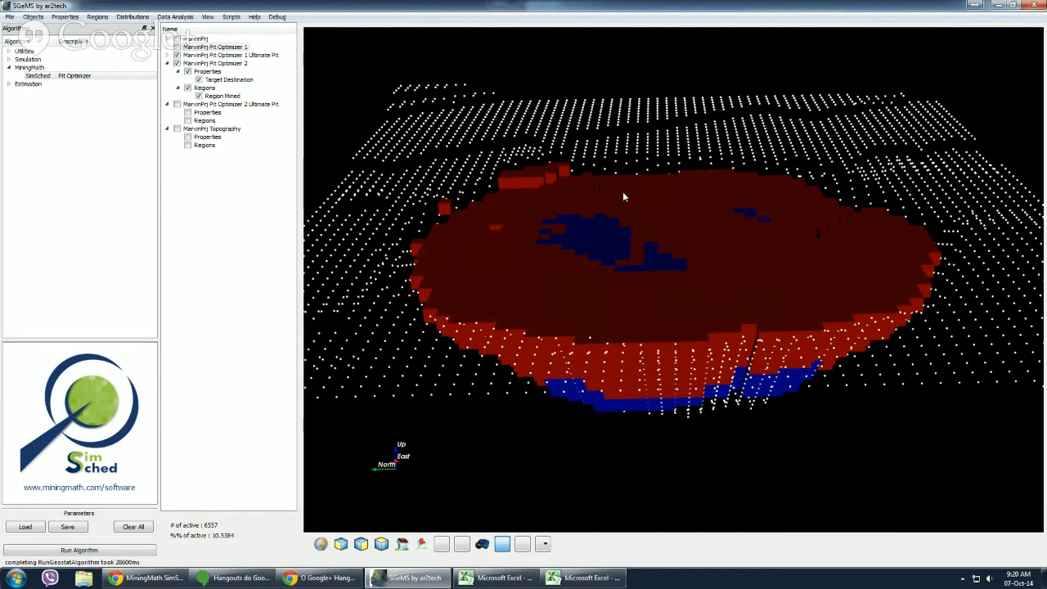
pyautogui.moveTo(575, 249); pyautogui.dragTo(669, 286)
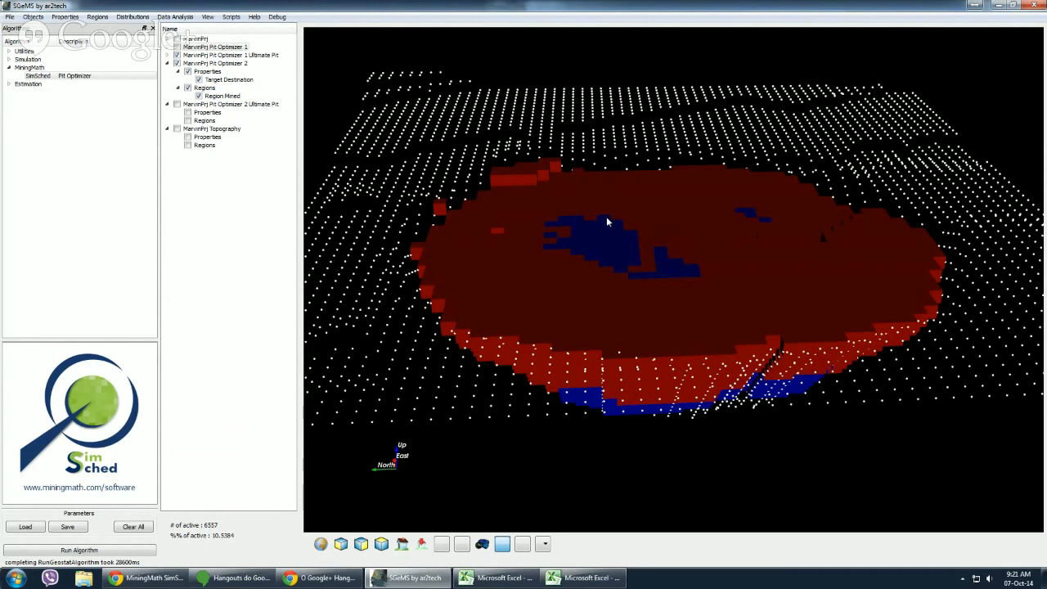
pyautogui.moveTo(606, 216); pyautogui.dragTo(641, 245)
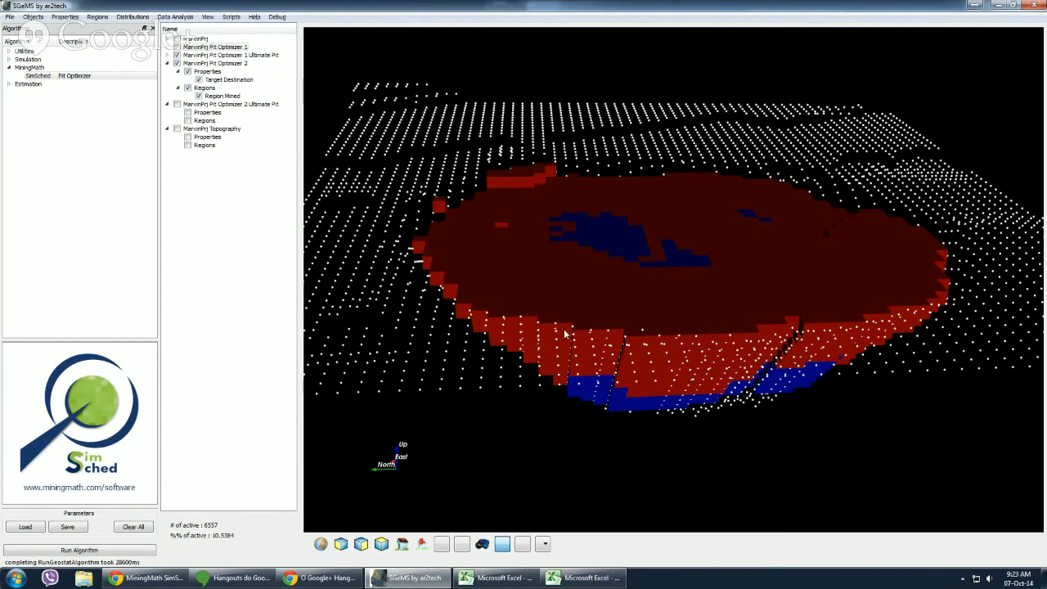
pyautogui.moveTo(564, 333); pyautogui.dragTo(637, 348)
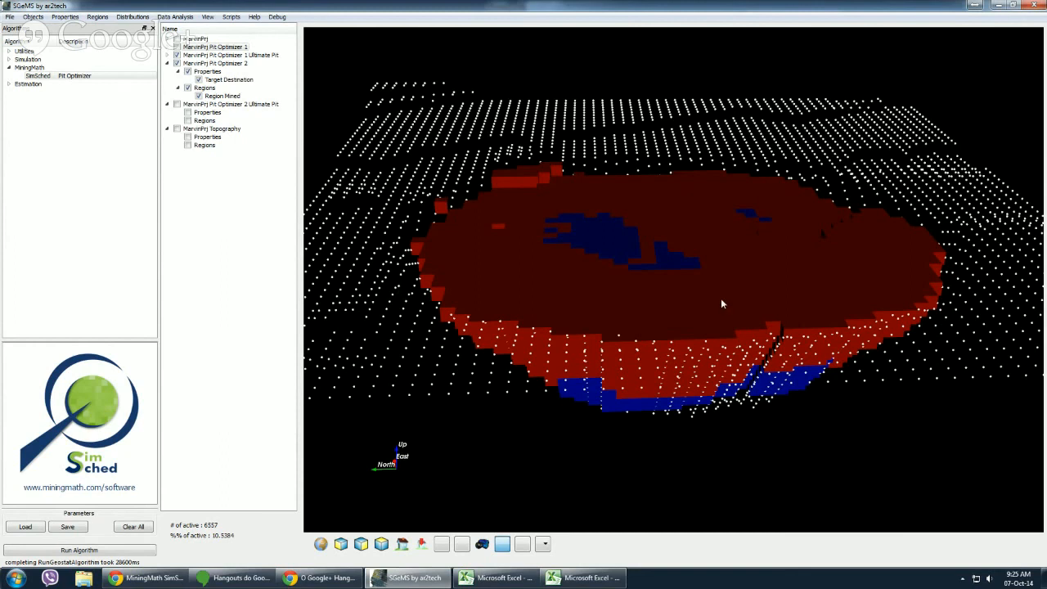
# - Switch to Chrome, view the SimSched papers on the MiningMath software page, and return to SGeMS
pyautogui.moveTo(170, 582)
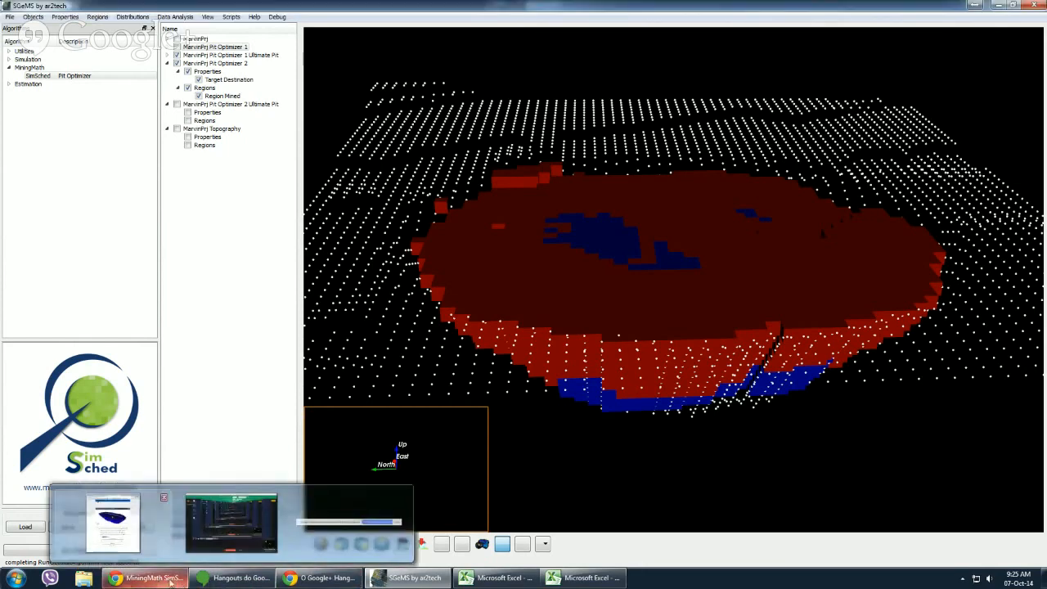
pyautogui.click(113, 521)
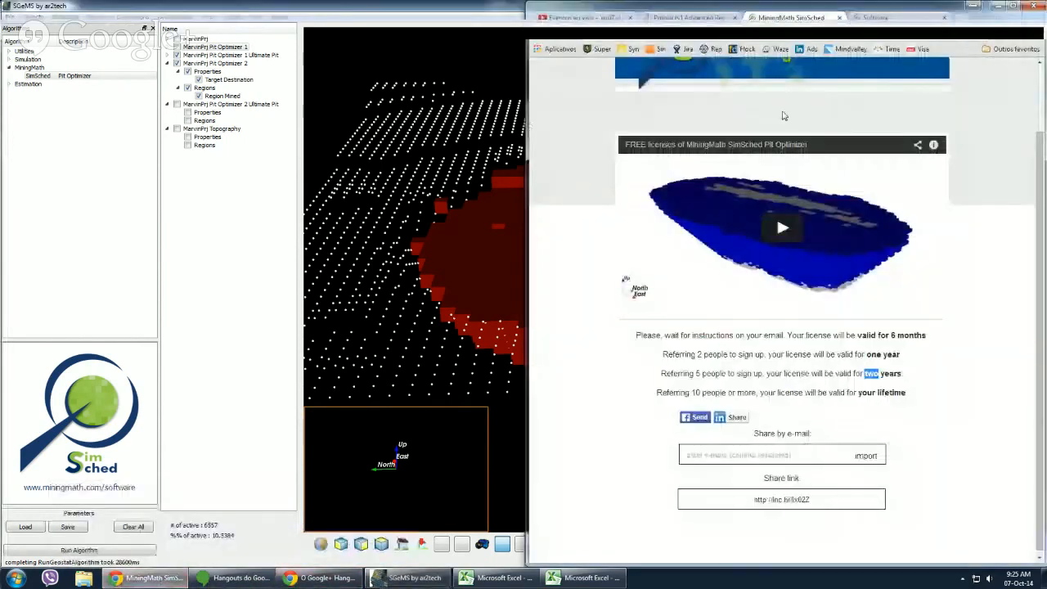
pyautogui.click(876, 17)
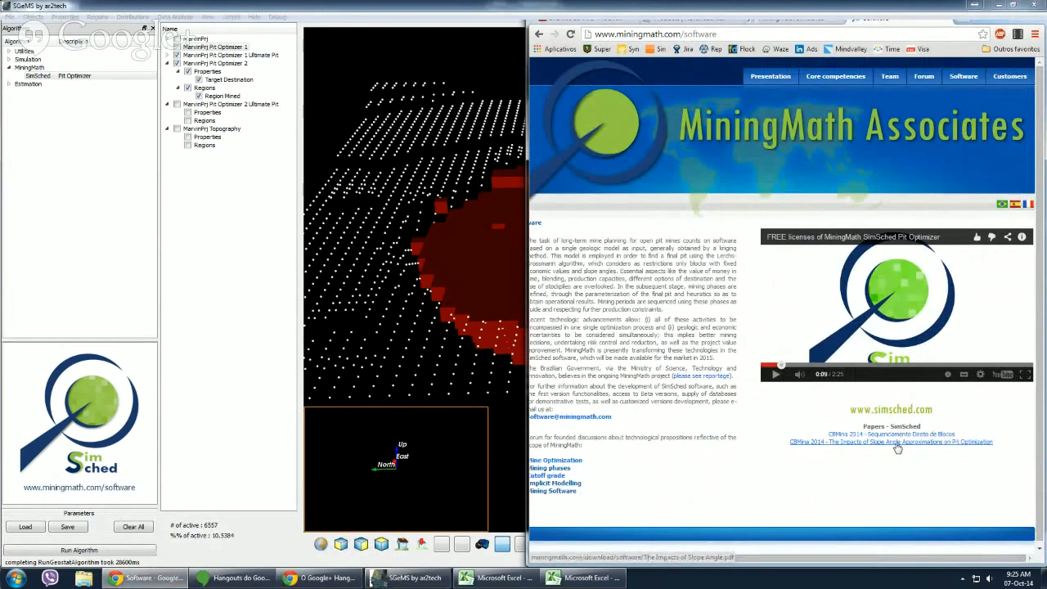
pyautogui.click(997, 8)
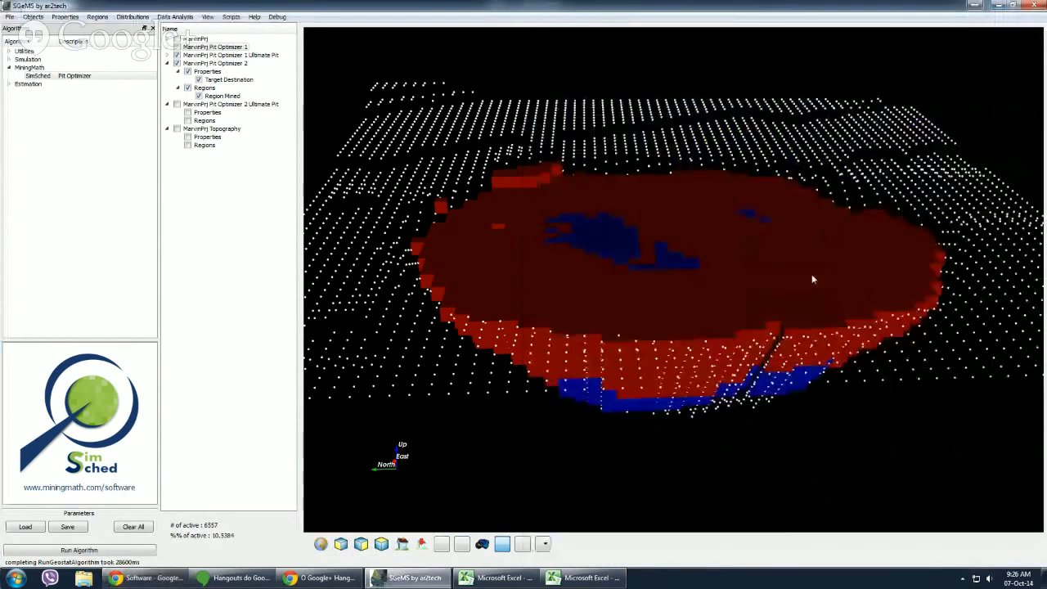
# - Inspect the mined blocks and ultimate pit points in side profile and again from an oblique overhead angle
pyautogui.moveTo(726, 375); pyautogui.dragTo(702, 414)
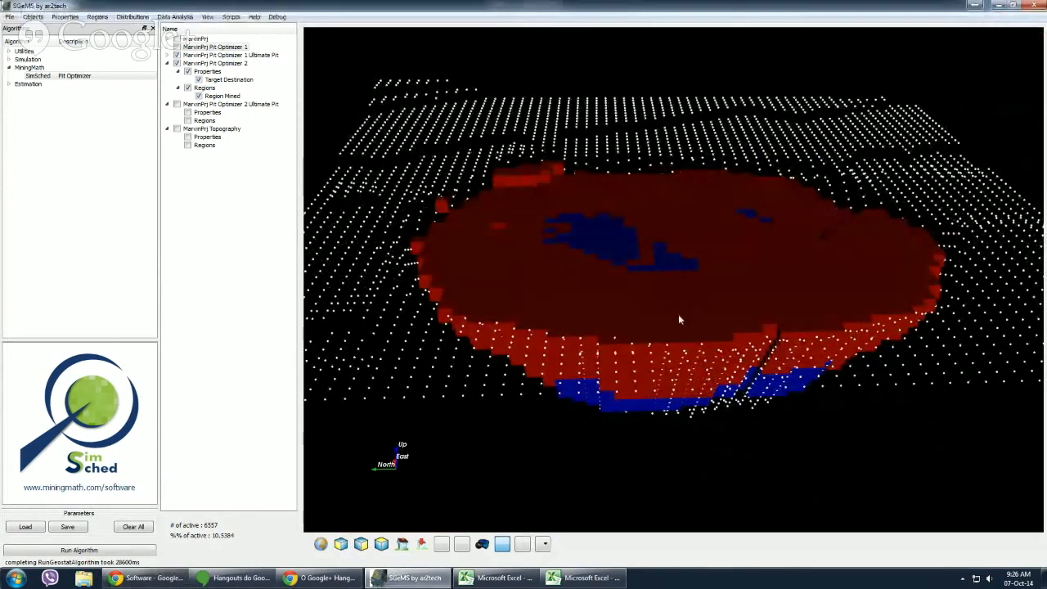
pyautogui.moveTo(674, 384); pyautogui.dragTo(676, 337)
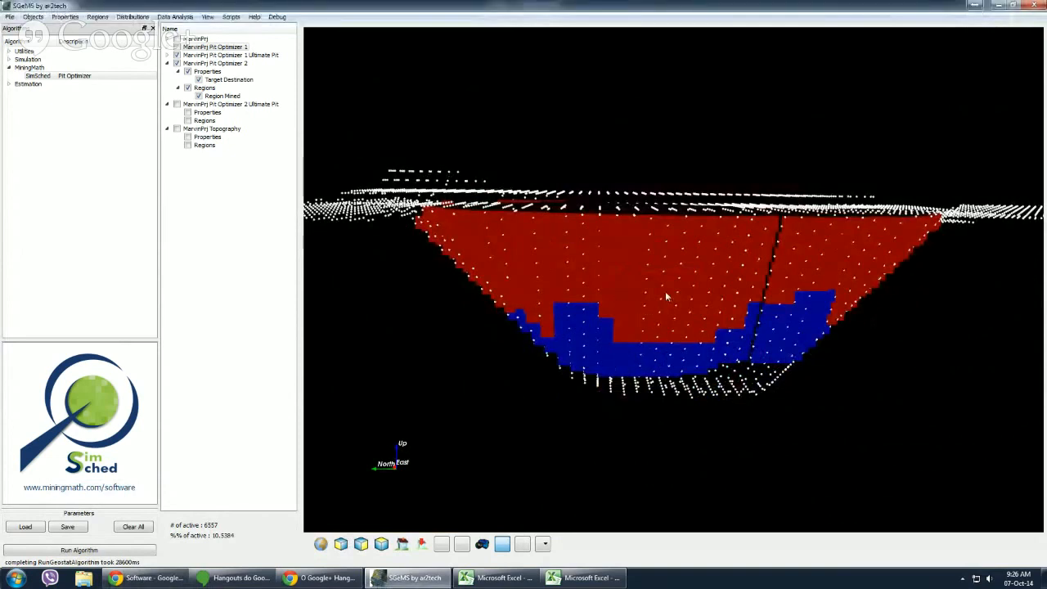
pyautogui.moveTo(664, 291); pyautogui.dragTo(680, 373)
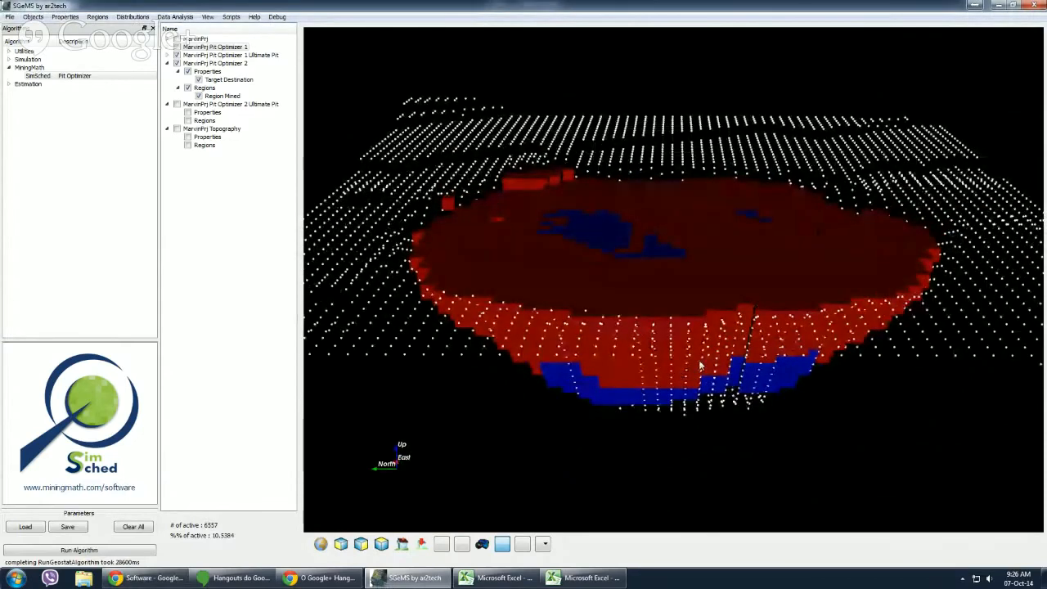
pyautogui.moveTo(704, 316); pyautogui.dragTo(701, 331)
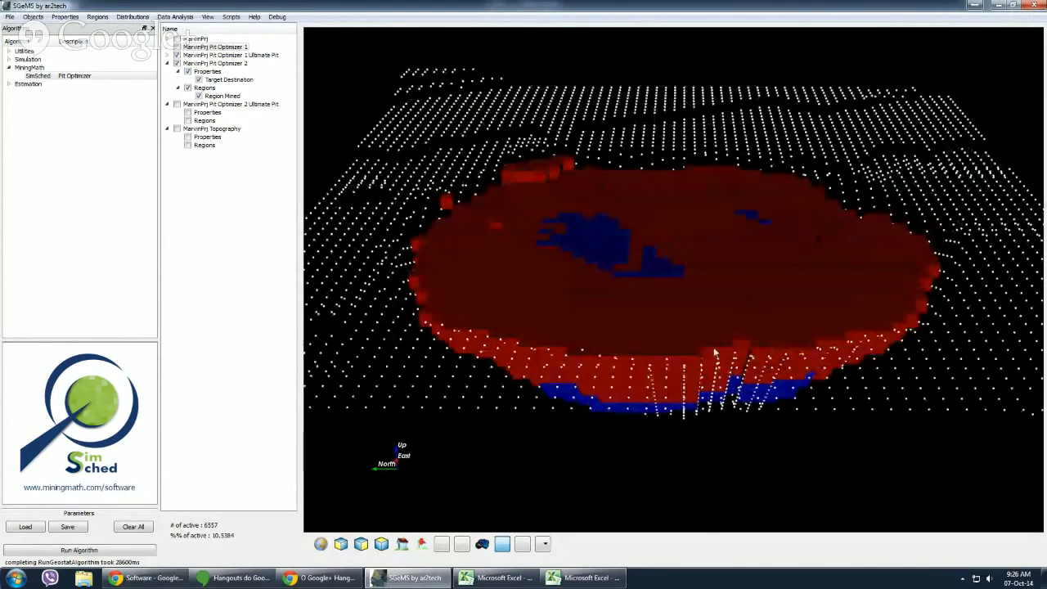
# - Examine the Pit Optimizer 2 mined blocks and ultimate pit points from below, from above and in side profile
pyautogui.moveTo(769, 386); pyautogui.dragTo(780, 307)
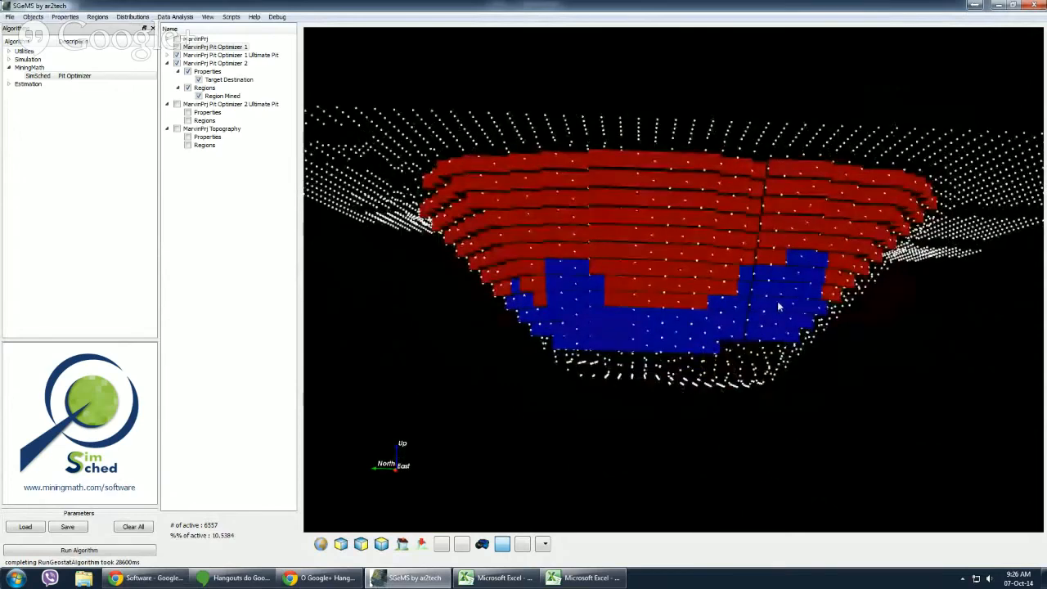
pyautogui.moveTo(705, 386); pyautogui.dragTo(693, 357)
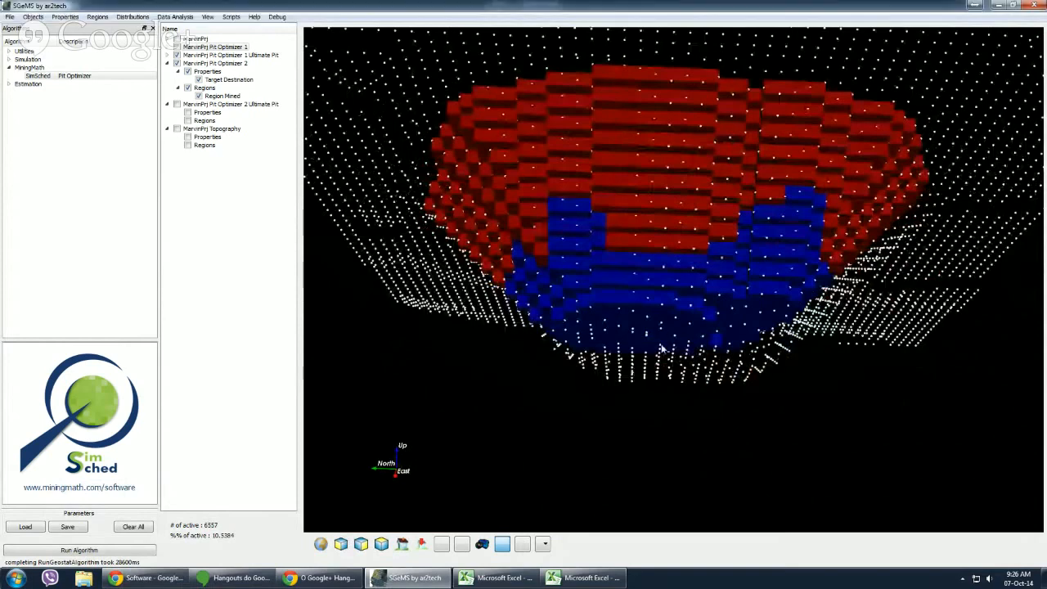
pyautogui.moveTo(642, 273); pyautogui.dragTo(646, 287)
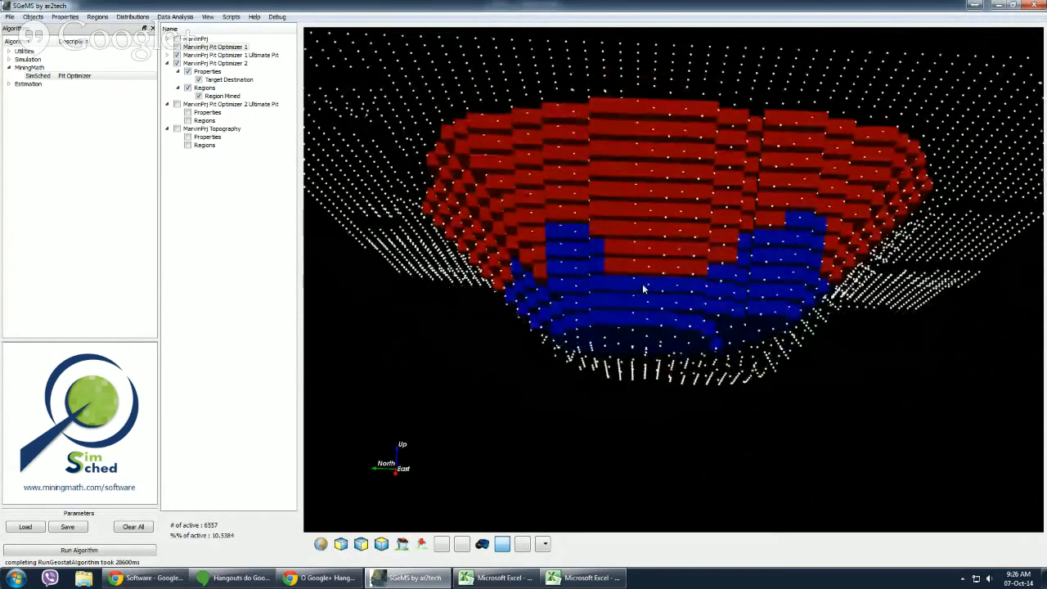
pyautogui.moveTo(660, 344); pyautogui.dragTo(654, 413)
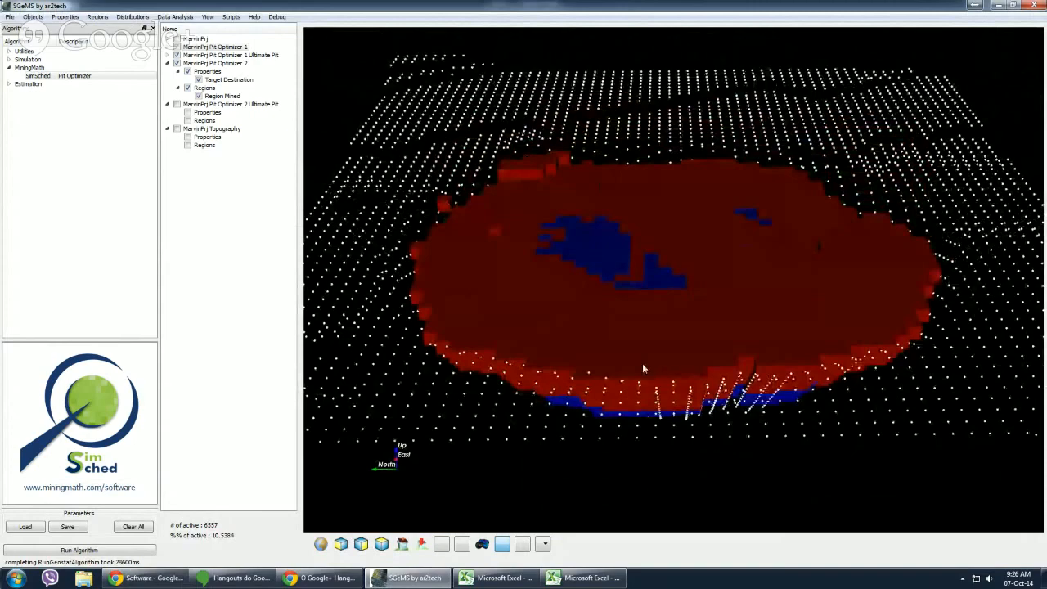
pyautogui.moveTo(668, 354); pyautogui.dragTo(649, 340)
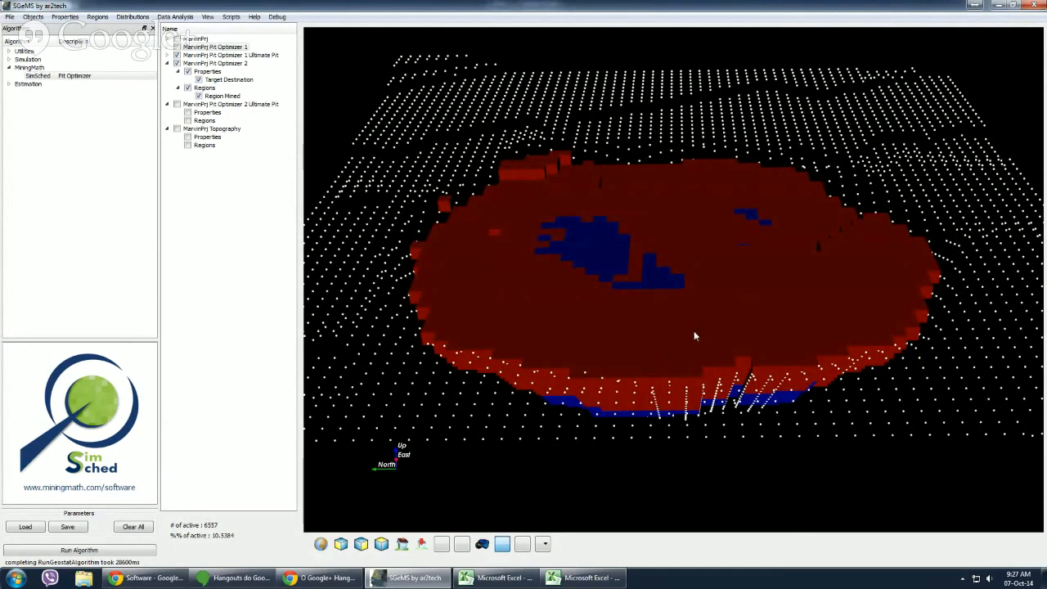
pyautogui.moveTo(693, 331); pyautogui.dragTo(719, 327)
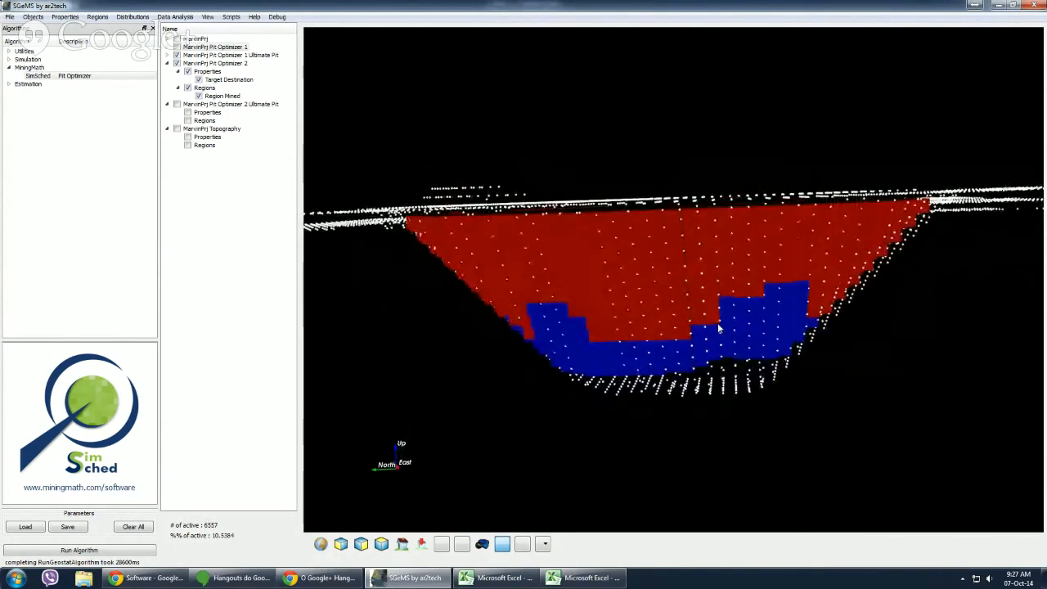
pyautogui.moveTo(857, 282); pyautogui.dragTo(800, 275)
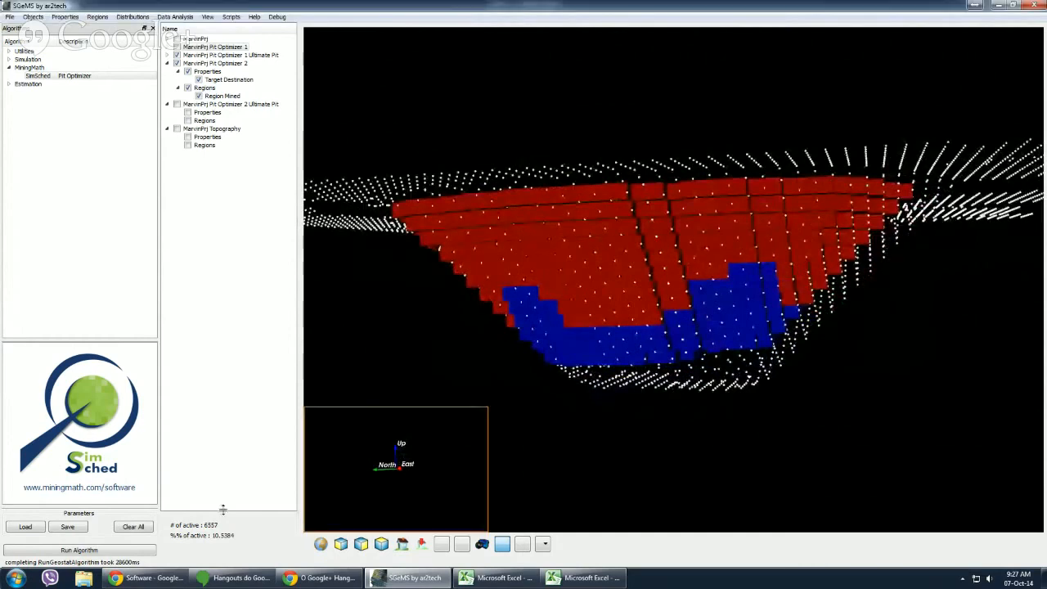
# - Show the desktop, open the MarvinPrj project folder inside the Demo folder, and select the exported MinedBlocks.csv file
pyautogui.press('super+d')
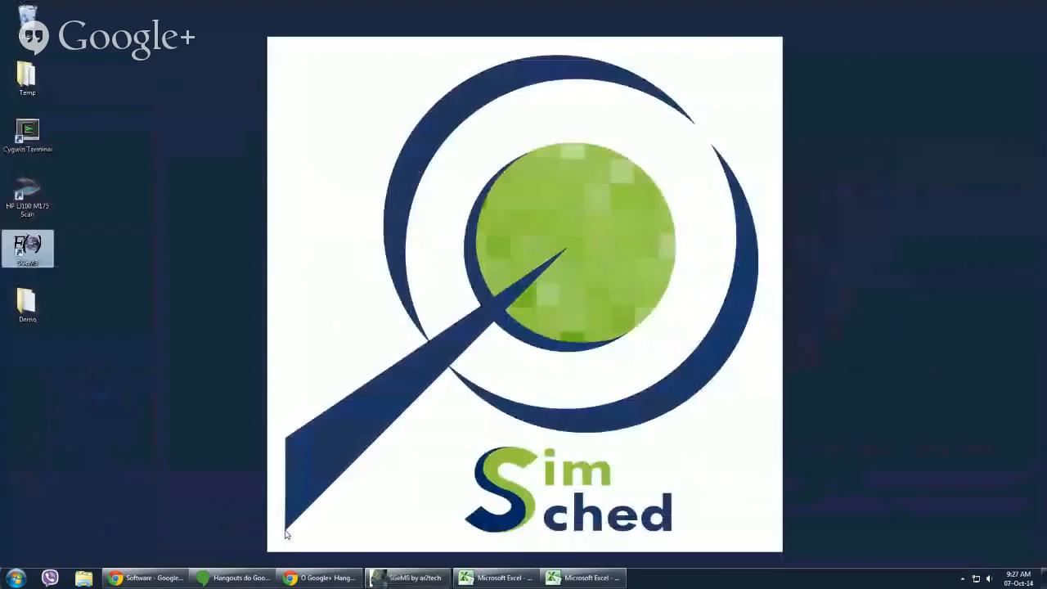
pyautogui.doubleClick(27, 304)
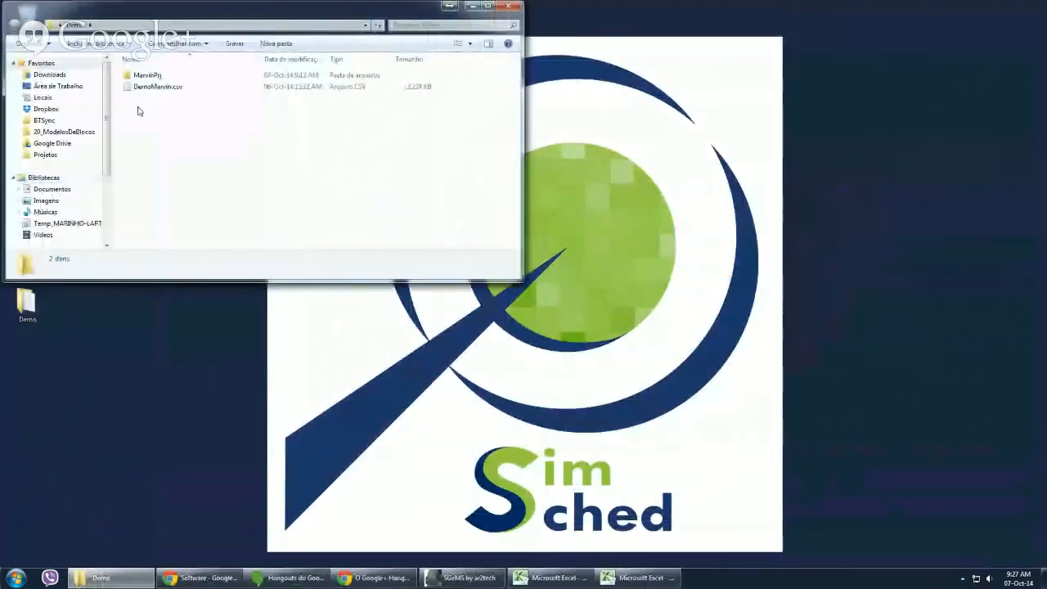
pyautogui.doubleClick(147, 74)
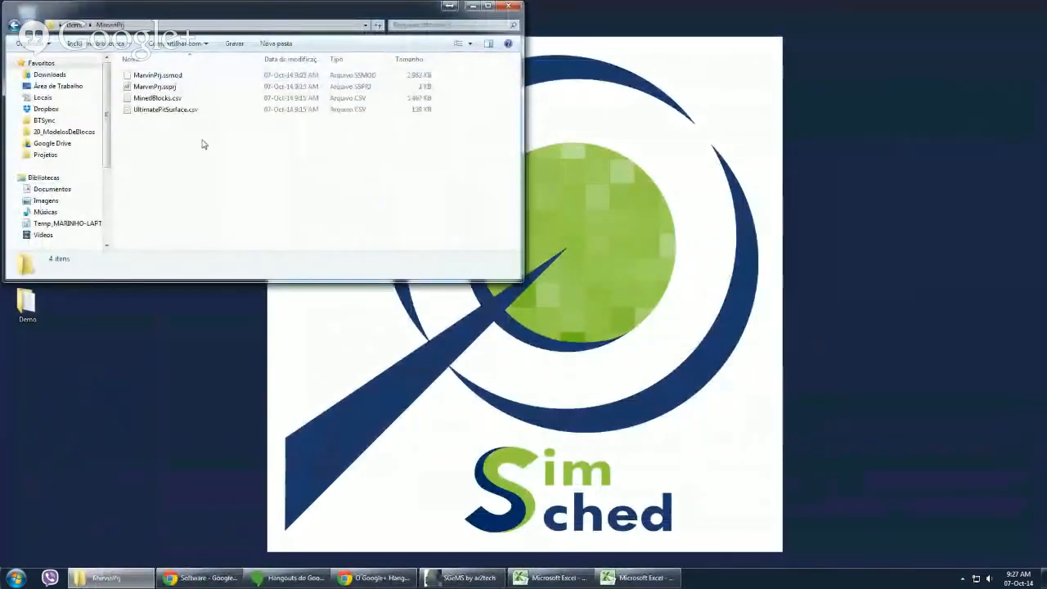
pyautogui.click(155, 99)
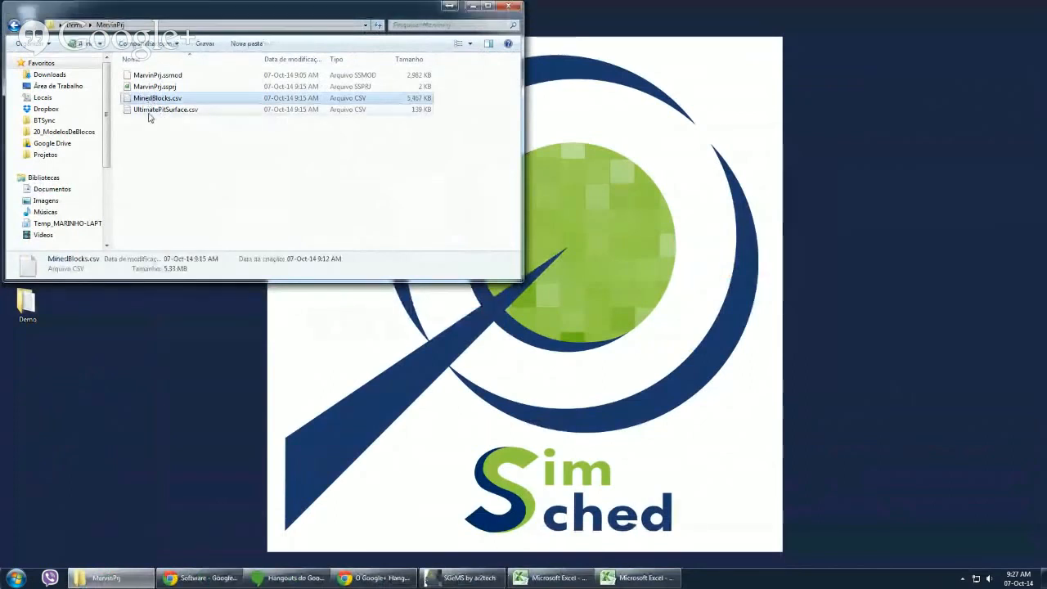
# - Open UltimatePitSurface.csv in EditPad Lite to view its X, Y, Z coordinates, and close the file
pyautogui.click(149, 112)
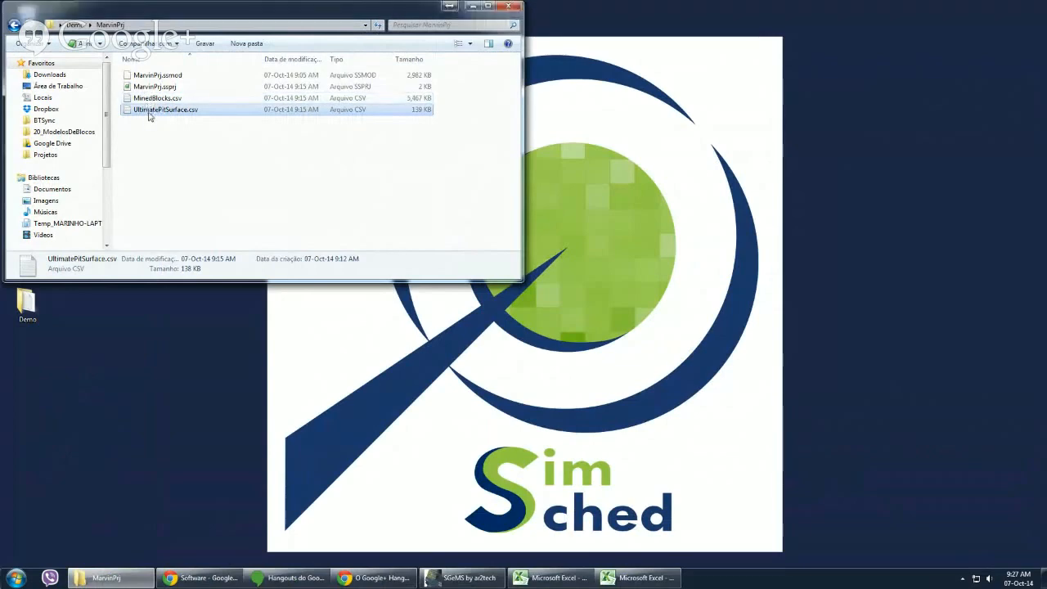
pyautogui.doubleClick(149, 112)
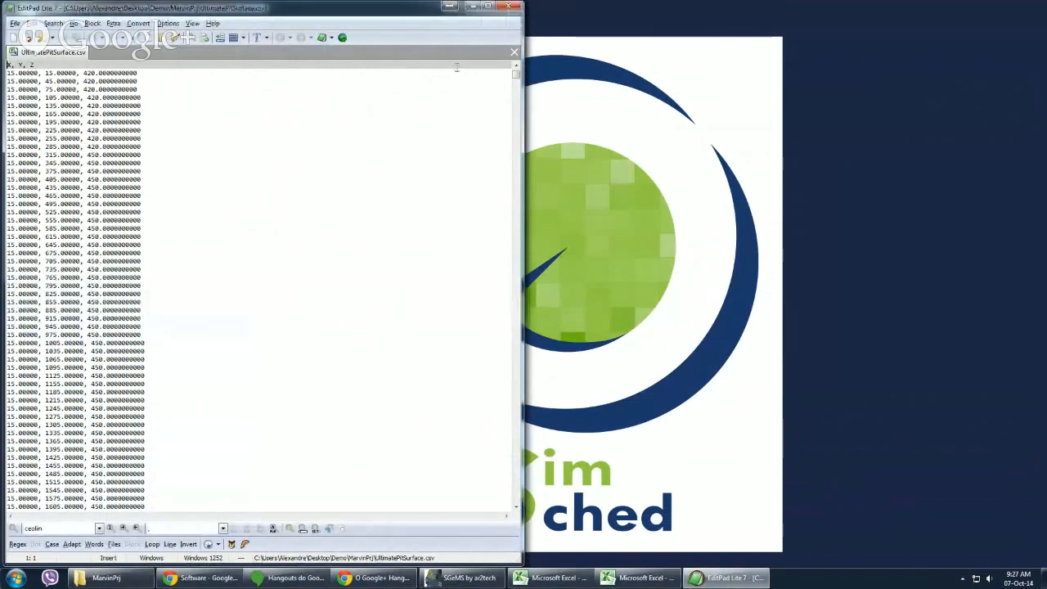
pyautogui.click(510, 7)
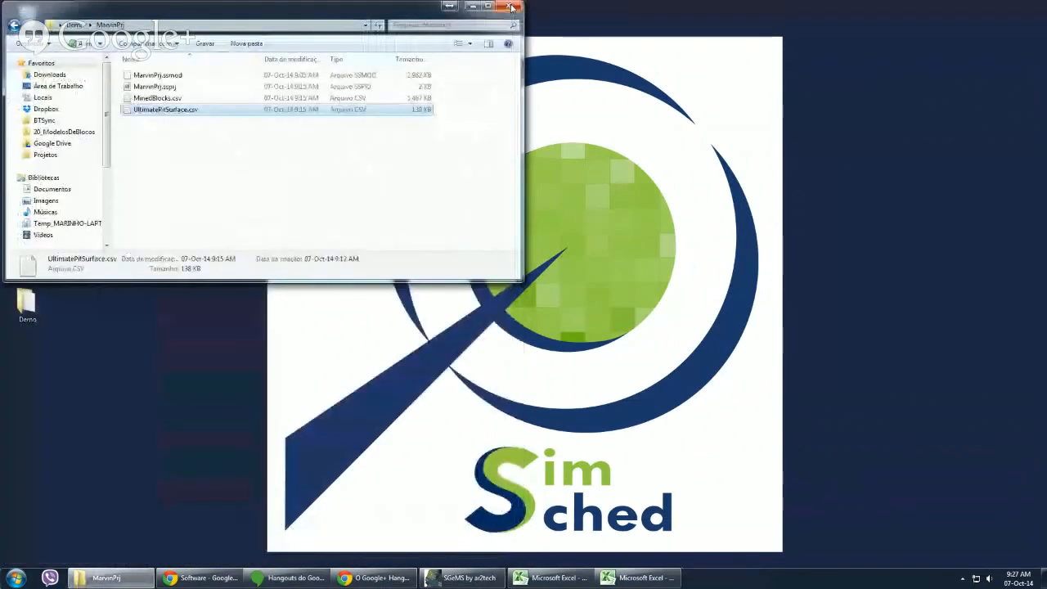